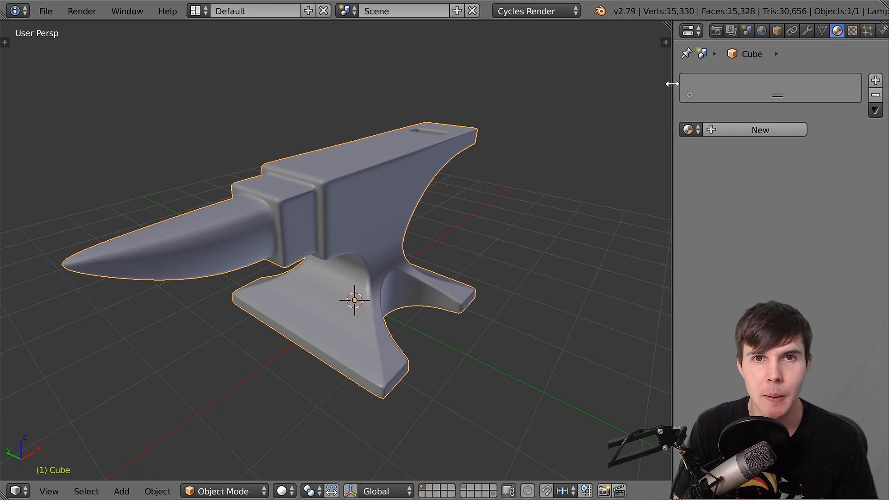
Create a new material for the anvil and assign an Image Texture to its Diffuse BSDF colour
{"action": "left_click_drag", "start_coordinate": [672, 84], "coordinate": [640, 86]}
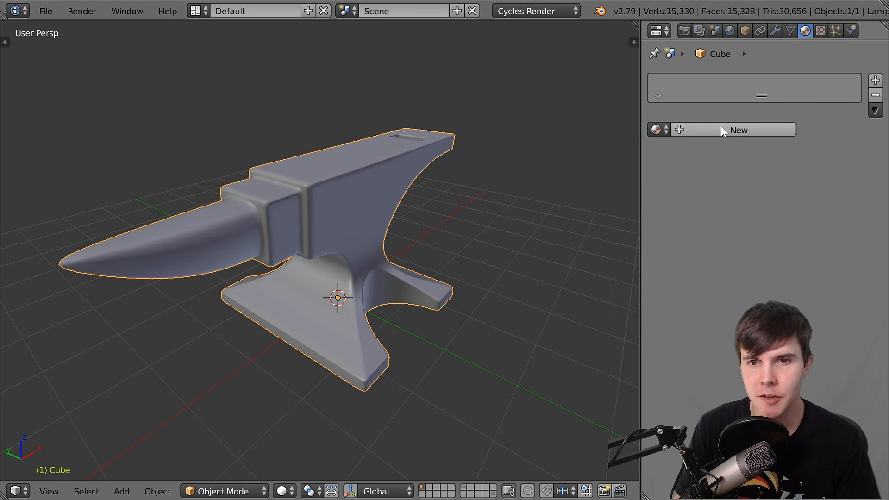
{"action": "left_click", "coordinate": [721, 127]}
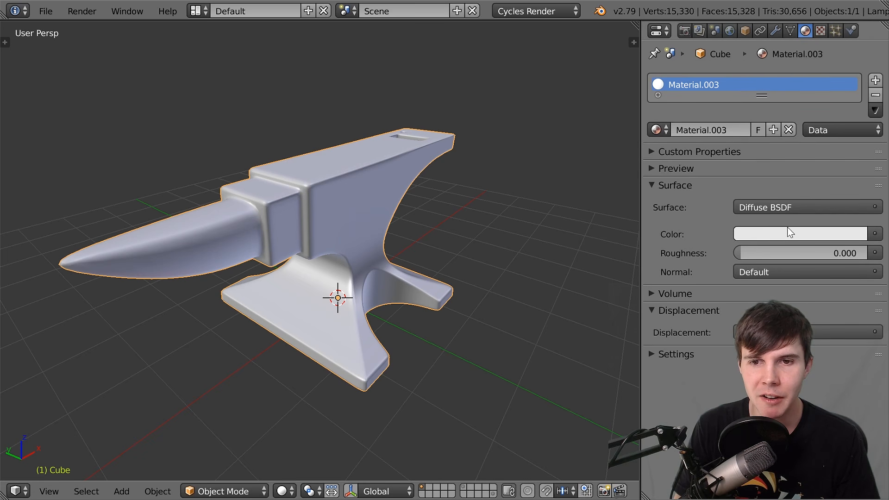
{"action": "left_click", "coordinate": [875, 234]}
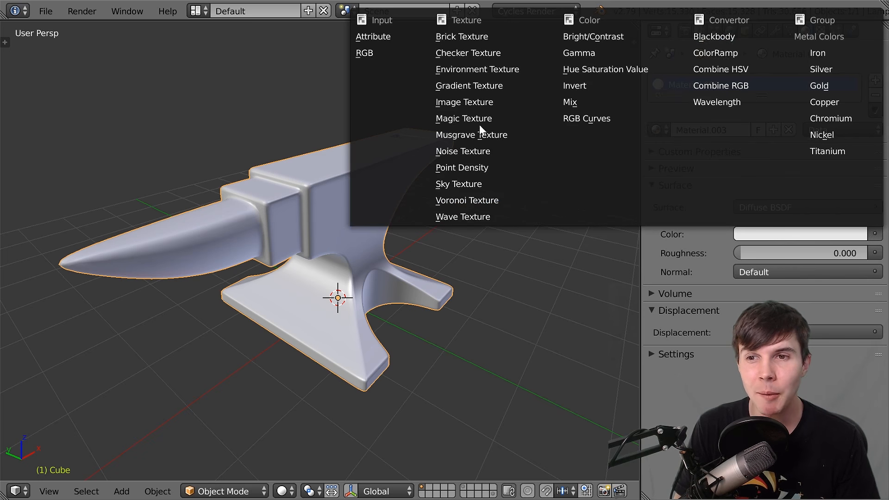
{"action": "left_click", "coordinate": [477, 102]}
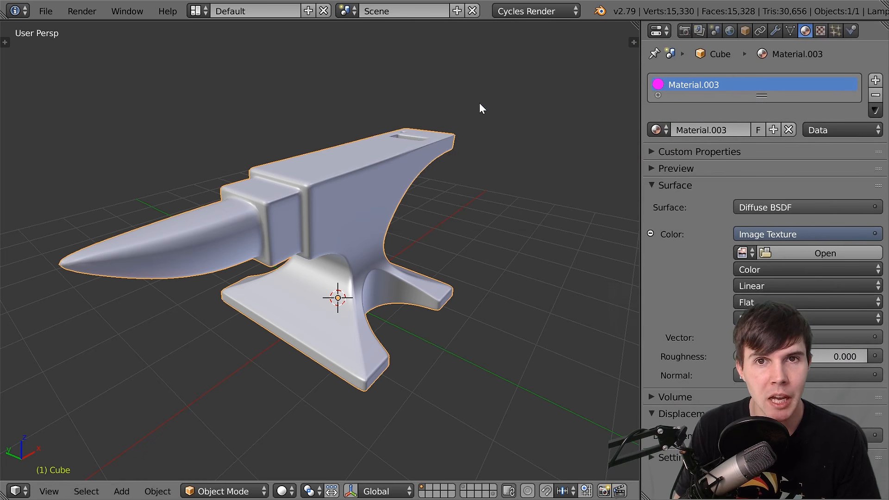
Load MetalSpottyDiscoloration001_COL_2K_METALNESS.jpg from the Downloads folder as the material's image texture, browsing the files by date as thumbnails
{"action": "left_click", "coordinate": [829, 256]}
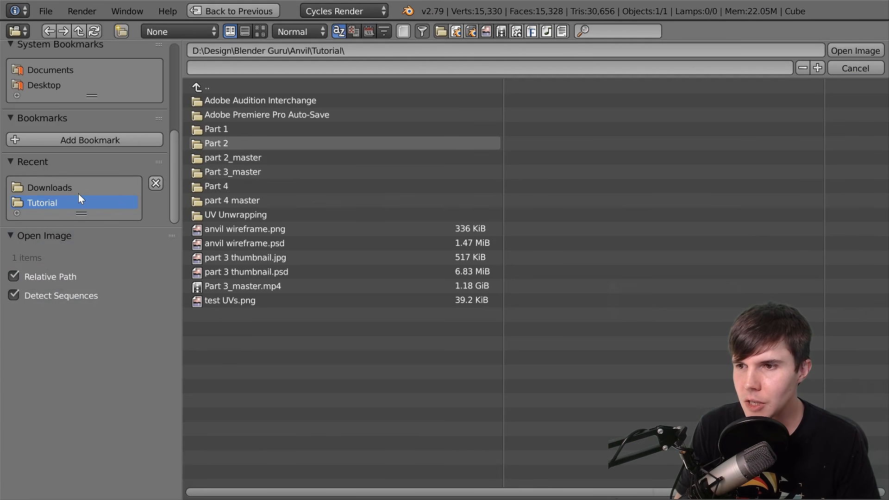
{"action": "left_click", "coordinate": [112, 187]}
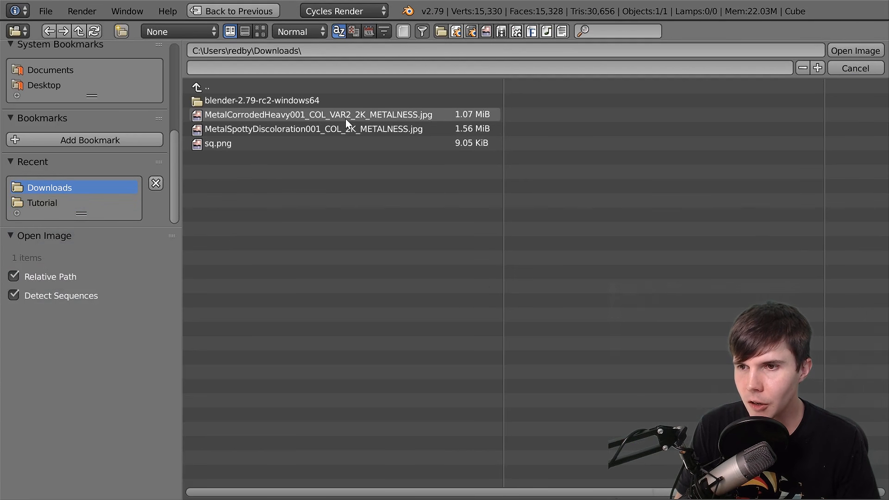
{"action": "left_click", "coordinate": [368, 31]}
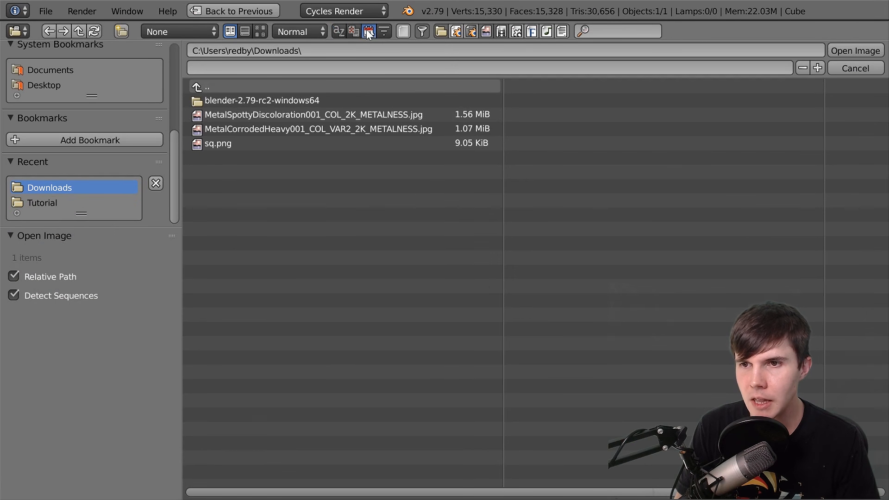
{"action": "left_click", "coordinate": [260, 31]}
{"action": "left_click", "coordinate": [435, 121]}
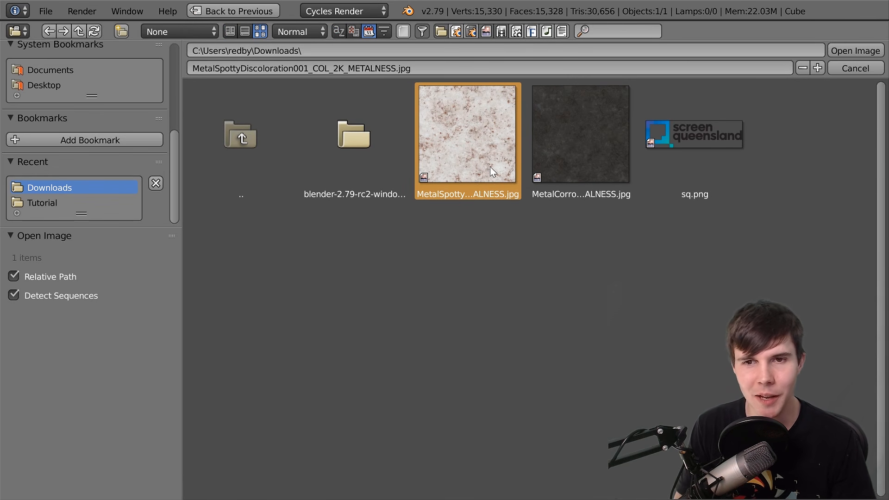
{"action": "left_click", "coordinate": [867, 52]}
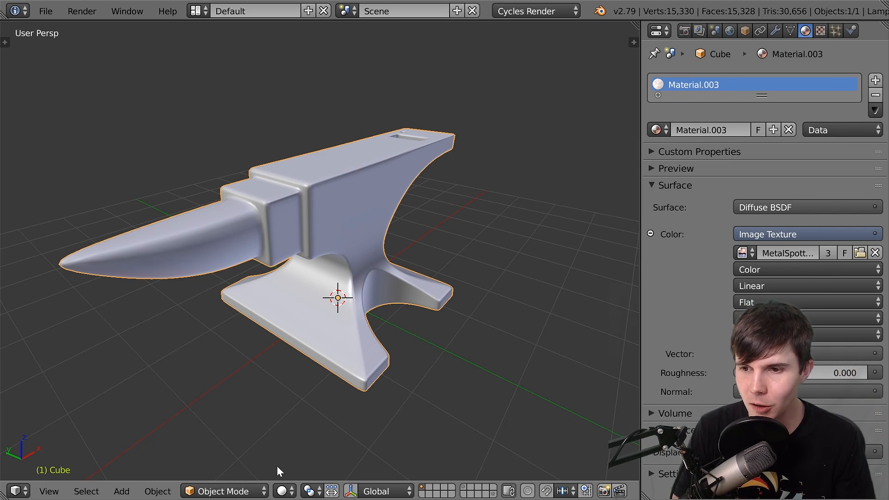
Preview the anvil's texture in Rendered viewport shading and return to Solid shading
{"action": "left_click", "coordinate": [283, 492]}
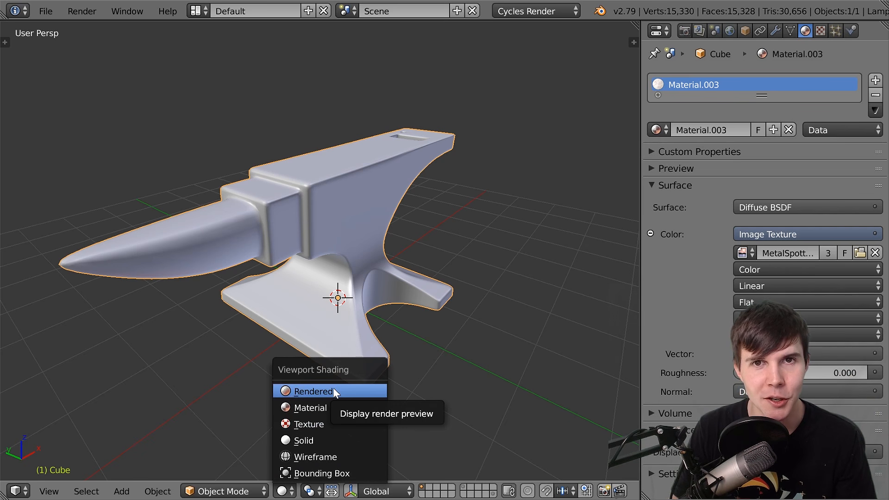
{"action": "left_click", "coordinate": [334, 392]}
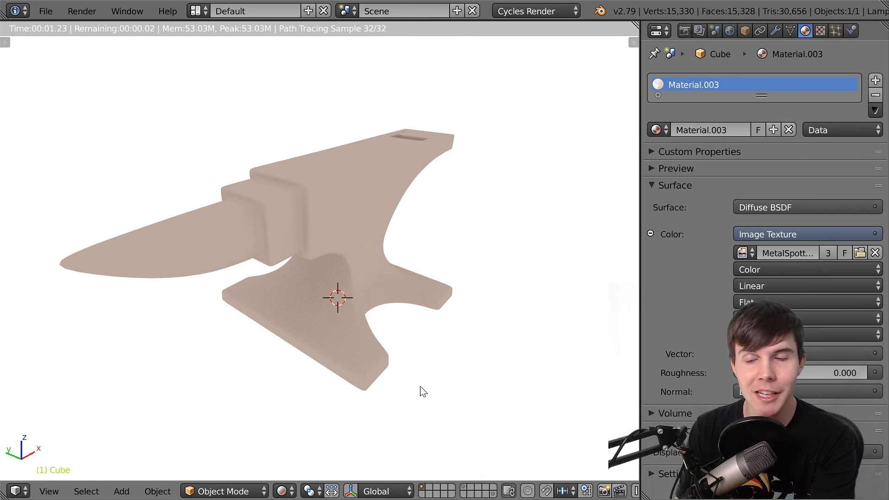
{"action": "mouse_move", "coordinate": [420, 390]}
{"action": "middle_mouse_down"}
{"action": "mouse_move", "coordinate": [378, 292]}
{"action": "mouse_move", "coordinate": [410, 290]}
{"action": "mouse_move", "coordinate": [395, 279]}
{"action": "middle_mouse_up"}
{"action": "key", "text": "shift+z"}
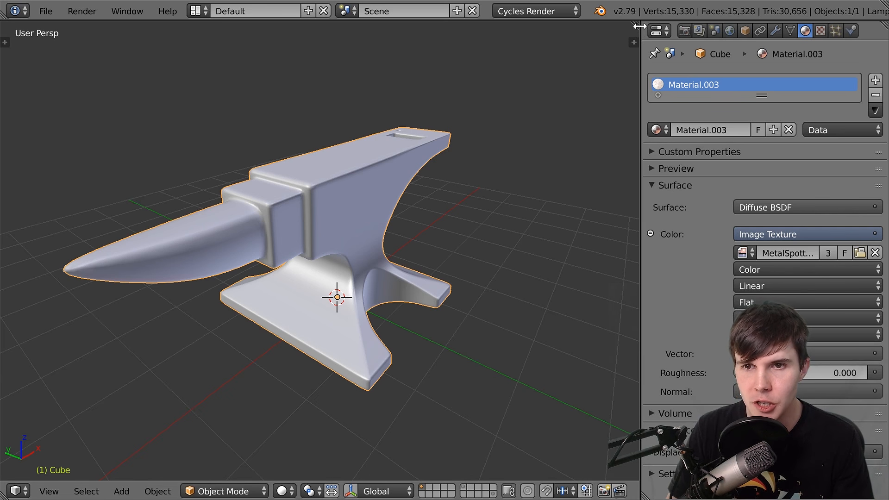
Split the 3D view into two areas, narrow the properties area, and make the new area a UV/Image Editor
{"action": "left_click_drag", "start_coordinate": [635, 24], "coordinate": [451, 46]}
{"action": "left_click_drag", "start_coordinate": [641, 84], "coordinate": [875, 84]}
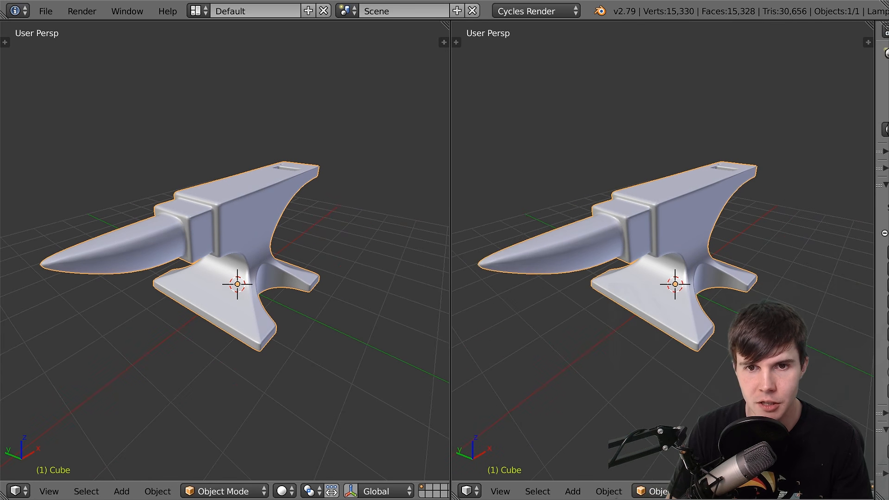
{"action": "left_click", "coordinate": [468, 491]}
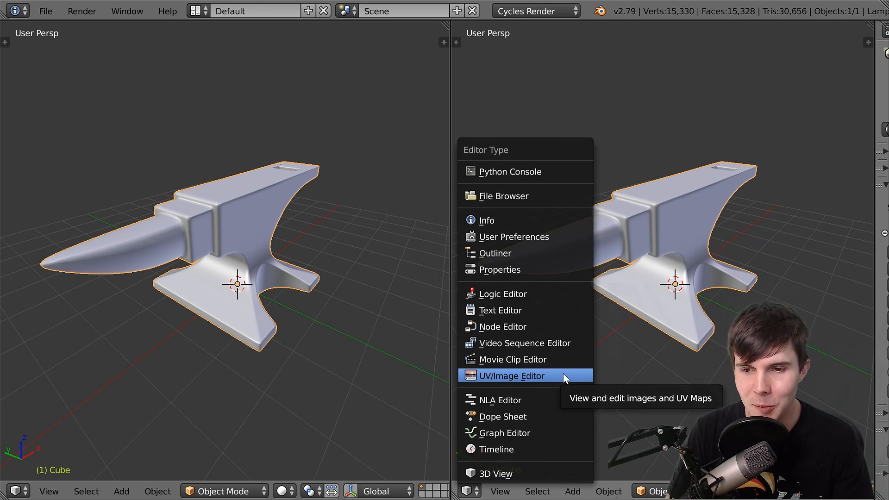
{"action": "left_click", "coordinate": [542, 375]}
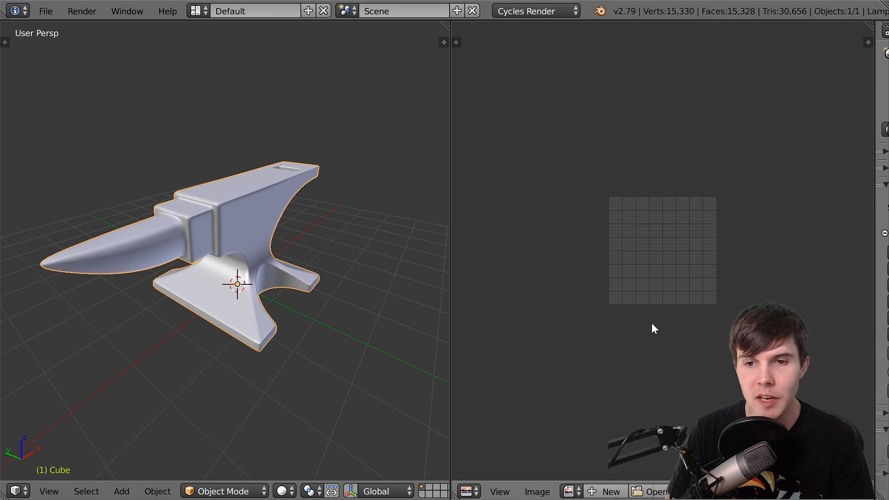
Unwrap the entire anvil mesh in Edit Mode using Smart UV Project with a 66.00 angle limit and 0.00 island margin
{"action": "key", "text": "Tab"}
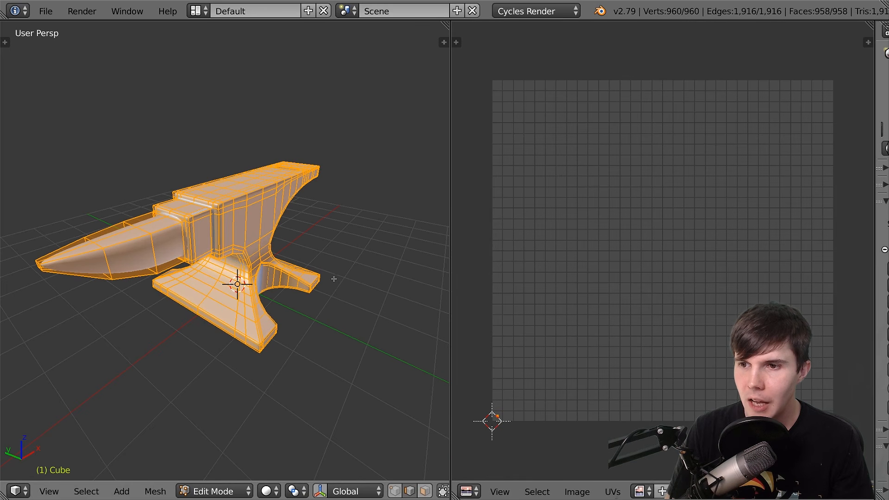
{"action": "key", "text": "a"}
{"action": "key", "text": "a"}
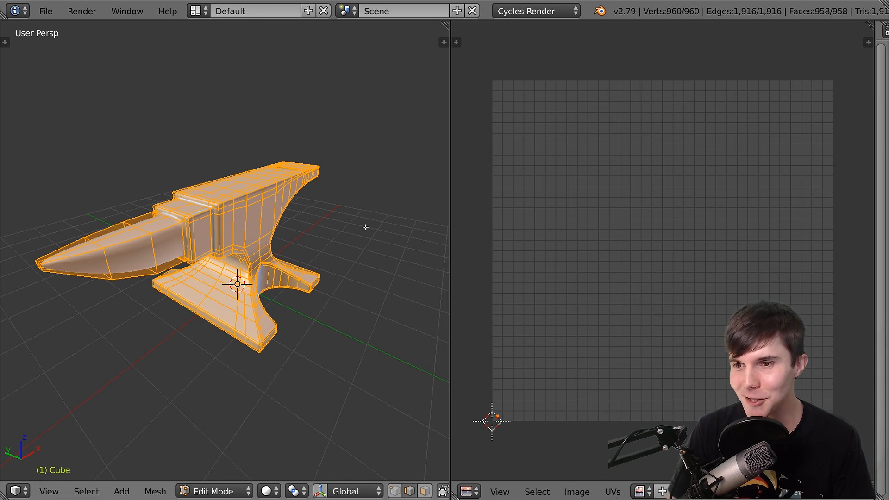
{"action": "mouse_move", "coordinate": [323, 238]}
{"action": "middle_mouse_down", "text": "shift"}
{"action": "mouse_move", "coordinate": [344, 227]}
{"action": "mouse_move", "coordinate": [329, 224]}
{"action": "middle_mouse_up", "text": "shift"}
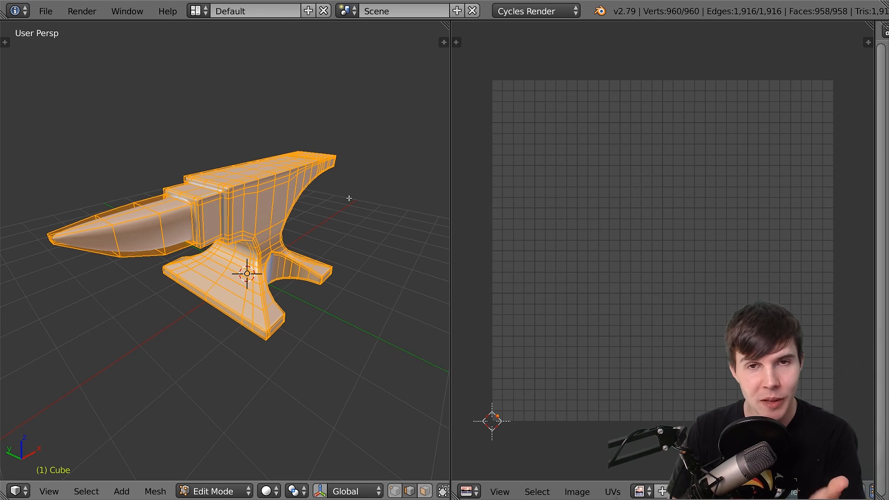
{"action": "key", "text": "u"}
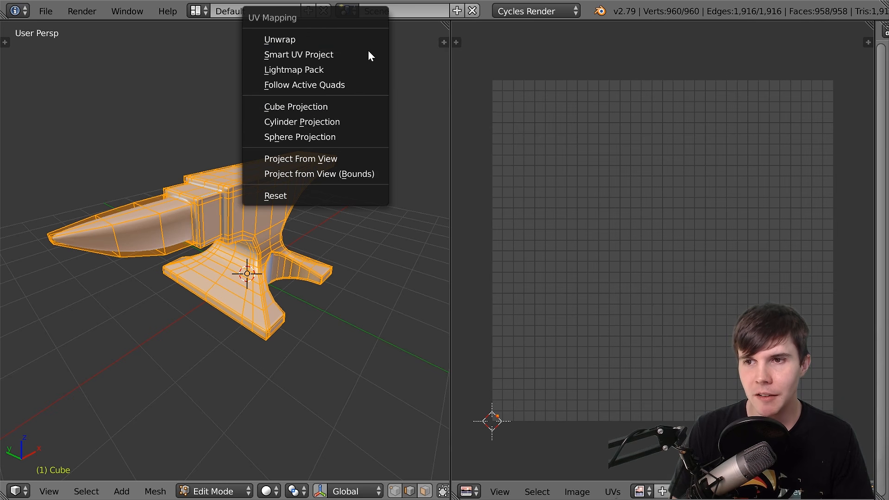
{"action": "left_click", "coordinate": [341, 54]}
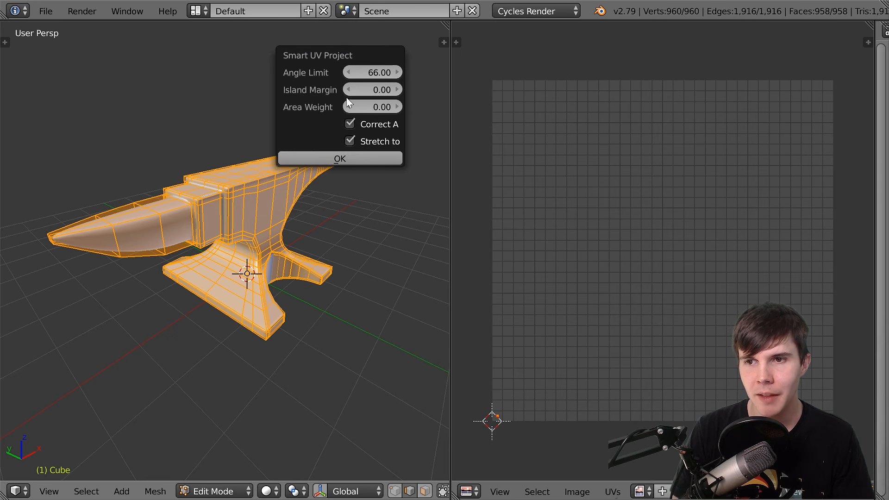
{"action": "left_click", "coordinate": [356, 159]}
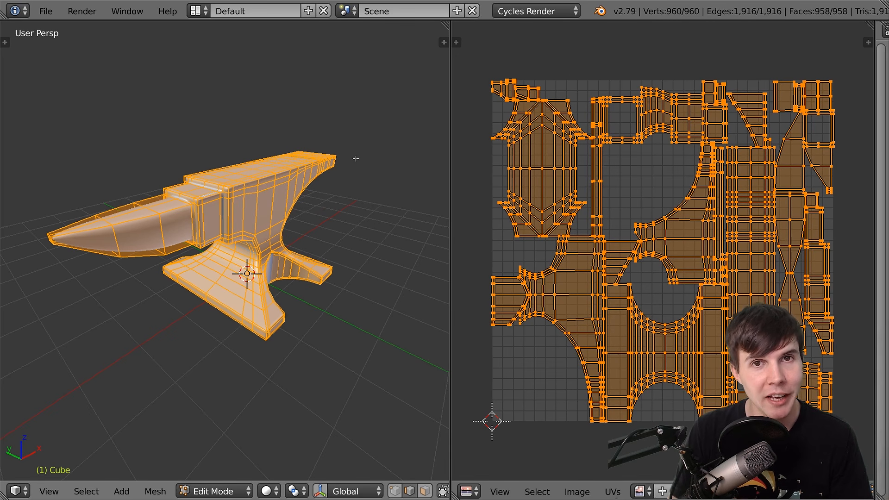
{"action": "scroll", "coordinate": [361, 240], "scroll_direction": "up", "scroll_amount": 1}
{"action": "scroll", "coordinate": [362, 242], "scroll_direction": "down", "scroll_amount": 1}
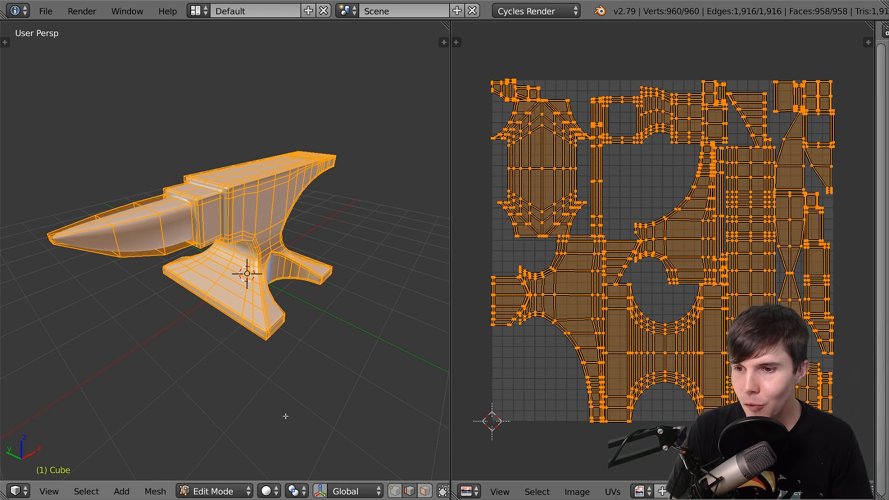
Set the viewport shading to Texture and inspect the textured anvil and its seams in Object Mode
{"action": "left_click", "coordinate": [278, 492]}
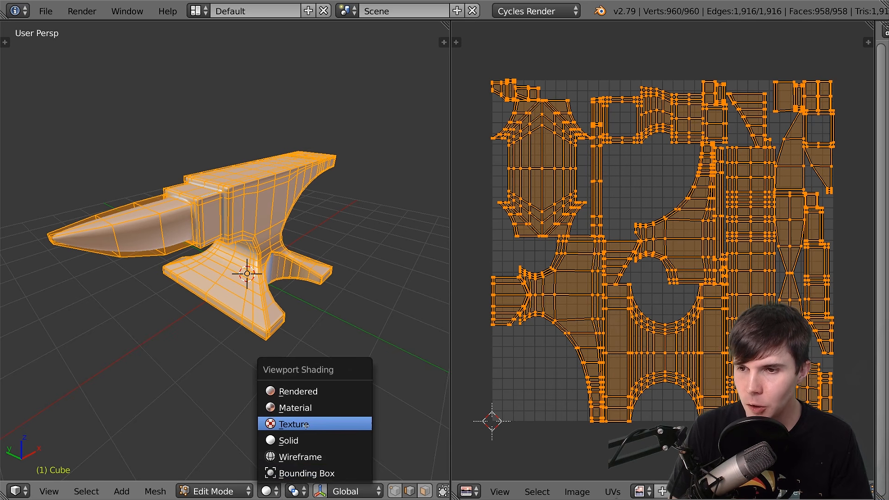
{"action": "left_click", "coordinate": [305, 425]}
{"action": "scroll", "coordinate": [311, 360], "scroll_direction": "up", "scroll_amount": 3}
{"action": "key", "text": "Tab"}
{"action": "mouse_move", "coordinate": [314, 317]}
{"action": "middle_mouse_down"}
{"action": "mouse_move", "coordinate": [232, 301]}
{"action": "mouse_move", "coordinate": [345, 289]}
{"action": "mouse_move", "coordinate": [327, 238]}
{"action": "mouse_move", "coordinate": [314, 317]}
{"action": "mouse_move", "coordinate": [430, 331]}
{"action": "mouse_move", "coordinate": [306, 319]}
{"action": "mouse_move", "coordinate": [407, 300]}
{"action": "mouse_move", "coordinate": [307, 317]}
{"action": "mouse_move", "coordinate": [324, 316]}
{"action": "middle_mouse_up"}
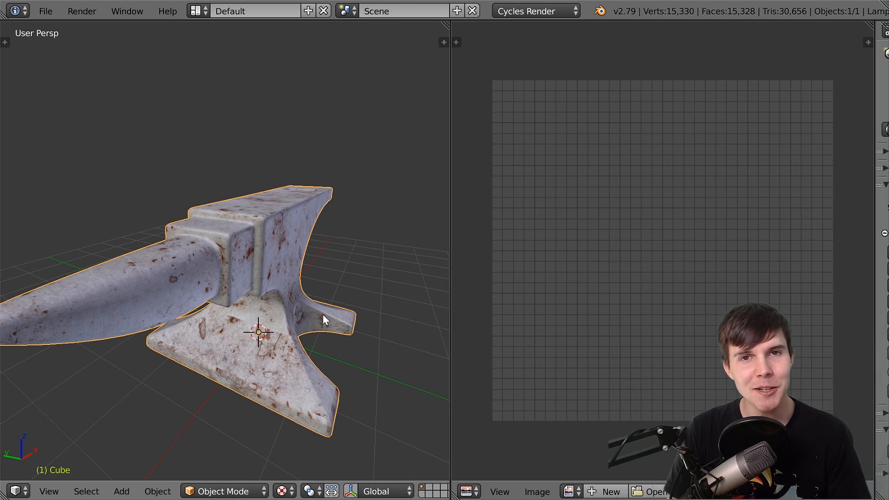
{"action": "middle_click_drag", "start_coordinate": [323, 315], "coordinate": [264, 293]}
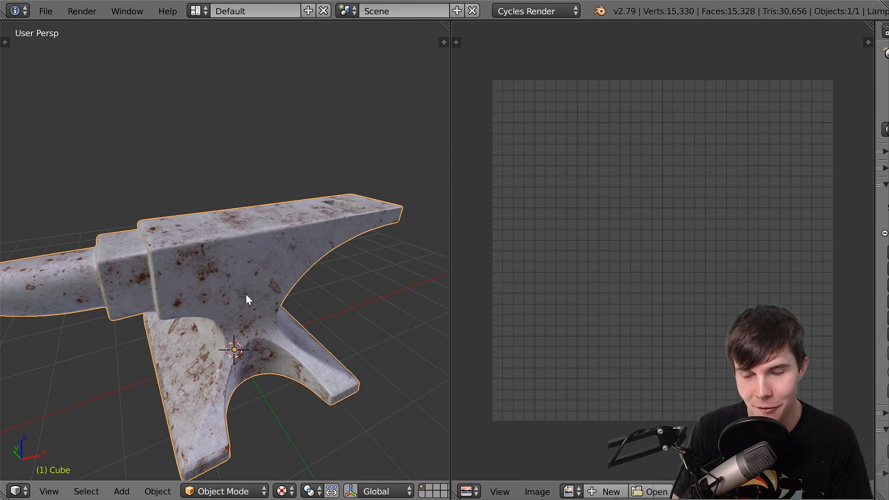
{"action": "middle_click_drag", "start_coordinate": [245, 295], "coordinate": [224, 265]}
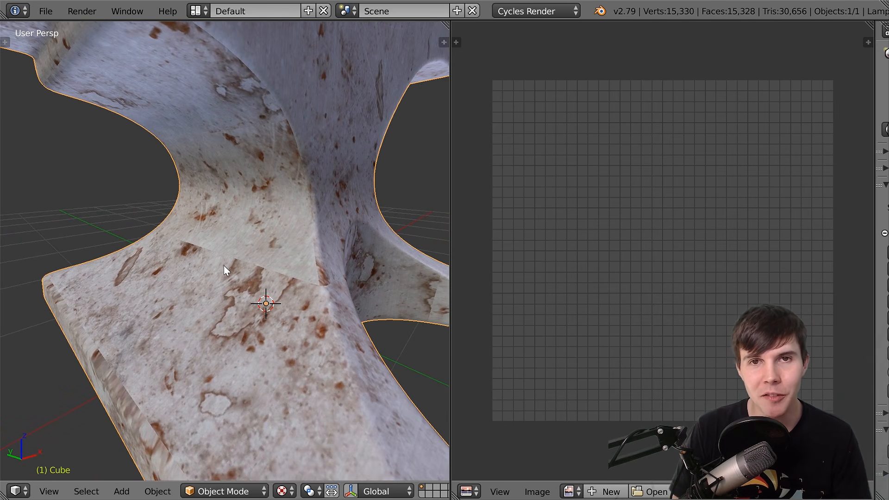
{"action": "scroll", "coordinate": [224, 265], "scroll_direction": "down", "scroll_amount": 6}
Enter Edit Mode on the anvil and review the available UV mapping methods without applying one
{"action": "key", "text": "Tab"}
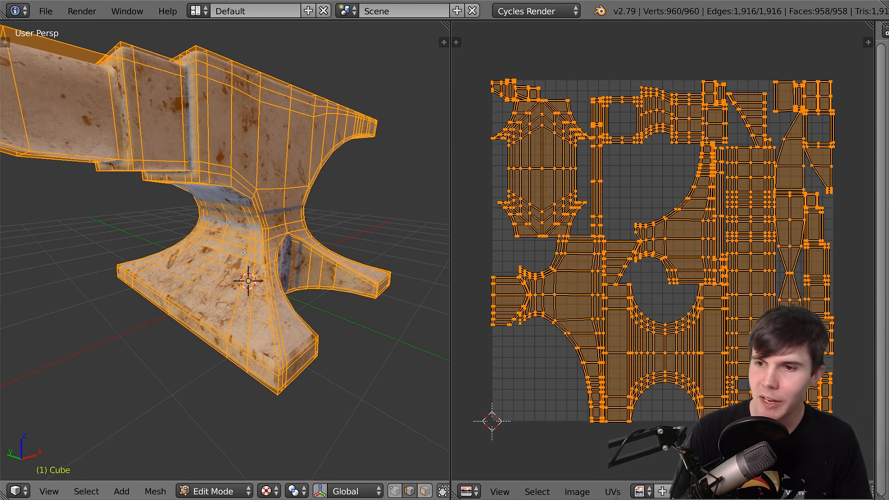
{"action": "key", "text": "u"}
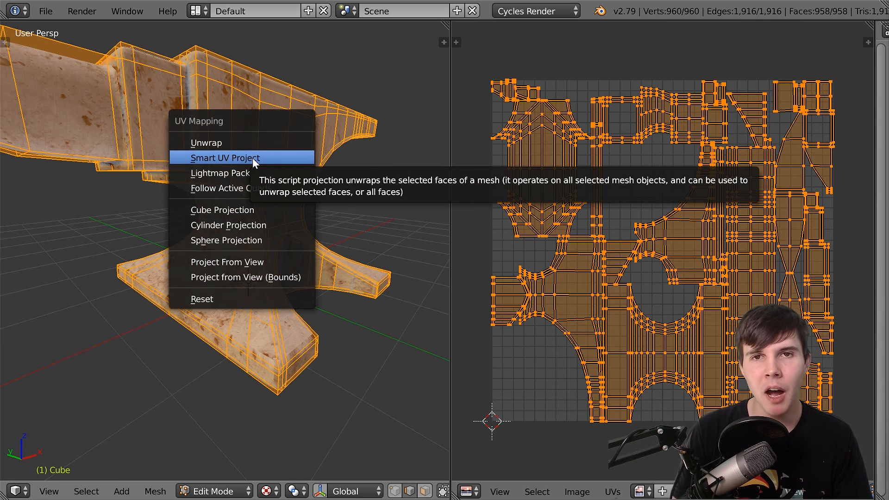
{"action": "key", "text": "Escape"}
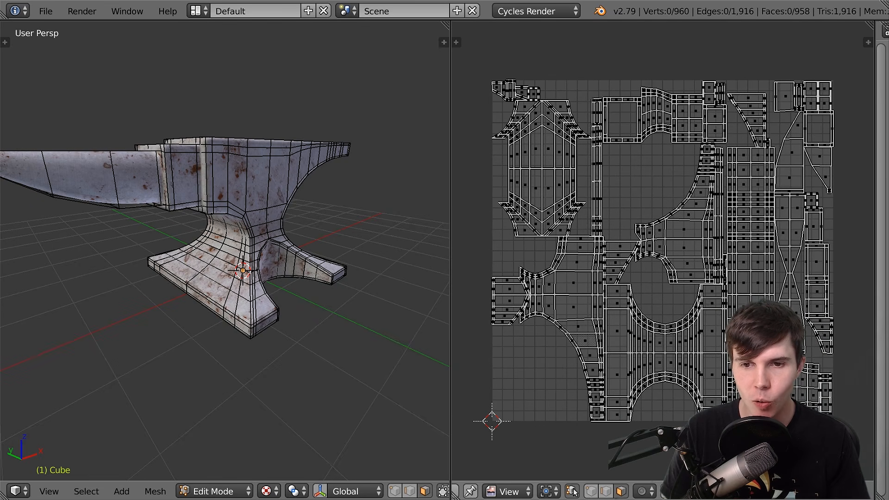
Examine the anvil's mesh edges around the body, waist and feet for possible seam locations
{"action": "scroll", "coordinate": [559, 243], "scroll_direction": "down", "scroll_amount": 1}
{"action": "scroll", "coordinate": [559, 244], "scroll_direction": "up", "scroll_amount": 1}
{"action": "middle_click_drag", "start_coordinate": [375, 239], "coordinate": [318, 265]}
{"action": "scroll", "coordinate": [333, 234], "scroll_direction": "up", "scroll_amount": 1}
{"action": "scroll", "coordinate": [313, 225], "scroll_direction": "down", "scroll_amount": 1}
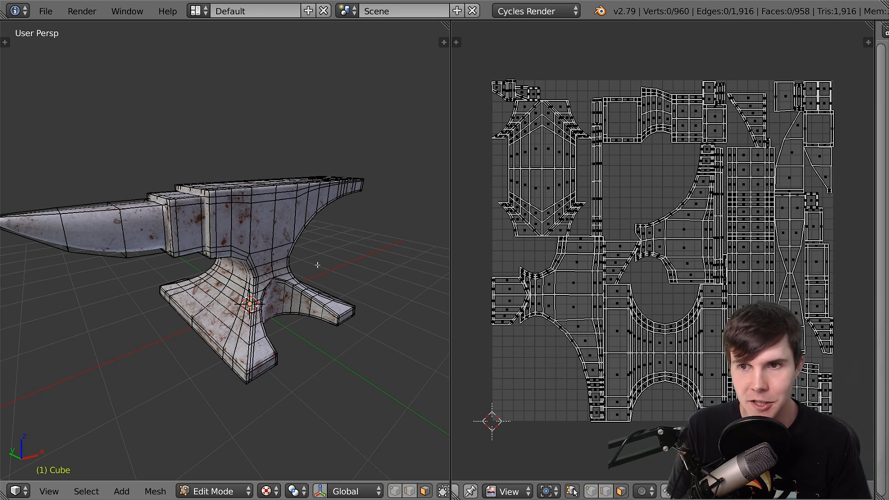
{"action": "middle_click_drag", "start_coordinate": [317, 265], "coordinate": [273, 252]}
{"action": "scroll", "coordinate": [273, 252], "scroll_direction": "up", "scroll_amount": 5}
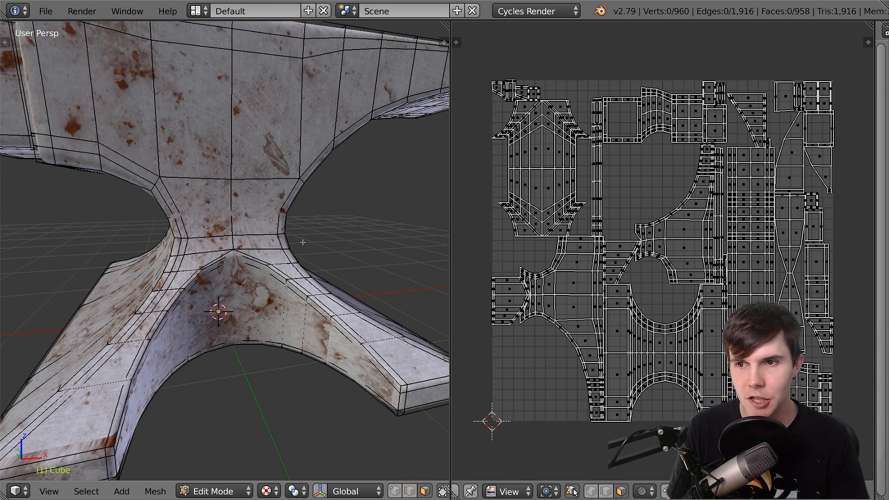
{"action": "middle_click_drag", "start_coordinate": [284, 237], "coordinate": [345, 236]}
Return the anvil to Object Mode and maximize the 3D view
{"action": "key", "text": "Tab"}
{"action": "middle_click_drag", "start_coordinate": [301, 208], "coordinate": [379, 145]}
{"action": "key", "text": "shift+space"}
{"action": "scroll", "coordinate": [407, 241], "scroll_direction": "down", "scroll_amount": 2}
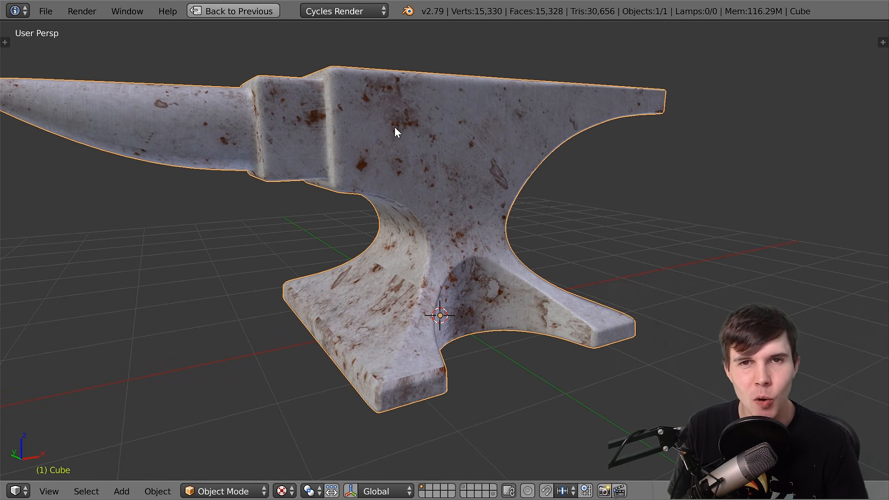
Sketch a horizontal Grease Pencil line across the side of the anvil's narrow waist
{"action": "middle_click_drag", "start_coordinate": [463, 133], "coordinate": [366, 167]}
{"action": "middle_click_drag", "start_coordinate": [339, 214], "coordinate": [449, 204]}
{"action": "scroll", "coordinate": [446, 214], "scroll_direction": "up", "scroll_amount": 4}
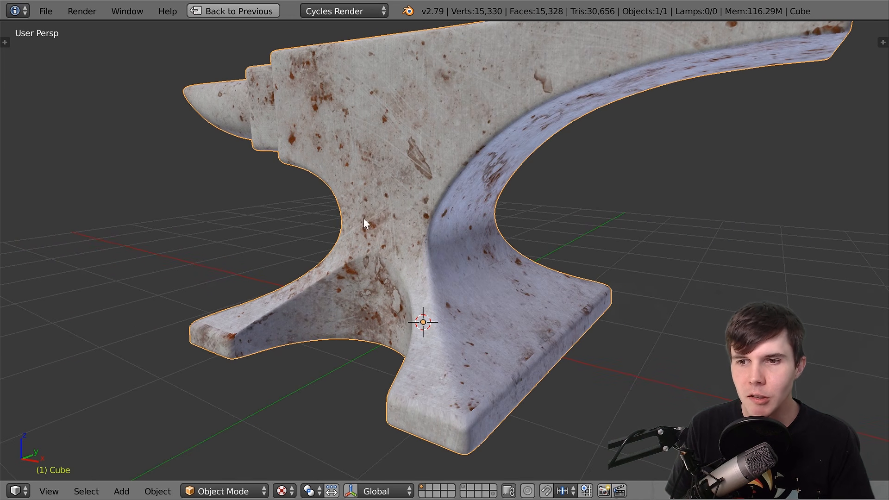
{"action": "scroll", "coordinate": [396, 234], "scroll_direction": "up", "scroll_amount": 1}
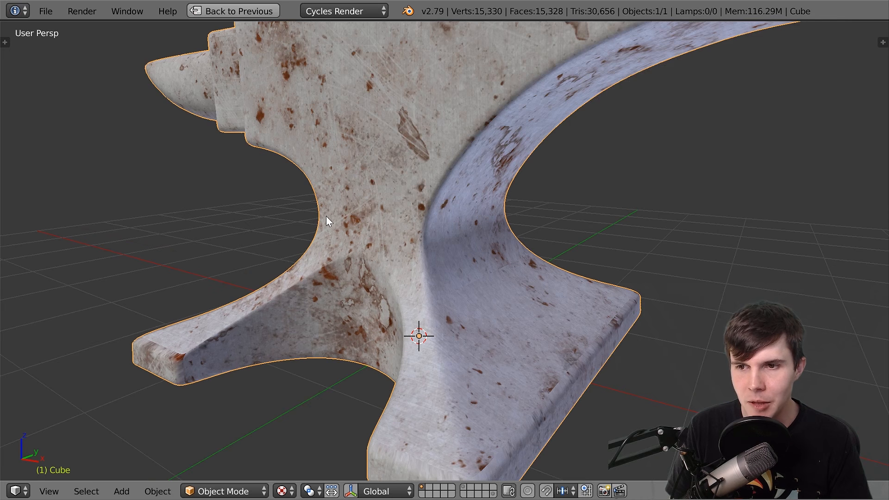
{"action": "left_click_drag", "start_coordinate": [325, 216], "coordinate": [417, 218]}
{"action": "mouse_move", "coordinate": [450, 222]}
{"action": "middle_mouse_down"}
{"action": "mouse_move", "coordinate": [459, 225]}
{"action": "mouse_move", "coordinate": [445, 221]}
{"action": "middle_mouse_up"}
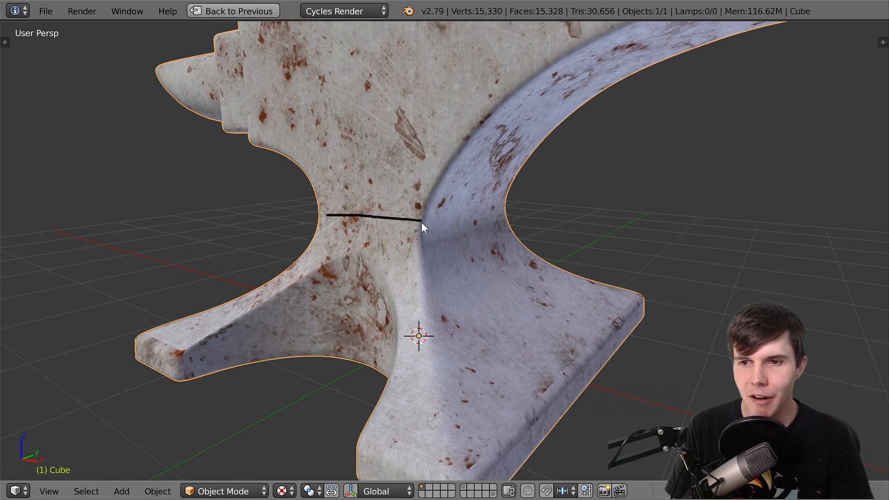
Extend the Grease Pencil line around the waist's corner and remove the Grease Pencil layer
{"action": "left_click_drag", "start_coordinate": [422, 221], "coordinate": [471, 211]}
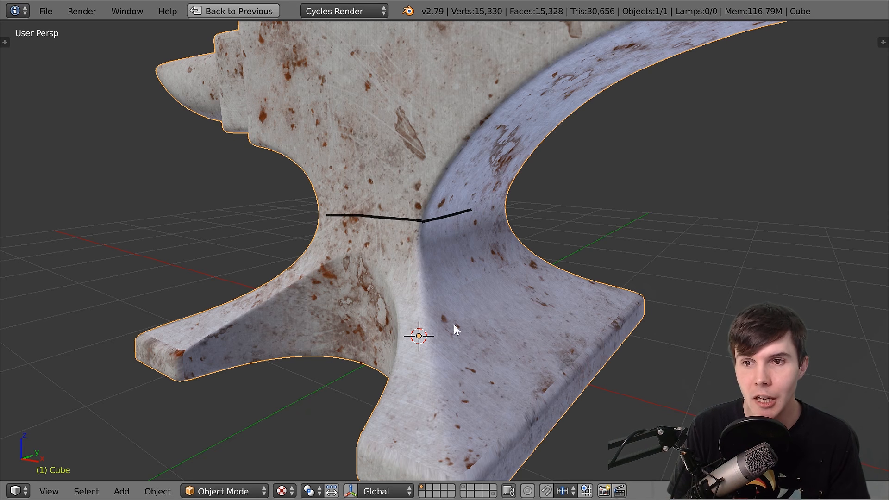
{"action": "key", "text": "n"}
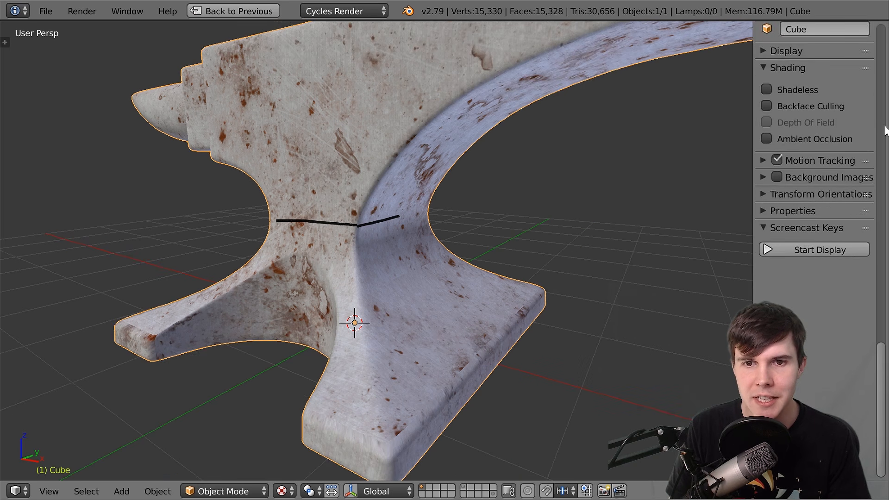
{"action": "scroll", "coordinate": [844, 129], "scroll_direction": "up", "scroll_amount": 5}
{"action": "scroll", "coordinate": [844, 124], "scroll_direction": "up", "scroll_amount": 10}
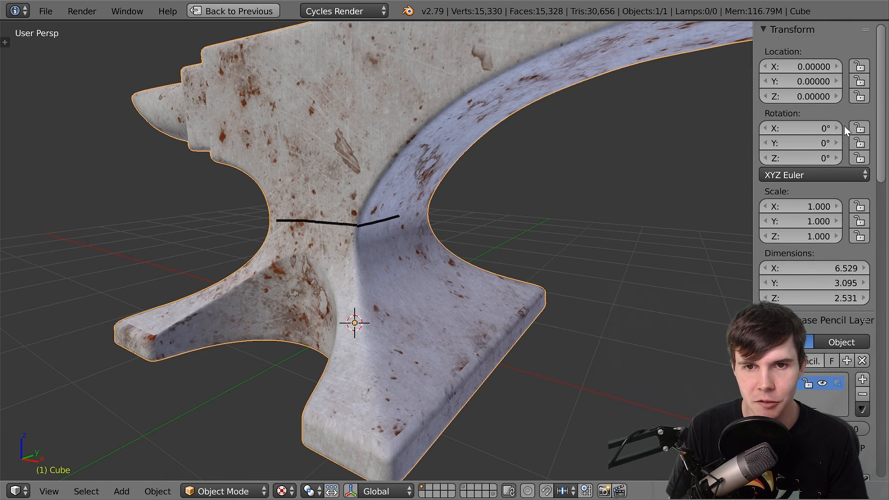
{"action": "scroll", "coordinate": [844, 126], "scroll_direction": "down", "scroll_amount": 4}
{"action": "scroll", "coordinate": [844, 125], "scroll_direction": "up", "scroll_amount": 8}
{"action": "left_click", "coordinate": [859, 96]}
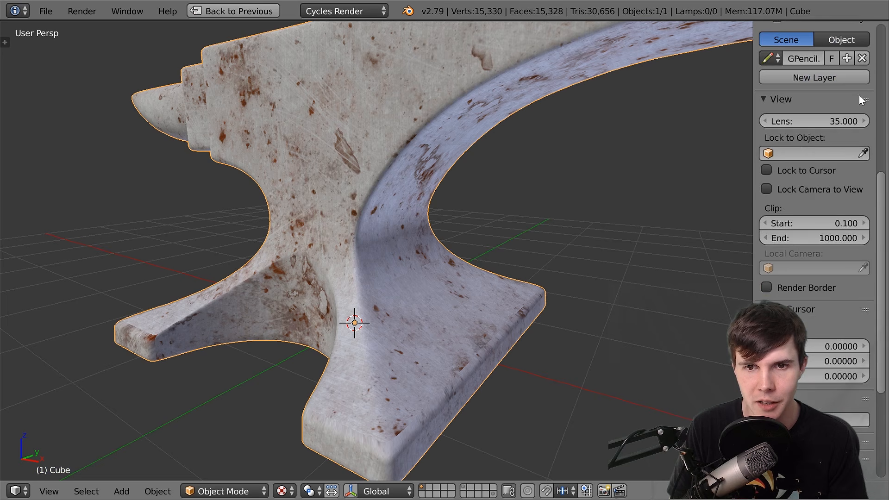
{"action": "scroll", "coordinate": [857, 123], "scroll_direction": "down", "scroll_amount": 8}
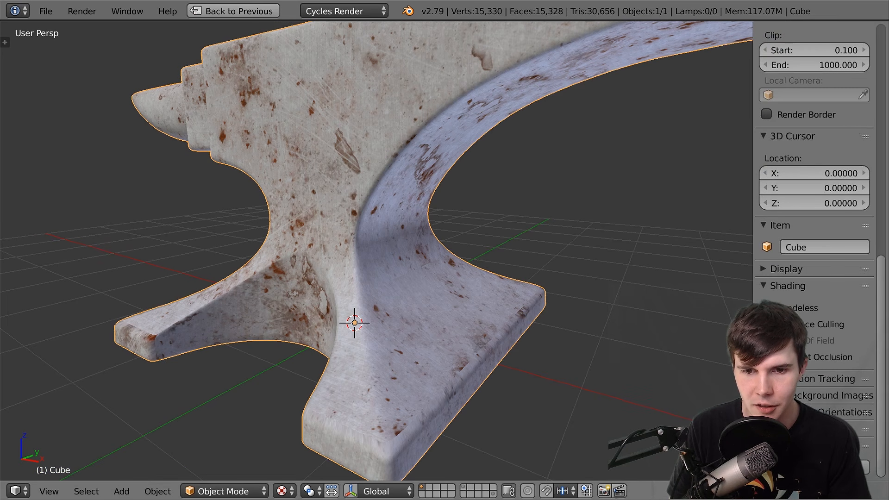
{"action": "key", "text": "n"}
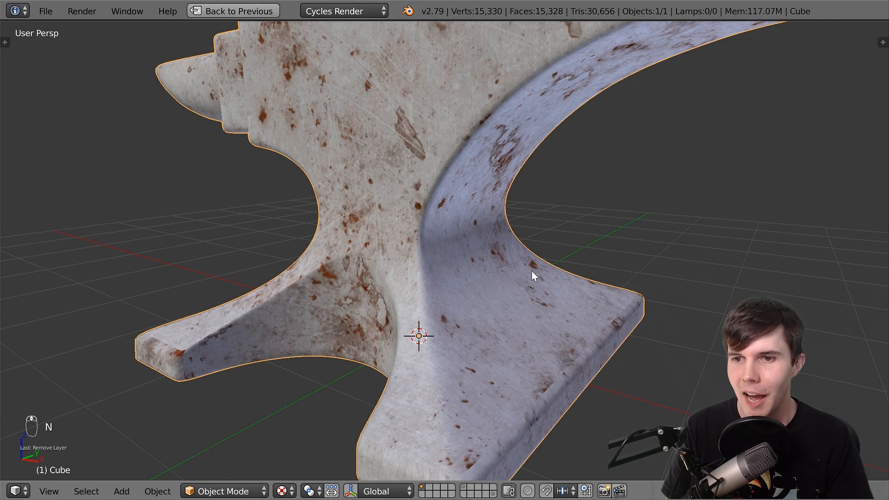
Enter Edit Mode, switch to vertex selection and mark the edge loop along the heel-side corner, from the heel down to the foot, as a seam
{"action": "key", "text": "Tab"}
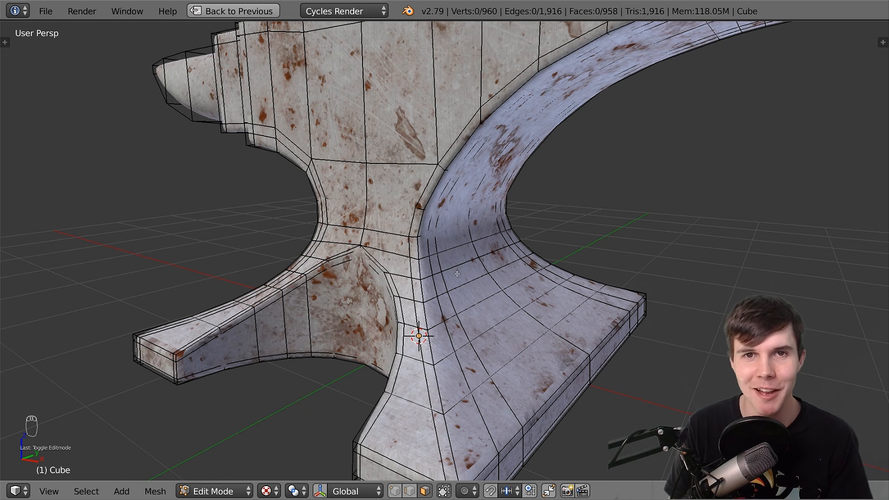
{"action": "right_click", "coordinate": [432, 343], "text": "alt"}
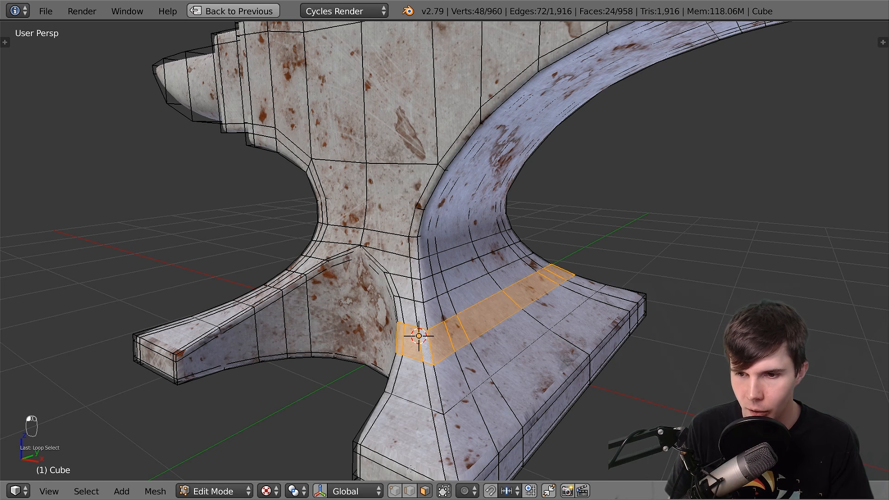
{"action": "left_click", "coordinate": [395, 491]}
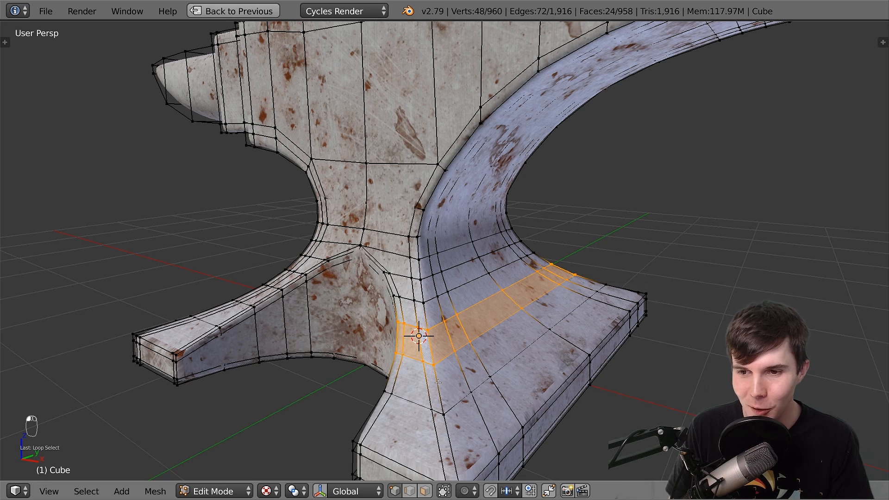
{"action": "right_click", "coordinate": [426, 270], "text": "alt"}
{"action": "right_click", "coordinate": [417, 313], "text": "alt"}
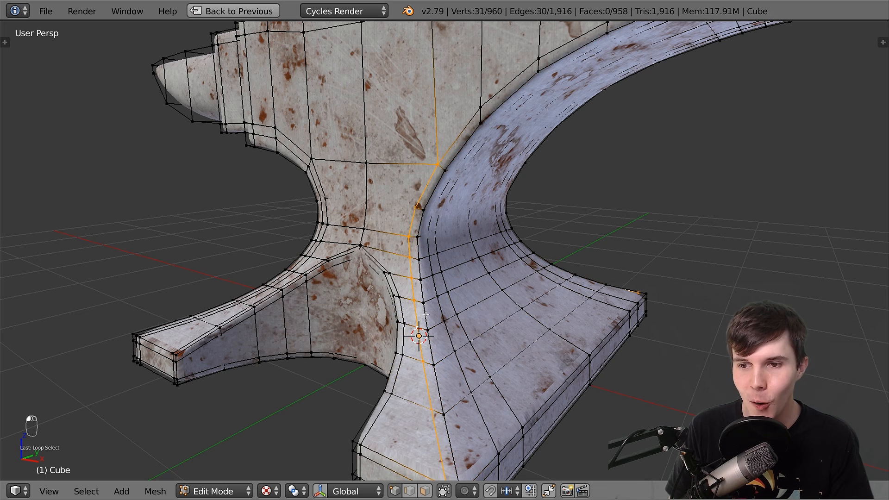
{"action": "right_click", "coordinate": [426, 316], "text": "alt"}
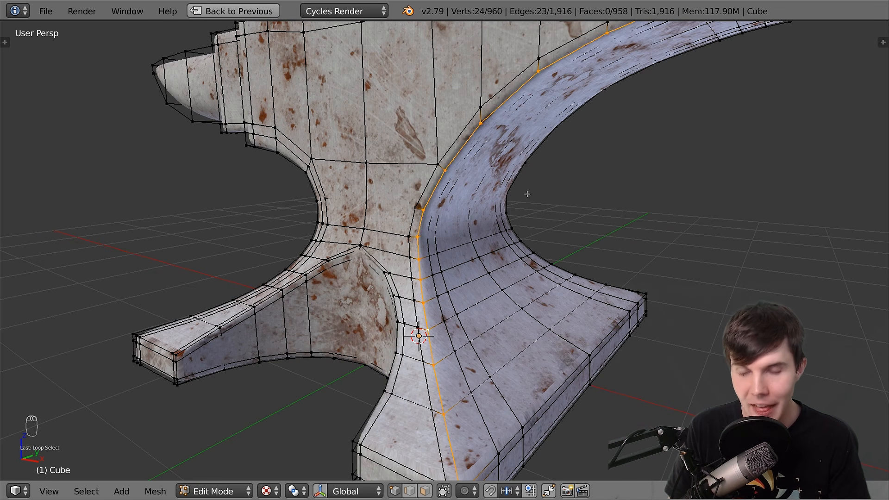
{"action": "key", "text": "ctrl+e"}
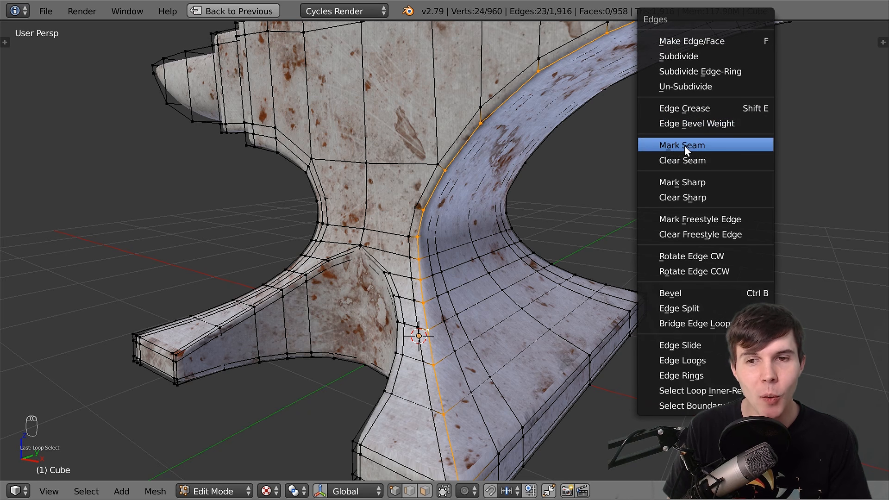
{"action": "left_click", "coordinate": [712, 145]}
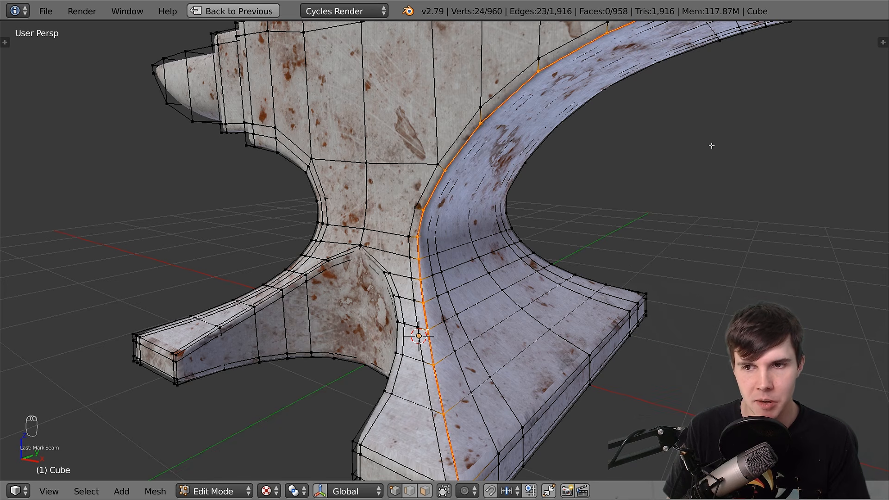
Deselect the mesh, check the seam's course in wireframe, and set the viewport to solid shading
{"action": "key", "text": "a"}
{"action": "key", "text": "z"}
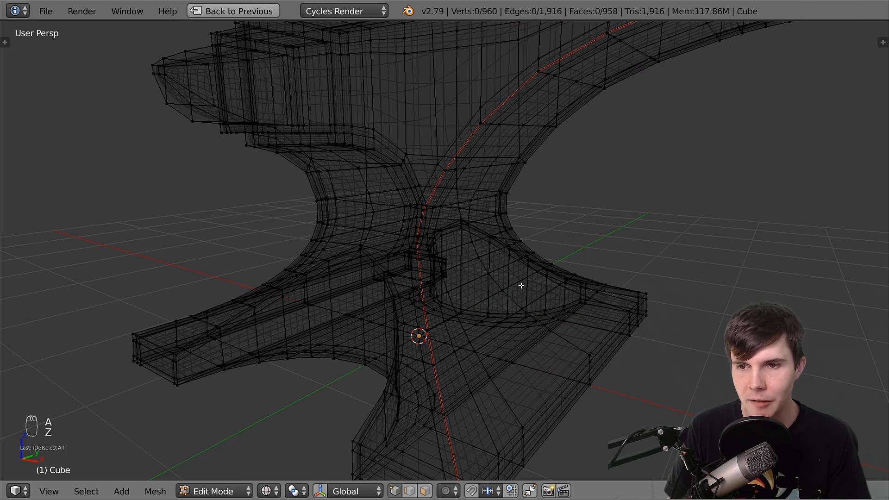
{"action": "middle_click_drag", "start_coordinate": [522, 286], "coordinate": [596, 97]}
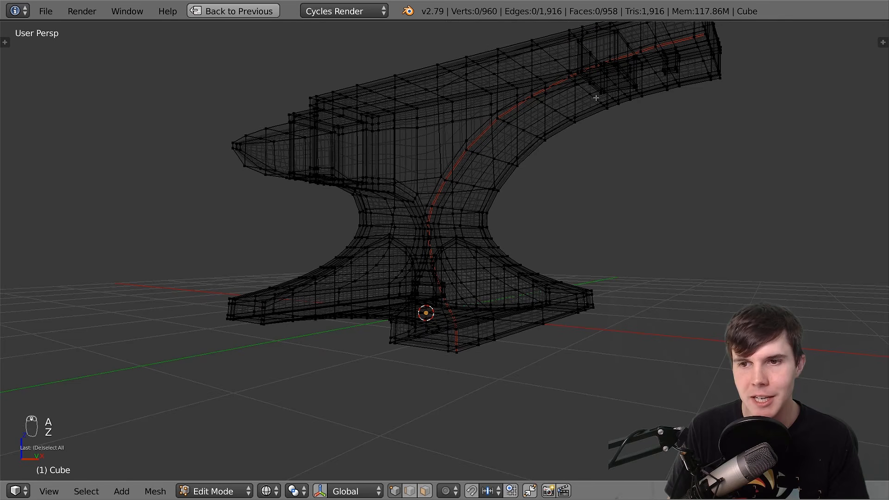
{"action": "mouse_move", "coordinate": [522, 84]}
{"action": "middle_mouse_down"}
{"action": "mouse_move", "coordinate": [458, 240]}
{"action": "mouse_move", "coordinate": [556, 217]}
{"action": "mouse_move", "coordinate": [537, 208]}
{"action": "mouse_move", "coordinate": [506, 285]}
{"action": "middle_mouse_up"}
{"action": "key", "text": "z"}
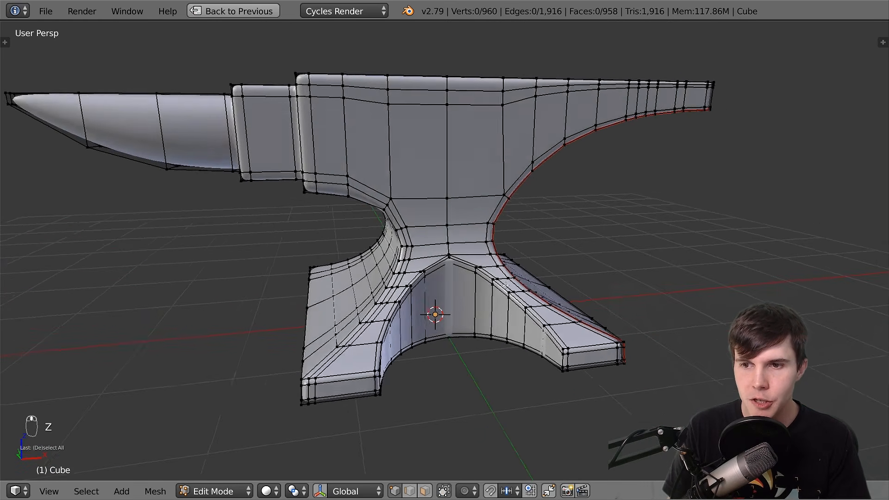
Mark the edge loop along the horn-side corner of the waist, down to the foot, as a seam
{"action": "scroll", "coordinate": [506, 285], "scroll_direction": "up", "scroll_amount": 2}
{"action": "scroll", "coordinate": [508, 285], "scroll_direction": "up", "scroll_amount": 3}
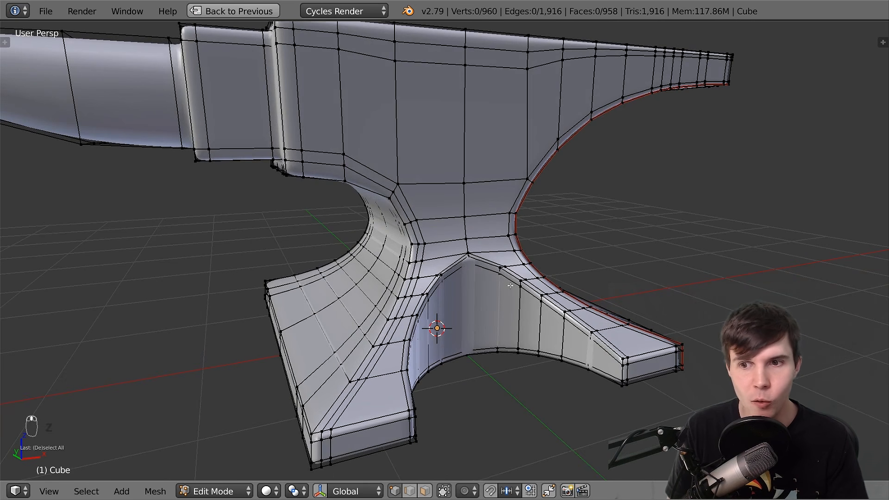
{"action": "middle_click_drag", "start_coordinate": [494, 291], "coordinate": [515, 290]}
{"action": "scroll", "coordinate": [609, 154], "scroll_direction": "up", "scroll_amount": 1}
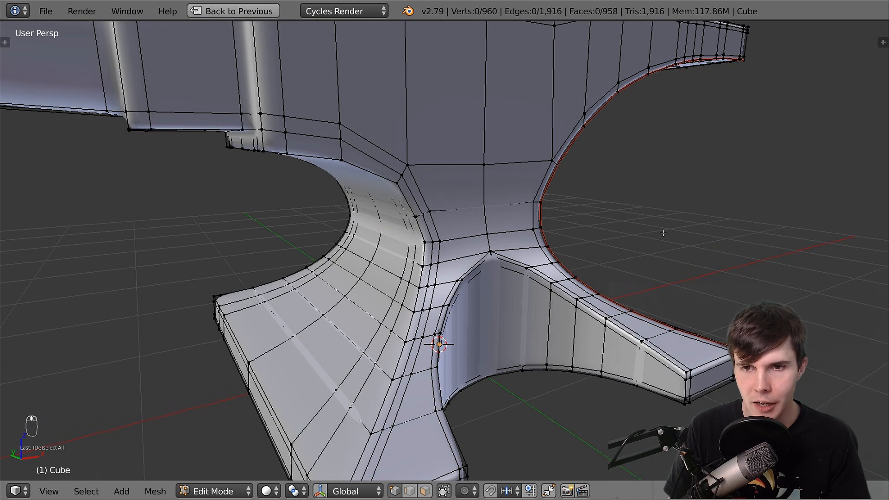
{"action": "middle_click_drag", "start_coordinate": [663, 233], "coordinate": [577, 157]}
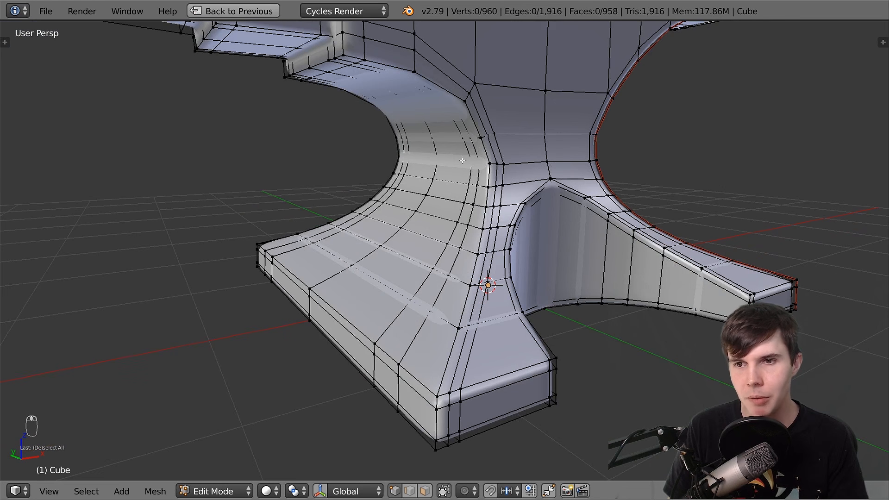
{"action": "right_click", "coordinate": [484, 240], "text": "alt"}
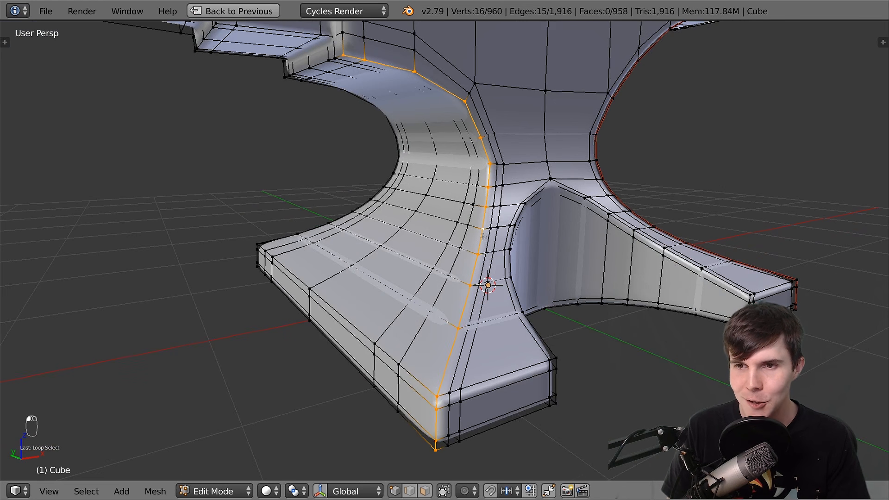
{"action": "scroll", "coordinate": [486, 234], "scroll_direction": "down", "scroll_amount": 4}
{"action": "middle_click_drag", "start_coordinate": [486, 234], "coordinate": [534, 204]}
{"action": "key", "text": "ctrl+e"}
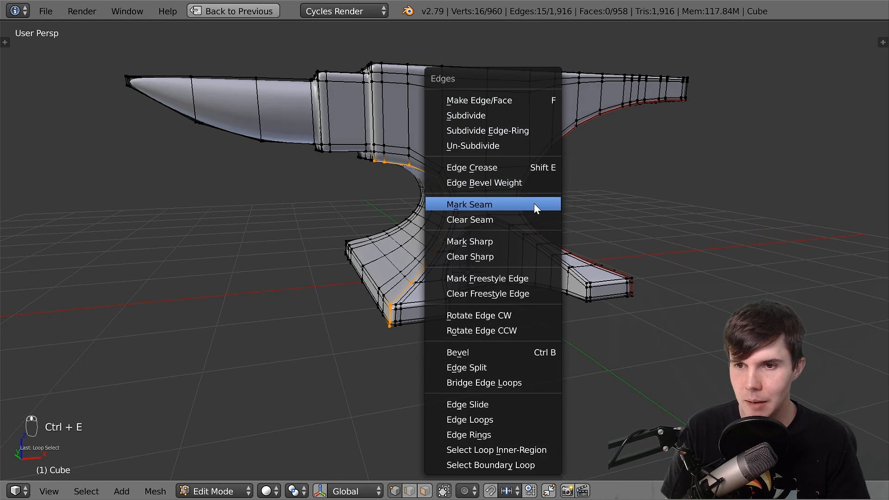
{"action": "left_click", "coordinate": [534, 204]}
Mark the matching horn-side corner edge loop on the anvil's opposite side as a seam
{"action": "middle_click_drag", "start_coordinate": [534, 205], "coordinate": [590, 220]}
{"action": "middle_click_drag", "start_coordinate": [531, 222], "coordinate": [555, 221]}
{"action": "scroll", "coordinate": [577, 218], "scroll_direction": "up", "scroll_amount": 2}
{"action": "right_click", "coordinate": [445, 209], "text": "alt"}
{"action": "key", "text": "ctrl+e"}
{"action": "left_click", "coordinate": [446, 209]}
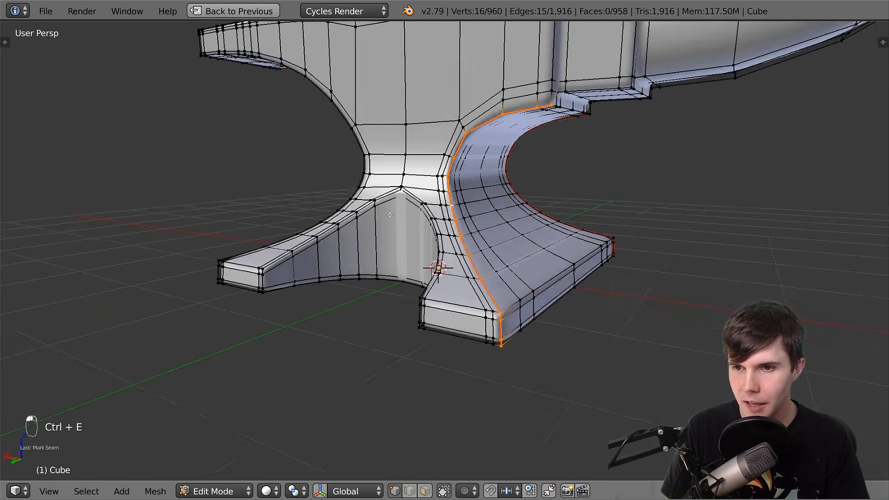
Mark the remaining heel-side corner edge loop as a seam and deselect the mesh
{"action": "middle_click_drag", "start_coordinate": [446, 209], "coordinate": [348, 202]}
{"action": "right_click", "coordinate": [362, 213], "text": "alt"}
{"action": "key", "text": "ctrl+e"}
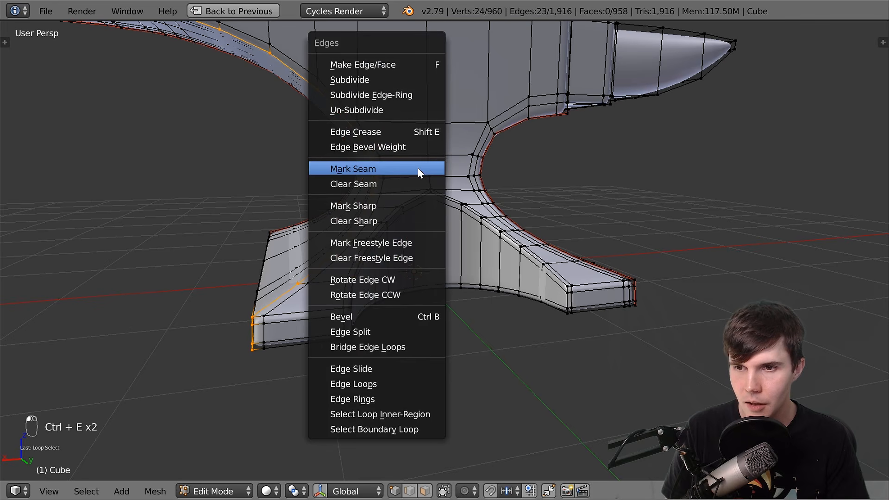
{"action": "left_click", "coordinate": [420, 174]}
{"action": "key", "text": "a"}
{"action": "middle_click_drag", "start_coordinate": [426, 177], "coordinate": [440, 252]}
{"action": "scroll", "coordinate": [474, 203], "scroll_direction": "down", "scroll_amount": 1}
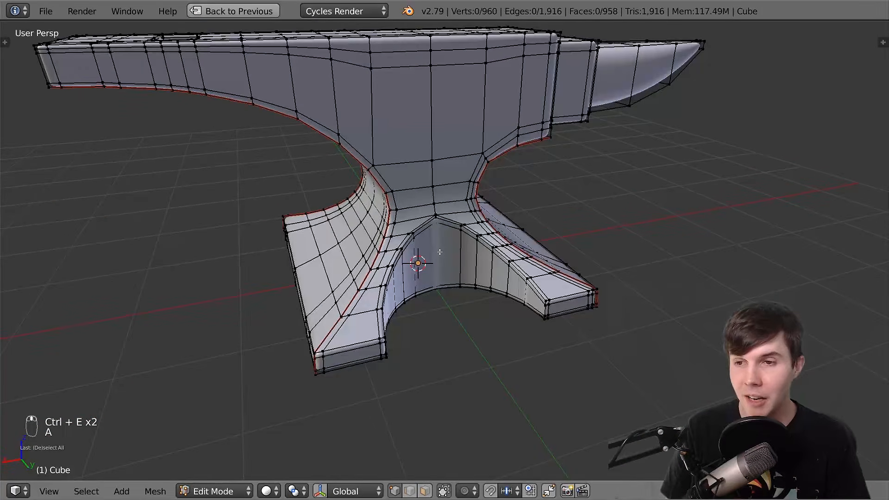
{"action": "scroll", "coordinate": [440, 252], "scroll_direction": "down", "scroll_amount": 1}
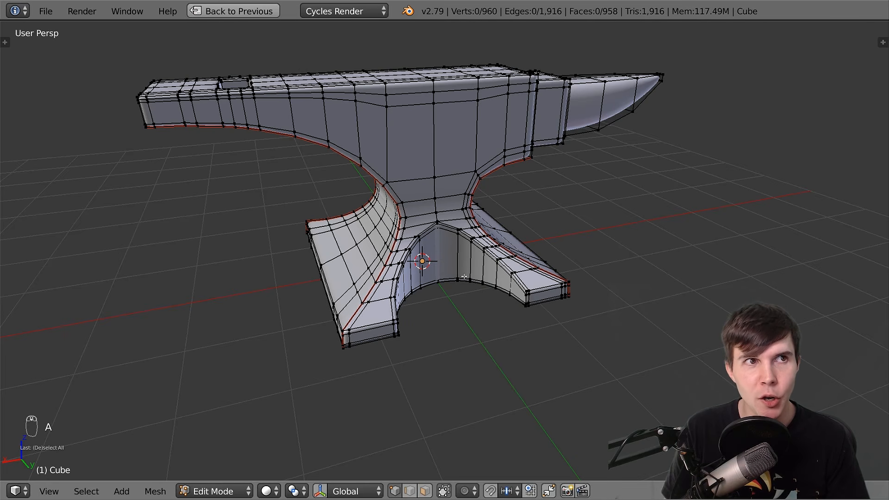
Mark the complete bottom outline of the anvil's base as a seam and deselect the mesh
{"action": "middle_click_drag", "start_coordinate": [472, 297], "coordinate": [354, 253]}
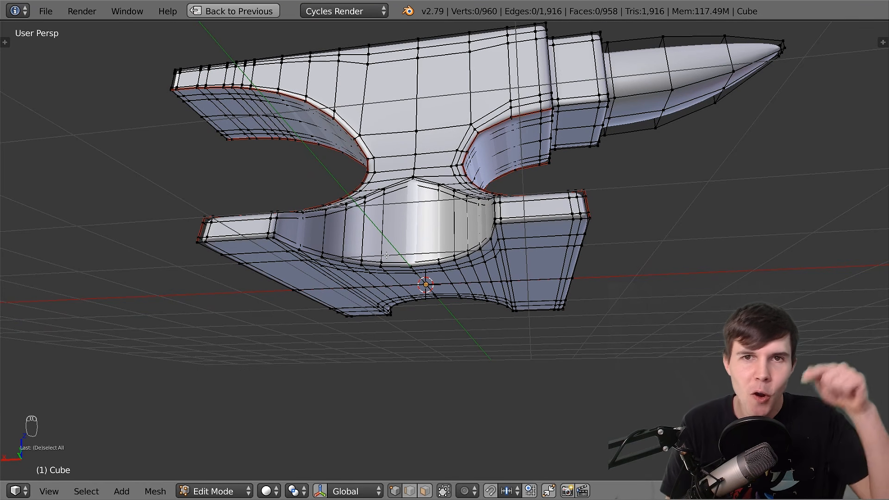
{"action": "right_click", "coordinate": [550, 221], "text": "alt"}
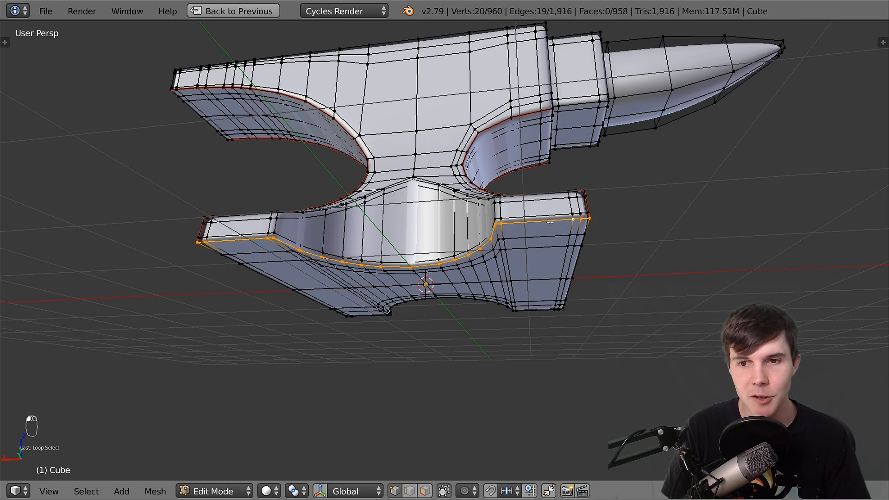
{"action": "middle_click_drag", "start_coordinate": [545, 232], "coordinate": [406, 322]}
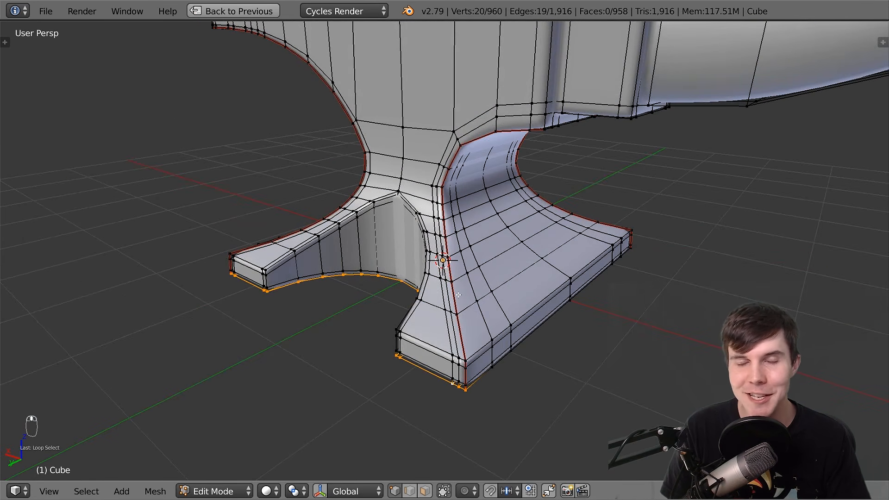
{"action": "middle_click_drag", "start_coordinate": [458, 295], "coordinate": [409, 314]}
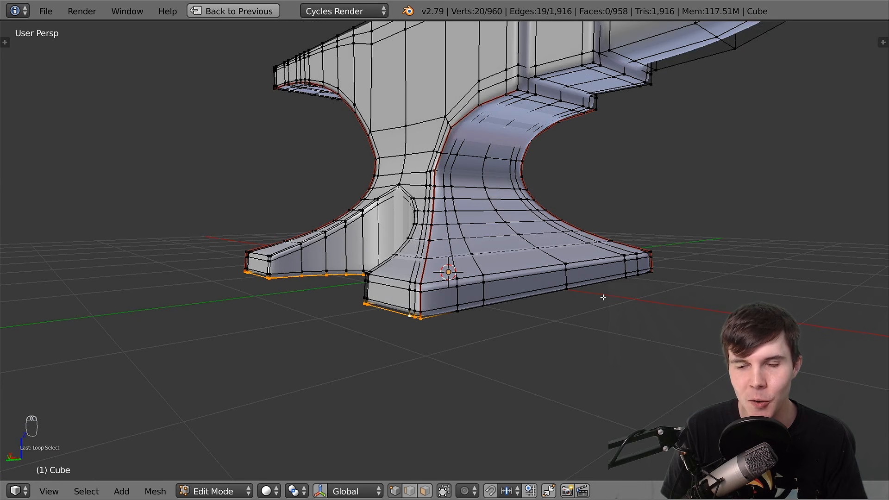
{"action": "middle_click_drag", "start_coordinate": [396, 239], "coordinate": [427, 243]}
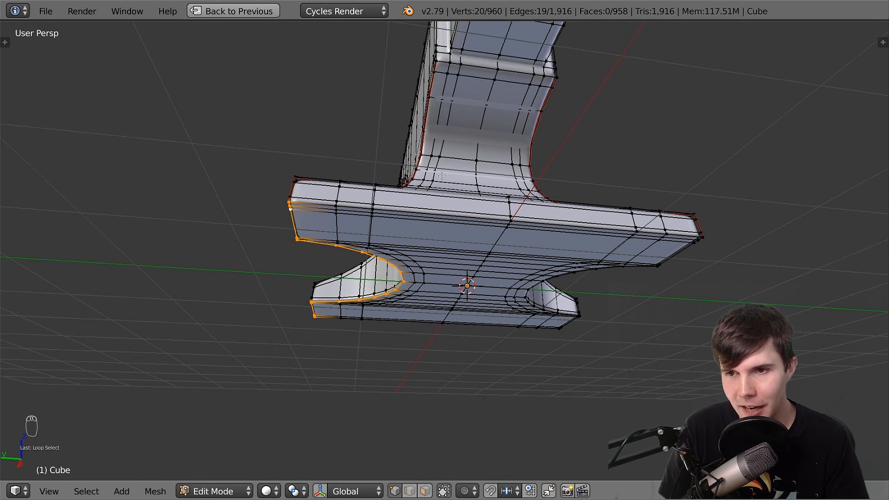
{"action": "right_click", "coordinate": [419, 210], "text": "alt+shift"}
{"action": "middle_click_drag", "start_coordinate": [418, 210], "coordinate": [505, 206]}
{"action": "right_click", "coordinate": [407, 233], "text": "alt+shift"}
{"action": "key", "text": "ctrl+z"}
{"action": "right_click", "coordinate": [442, 239], "text": "alt+shift"}
{"action": "right_click", "coordinate": [486, 196], "text": "alt+shift"}
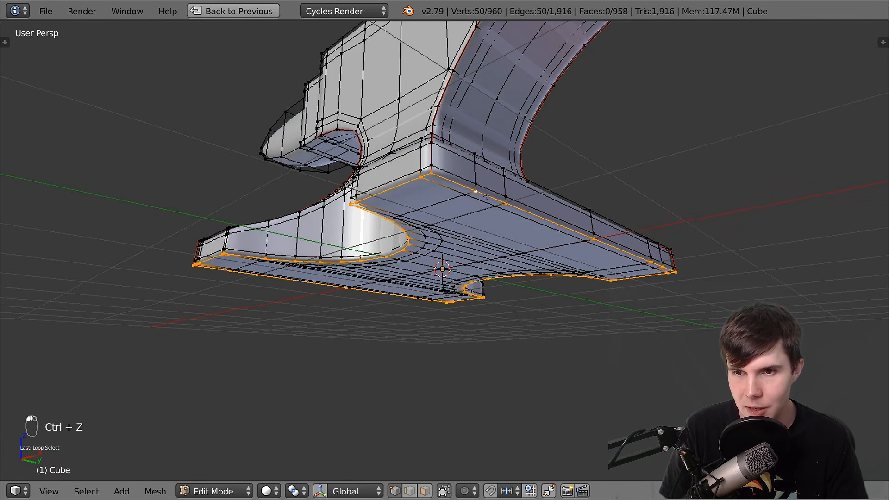
{"action": "key", "text": "ctrl+e"}
{"action": "left_click", "coordinate": [558, 192]}
{"action": "middle_click_drag", "start_coordinate": [557, 193], "coordinate": [581, 255]}
{"action": "key", "text": "a"}
{"action": "scroll", "coordinate": [580, 218], "scroll_direction": "down", "scroll_amount": 2}
Return to the split layout with the UV editor, select the whole anvil mesh and unwrap it along the marked seams
{"action": "key", "text": "shift+space"}
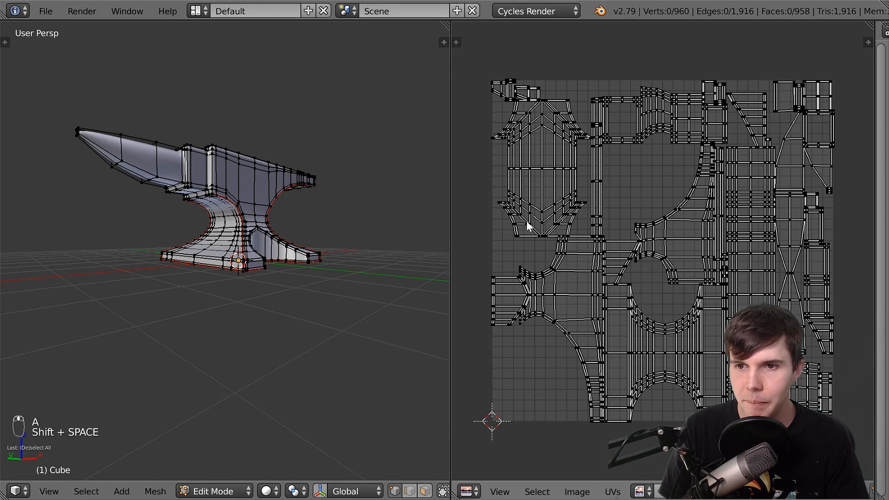
{"action": "scroll", "coordinate": [319, 222], "scroll_direction": "up", "scroll_amount": 5}
{"action": "middle_click_drag", "start_coordinate": [306, 218], "coordinate": [321, 227]}
{"action": "key", "text": "a"}
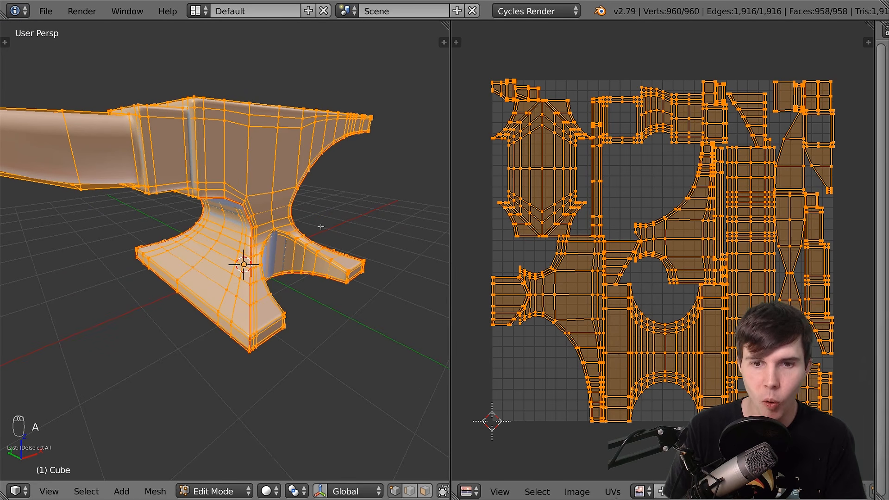
{"action": "key", "text": "u"}
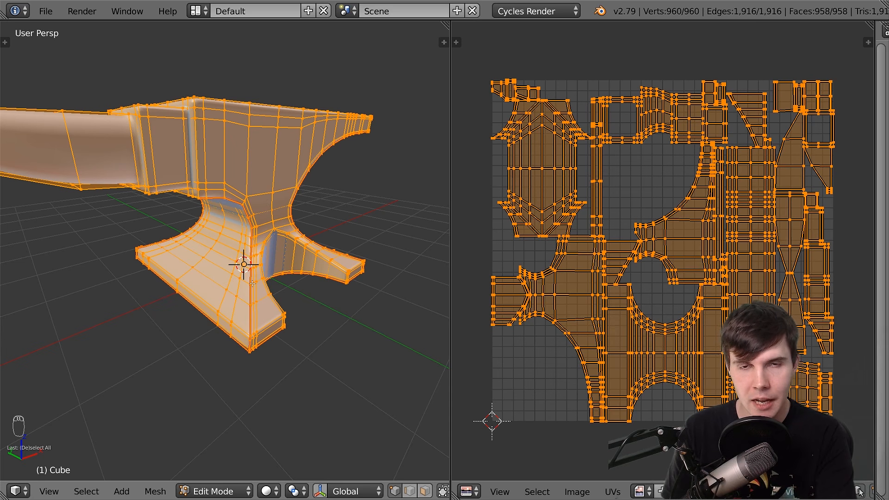
{"action": "key", "text": "u"}
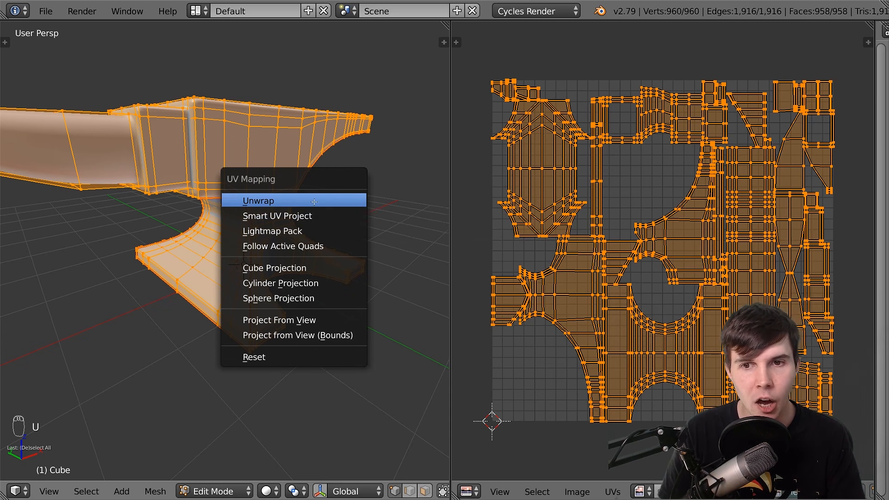
{"action": "left_click", "coordinate": [314, 201]}
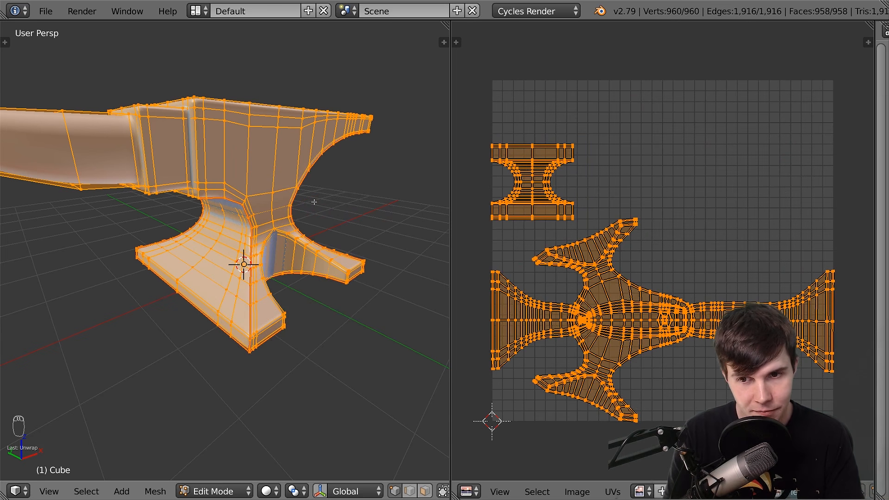
Examine the unwrapped UV layout up close and compare its islands with the anvil mesh, both selected and deselected
{"action": "key", "text": "a"}
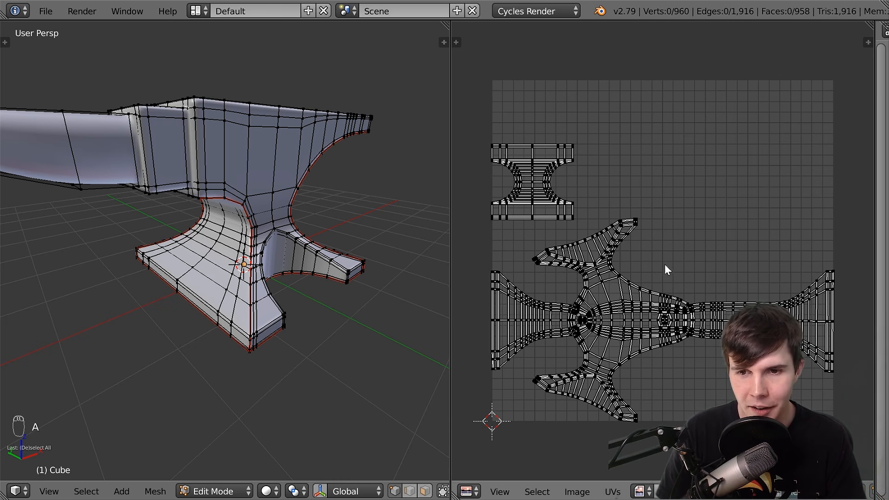
{"action": "middle_click_drag", "start_coordinate": [671, 256], "coordinate": [690, 237]}
{"action": "scroll", "coordinate": [691, 239], "scroll_direction": "up", "scroll_amount": 2}
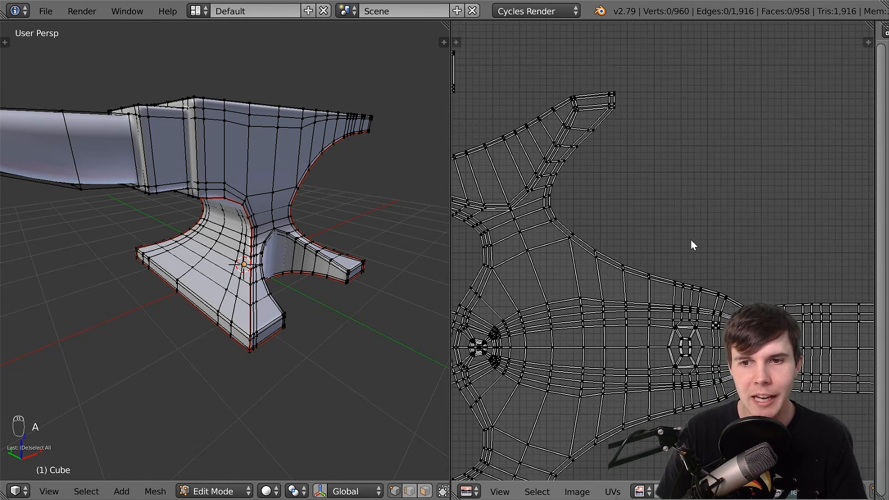
{"action": "scroll", "coordinate": [691, 240], "scroll_direction": "down", "scroll_amount": 1}
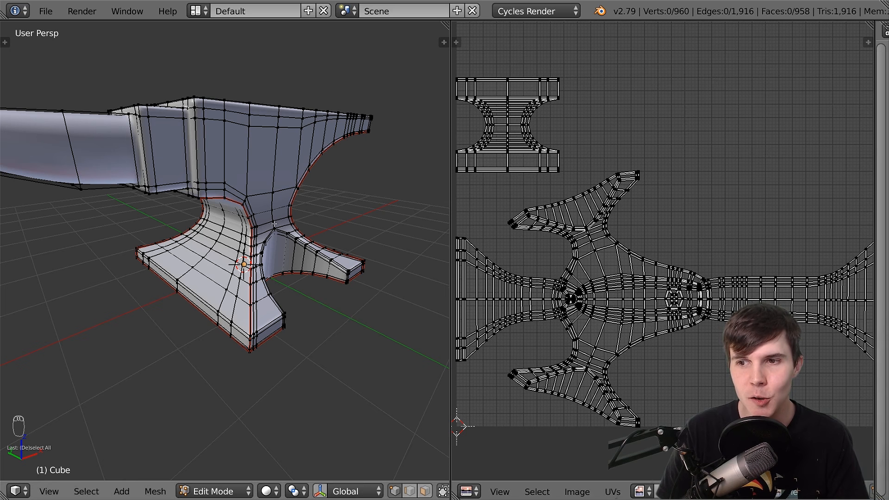
{"action": "key", "text": "a"}
{"action": "key", "text": "a"}
{"action": "key", "text": "a"}
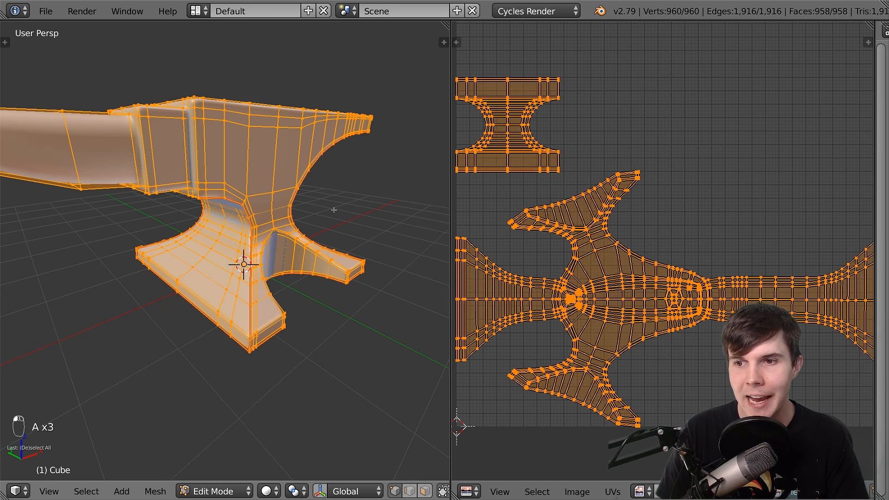
{"action": "key", "text": "g"}
{"action": "right_click", "coordinate": [377, 166]}
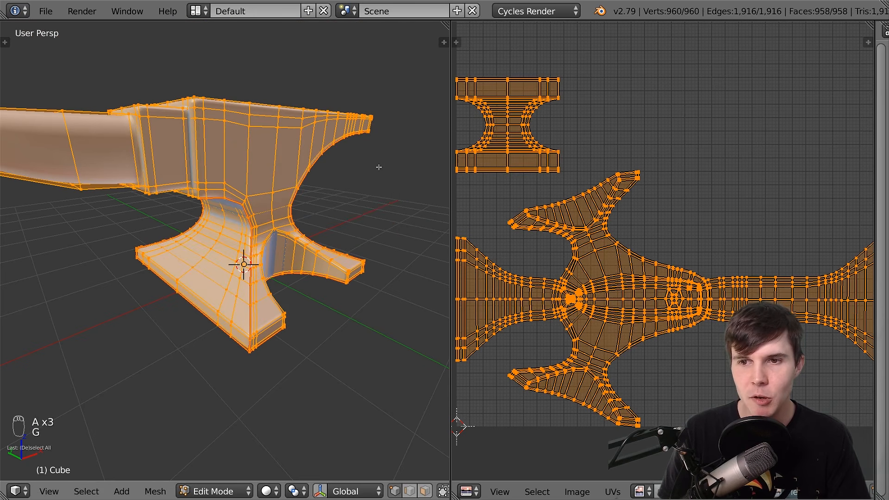
{"action": "key", "text": "a"}
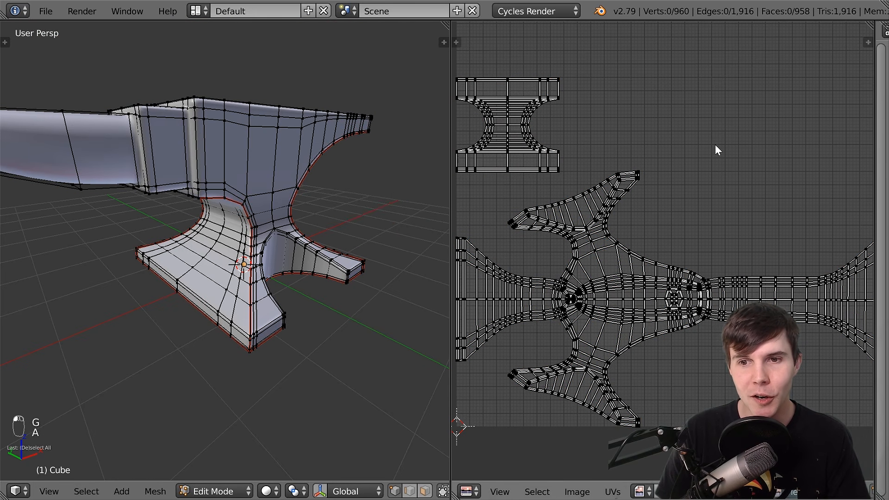
{"action": "key", "text": "a"}
{"action": "key", "text": "a"}
{"action": "key", "text": "a"}
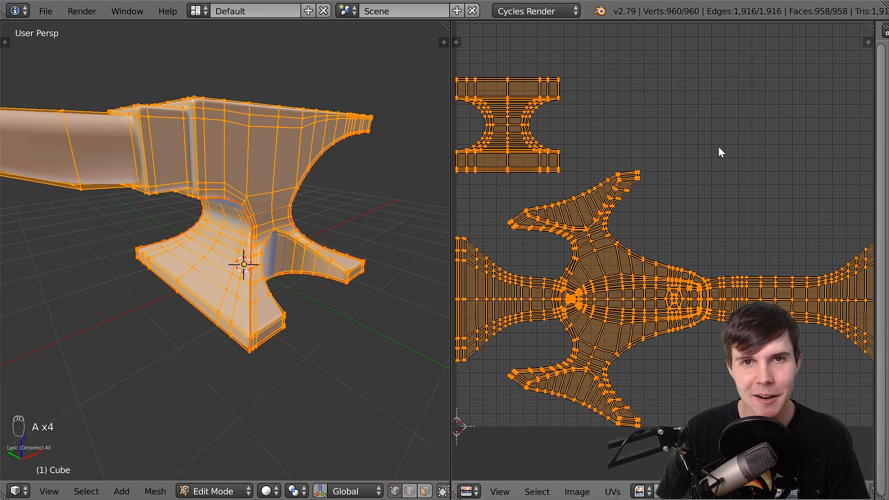
{"action": "key", "text": "a"}
{"action": "key", "text": "a"}
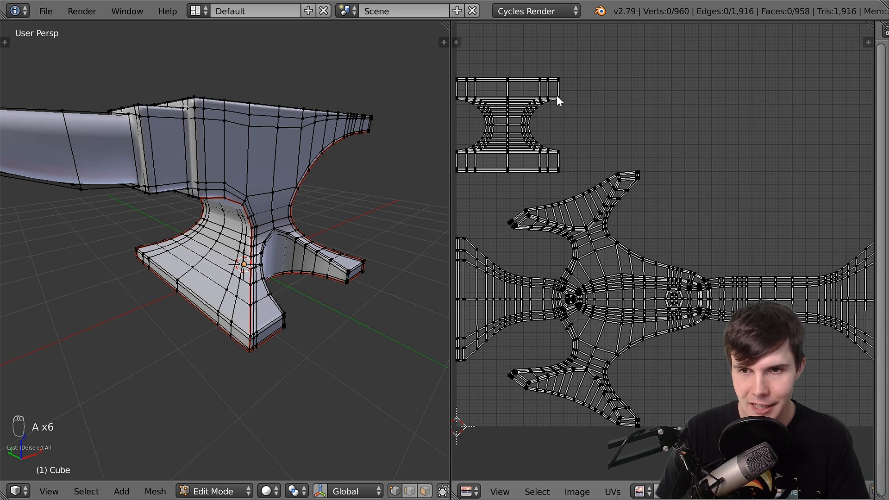
Turn off selection syncing between the UV editor and the mesh, select the entire mesh and clear the UV selection
{"action": "right_click", "coordinate": [557, 96]}
{"action": "scroll", "coordinate": [555, 492], "scroll_direction": "down", "scroll_amount": 5}
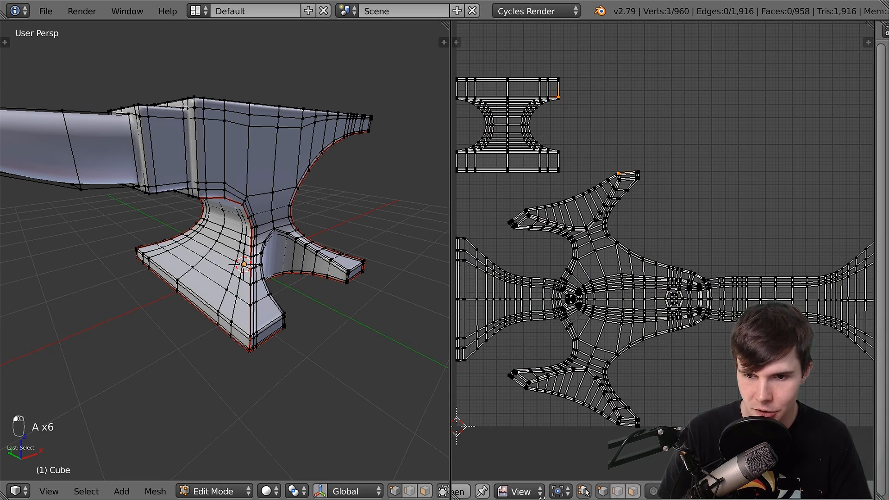
{"action": "left_click", "coordinate": [573, 492]}
{"action": "key", "text": "a"}
{"action": "key", "text": "a"}
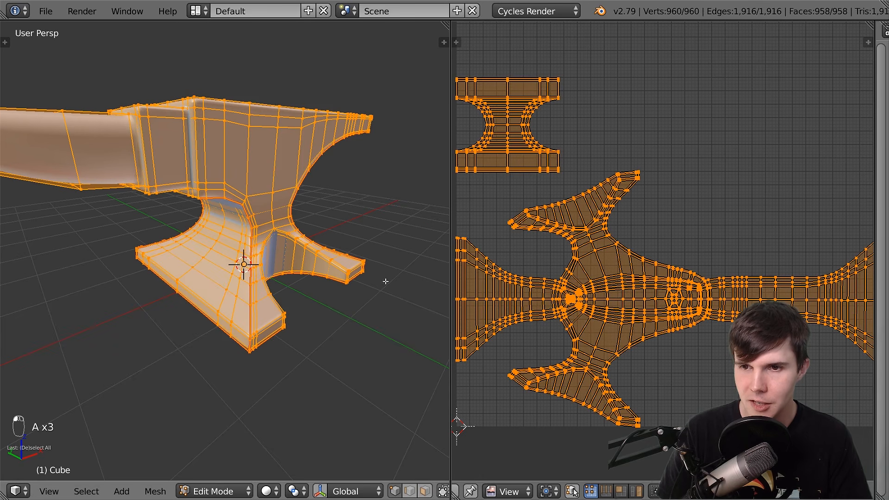
{"action": "key", "text": "a"}
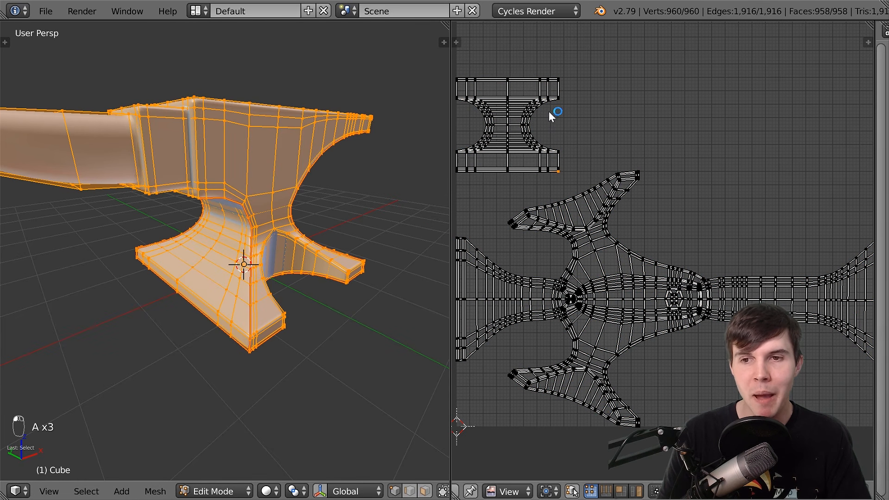
Select the linked hourglass-shaped base island in the UV layout, followed by the large island of the anvil's body
{"action": "key", "text": "l"}
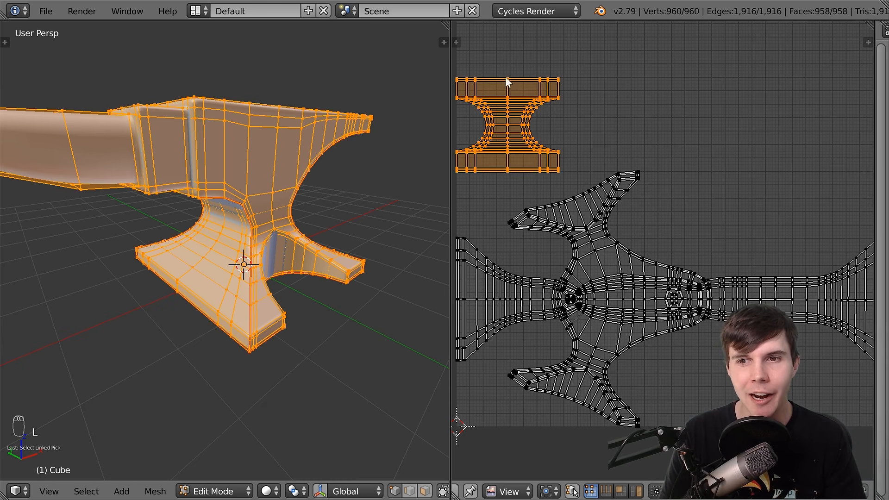
{"action": "key", "text": "l"}
{"action": "key", "text": "l"}
{"action": "key", "text": "l"}
{"action": "key", "text": "l"}
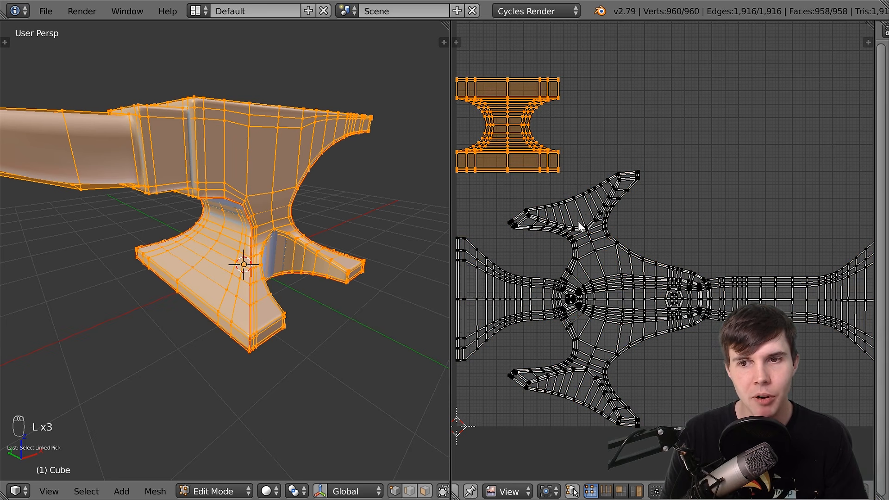
{"action": "key", "text": "l"}
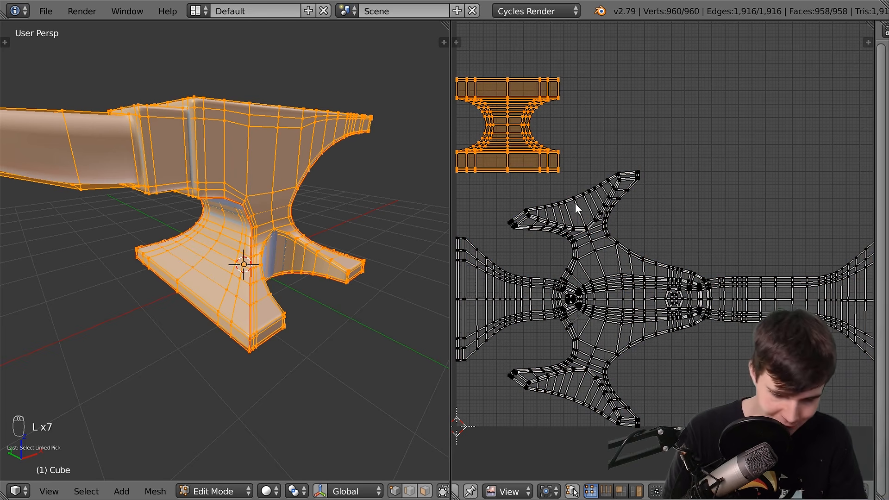
{"action": "key", "text": "l"}
{"action": "key", "text": "l"}
{"action": "key", "text": "l"}
{"action": "key", "text": "l"}
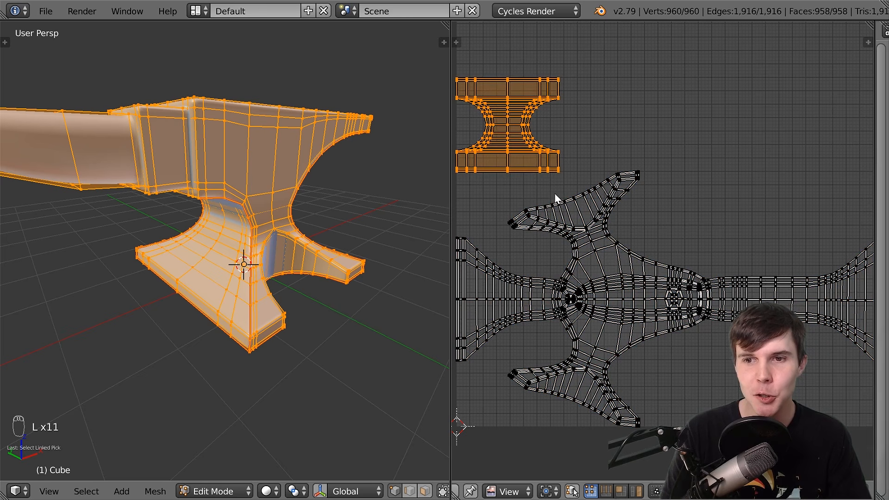
{"action": "key", "text": "l"}
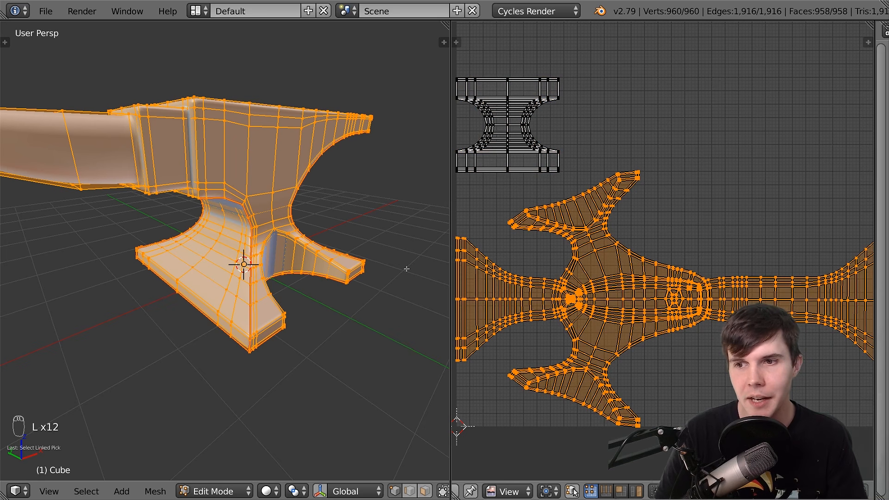
Inspect the seam loop around the underside of the anvil's base by selecting it, and deselect the mesh
{"action": "middle_click_drag", "start_coordinate": [287, 283], "coordinate": [222, 222]}
{"action": "key", "text": "a"}
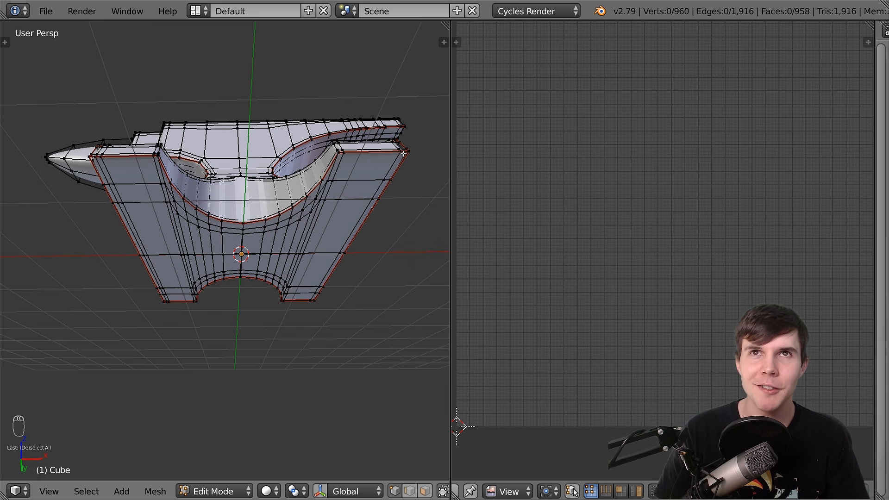
{"action": "middle_click_drag", "start_coordinate": [357, 197], "coordinate": [300, 213]}
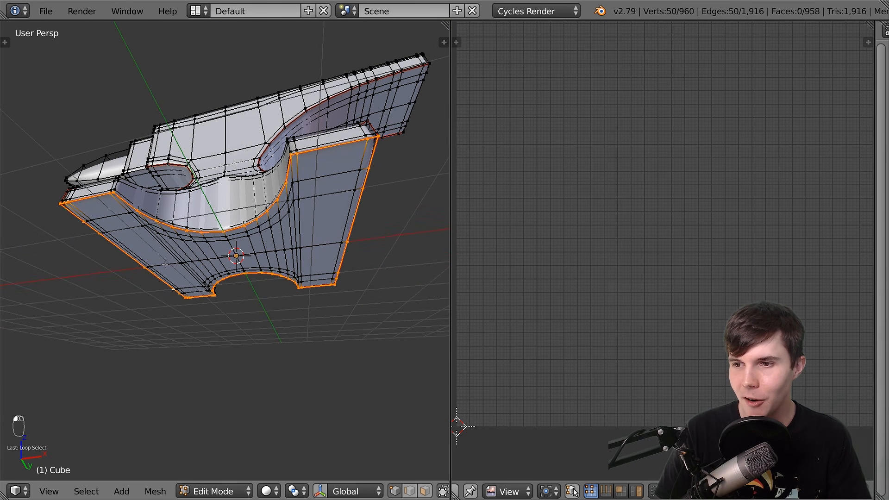
{"action": "middle_click_drag", "start_coordinate": [165, 263], "coordinate": [228, 273]}
{"action": "middle_click_drag", "start_coordinate": [291, 275], "coordinate": [243, 270]}
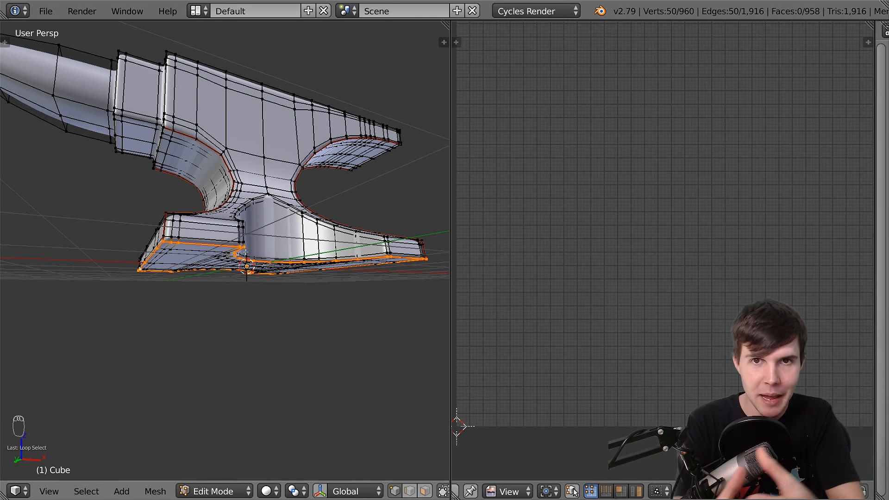
{"action": "key", "text": "a"}
Clear the seam from one short edge near the corner of the horn-side foot's bottom outline
{"action": "middle_click_drag", "start_coordinate": [245, 242], "coordinate": [253, 202]}
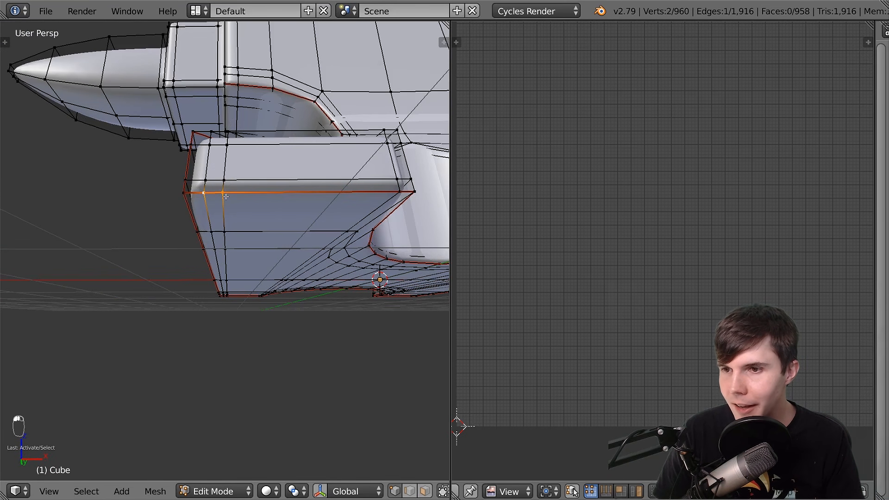
{"action": "key", "text": "ctrl+e"}
{"action": "left_click", "coordinate": [240, 206]}
{"action": "scroll", "coordinate": [240, 209], "scroll_direction": "down", "scroll_amount": 4}
{"action": "key", "text": "a"}
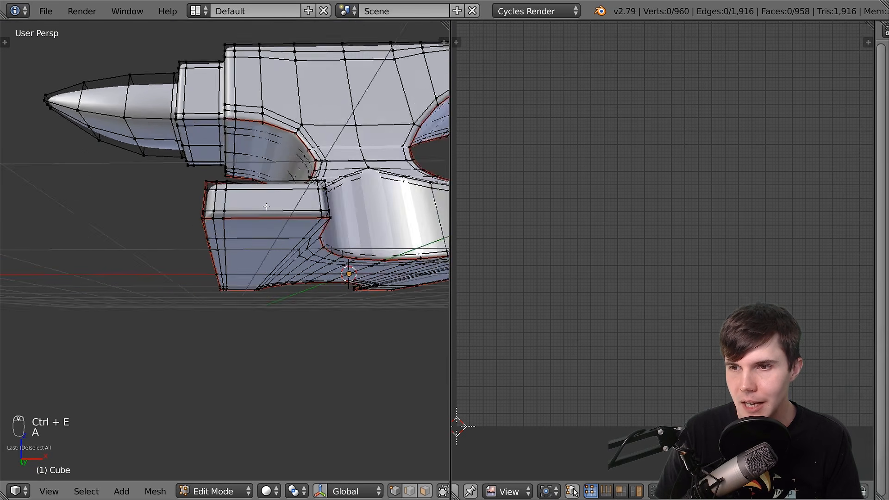
Unwrap the whole mesh with the seam gap in place and examine where the base island meets the body island
{"action": "key", "text": "a"}
{"action": "key", "text": "u"}
{"action": "left_click", "coordinate": [290, 227]}
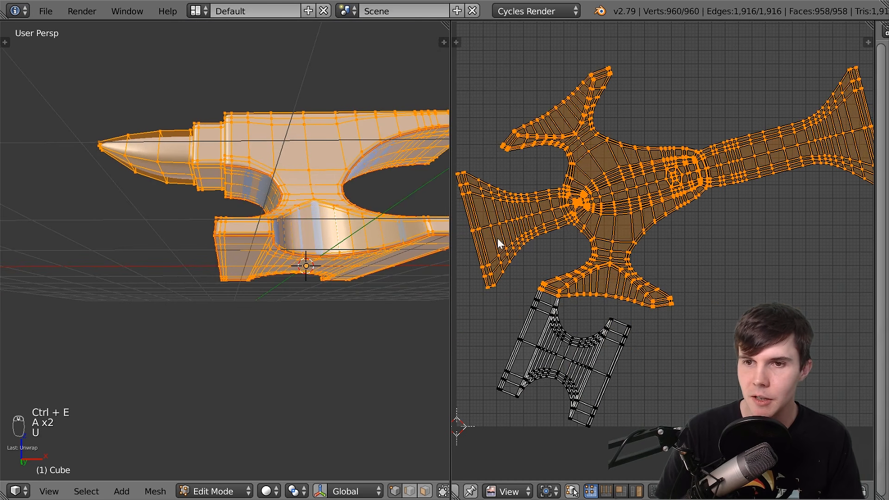
{"action": "key", "text": "a"}
{"action": "scroll", "coordinate": [624, 252], "scroll_direction": "down", "scroll_amount": 1}
{"action": "scroll", "coordinate": [623, 253], "scroll_direction": "up", "scroll_amount": 8}
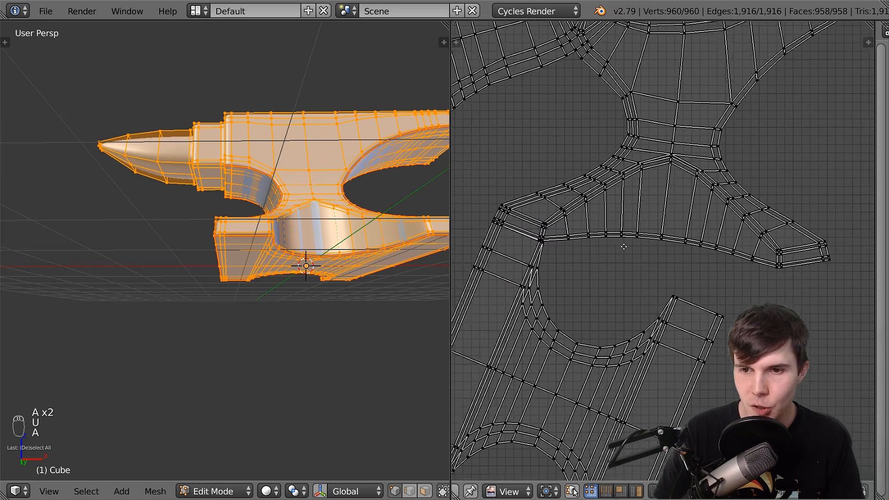
{"action": "scroll", "coordinate": [652, 226], "scroll_direction": "up", "scroll_amount": 4}
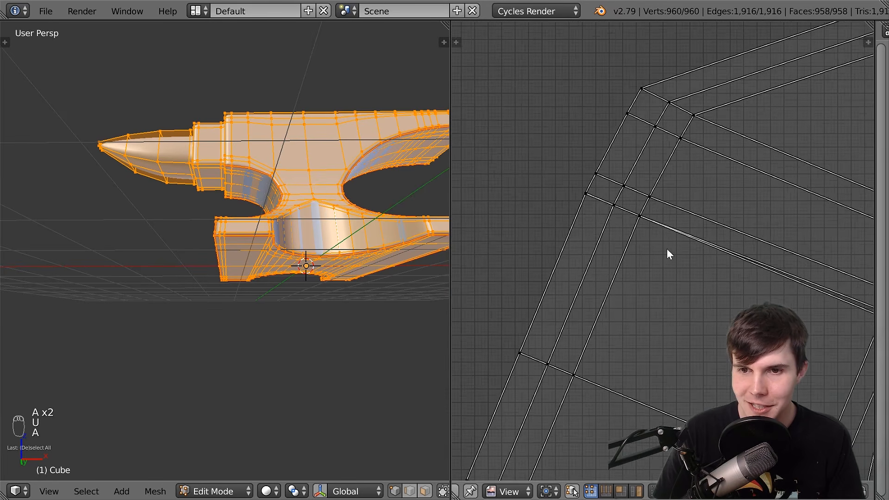
{"action": "scroll", "coordinate": [637, 210], "scroll_direction": "down", "scroll_amount": 10}
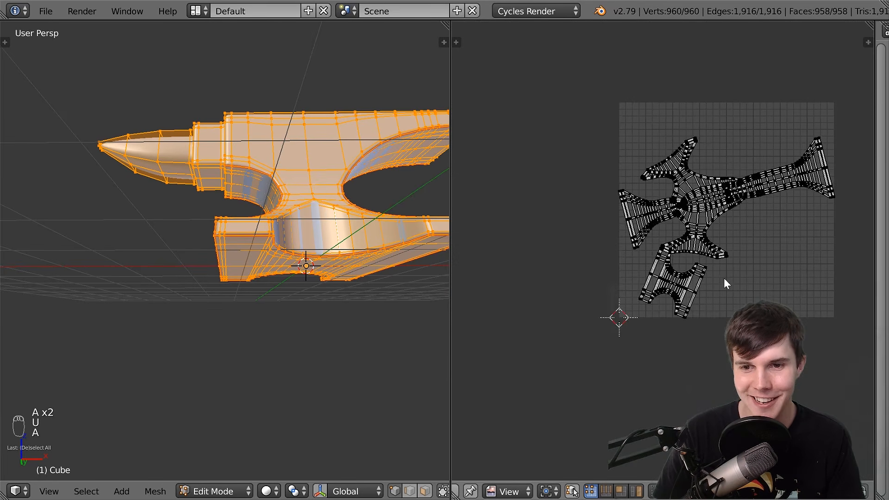
Mark the short edge near the corner of the horn-side foot's bottom outline as a seam again
{"action": "scroll", "coordinate": [277, 213], "scroll_direction": "up", "scroll_amount": 2}
{"action": "scroll", "coordinate": [277, 213], "scroll_direction": "up", "scroll_amount": 1}
{"action": "right_click", "coordinate": [218, 201]}
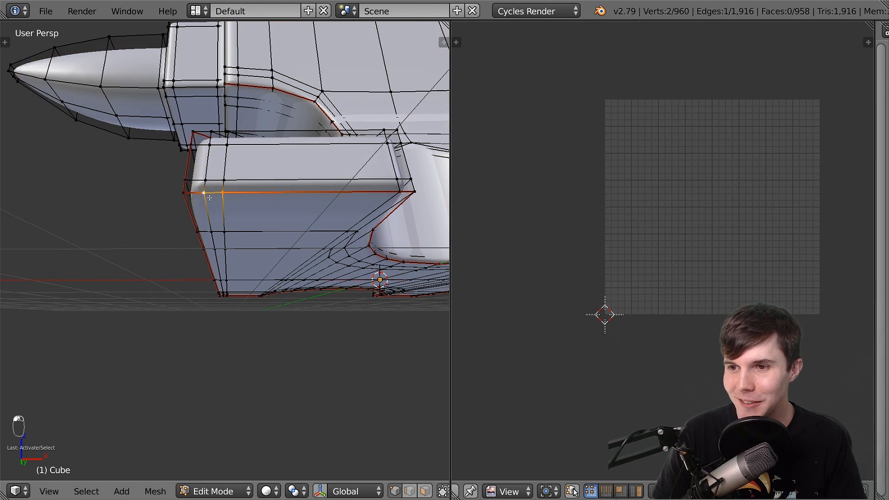
{"action": "key", "text": "ctrl+e"}
{"action": "left_click", "coordinate": [263, 178]}
Select the entire mesh, unwrap it with the closed base seam and check the resulting UV islands
{"action": "key", "text": "a"}
{"action": "key", "text": "a"}
{"action": "key", "text": "a"}
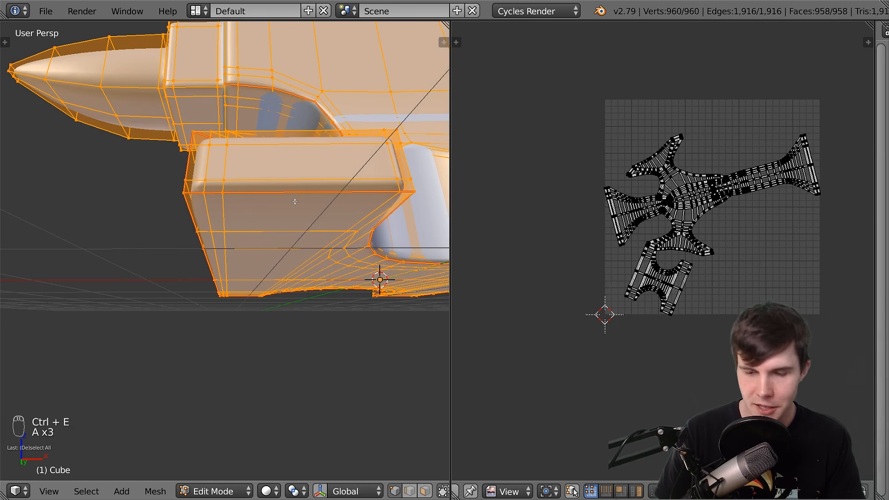
{"action": "key", "text": "u"}
{"action": "left_click", "coordinate": [294, 202]}
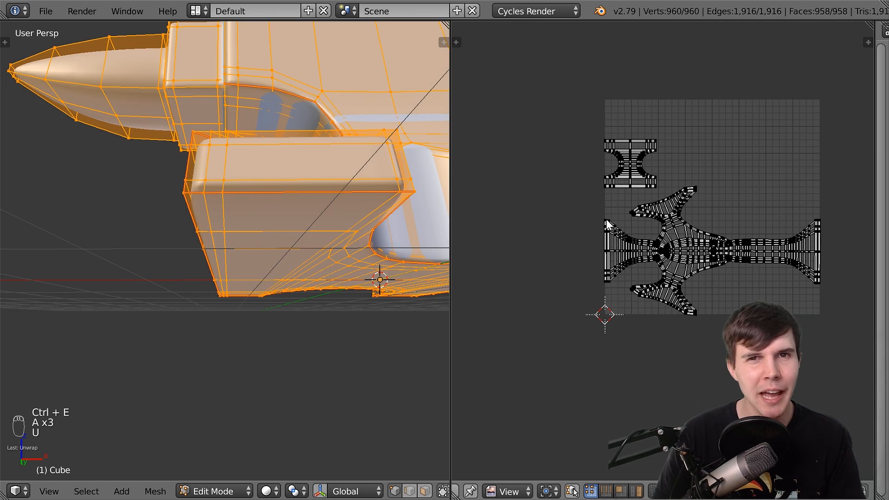
{"action": "scroll", "coordinate": [690, 227], "scroll_direction": "up", "scroll_amount": 4}
{"action": "scroll", "coordinate": [738, 229], "scroll_direction": "down", "scroll_amount": 2}
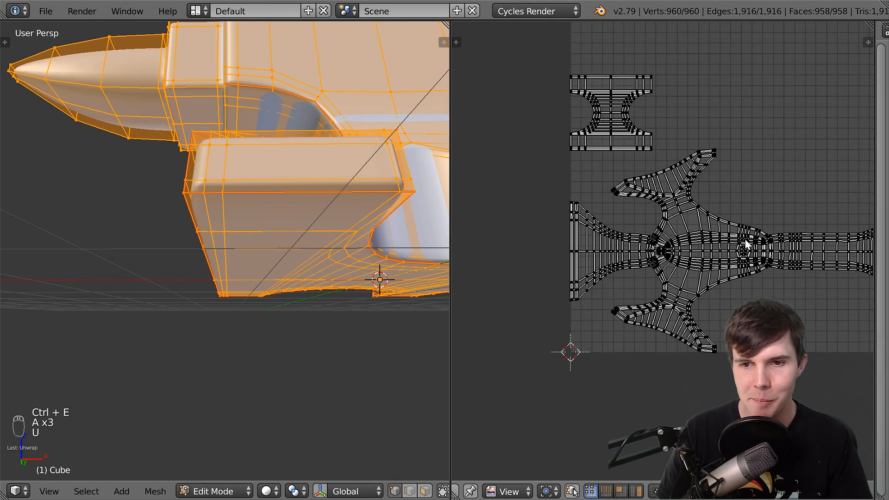
{"action": "scroll", "coordinate": [747, 244], "scroll_direction": "down", "scroll_amount": 1}
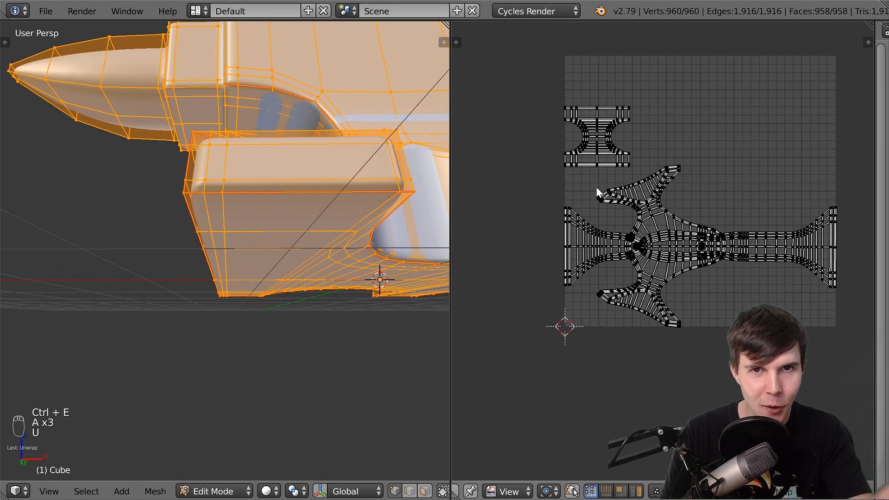
Mark the vertical corner edge of the anvil body, beside the block behind the horn, as a seam
{"action": "middle_click_drag", "start_coordinate": [349, 262], "coordinate": [313, 252]}
{"action": "key", "text": "a"}
{"action": "key", "text": "a"}
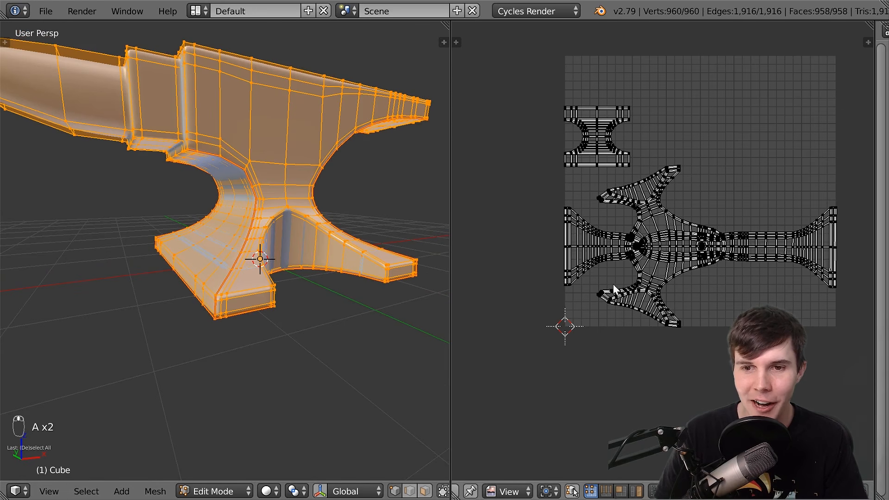
{"action": "scroll", "coordinate": [615, 285], "scroll_direction": "up", "scroll_amount": 3}
{"action": "scroll", "coordinate": [615, 284], "scroll_direction": "down", "scroll_amount": 2}
{"action": "mouse_move", "coordinate": [354, 221]}
{"action": "middle_mouse_down"}
{"action": "mouse_move", "coordinate": [320, 219]}
{"action": "mouse_move", "coordinate": [357, 218]}
{"action": "middle_mouse_up"}
{"action": "middle_click_drag", "start_coordinate": [261, 171], "coordinate": [297, 220], "text": "shift"}
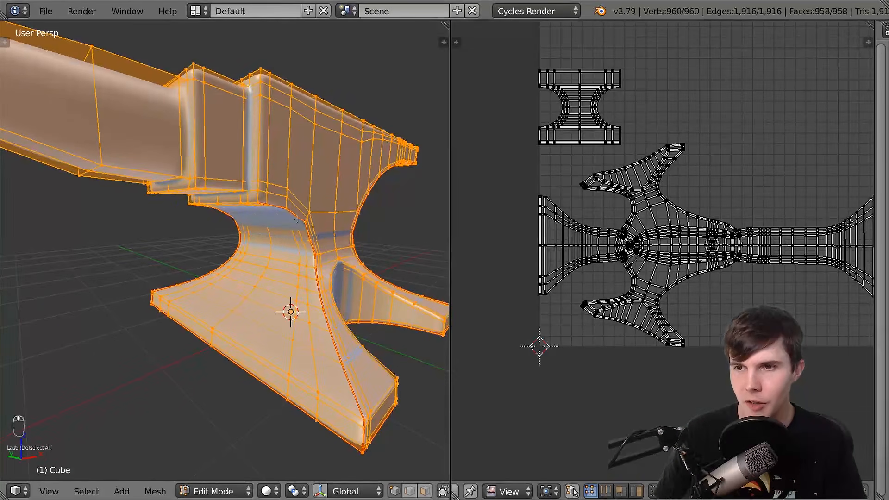
{"action": "right_click", "coordinate": [260, 133]}
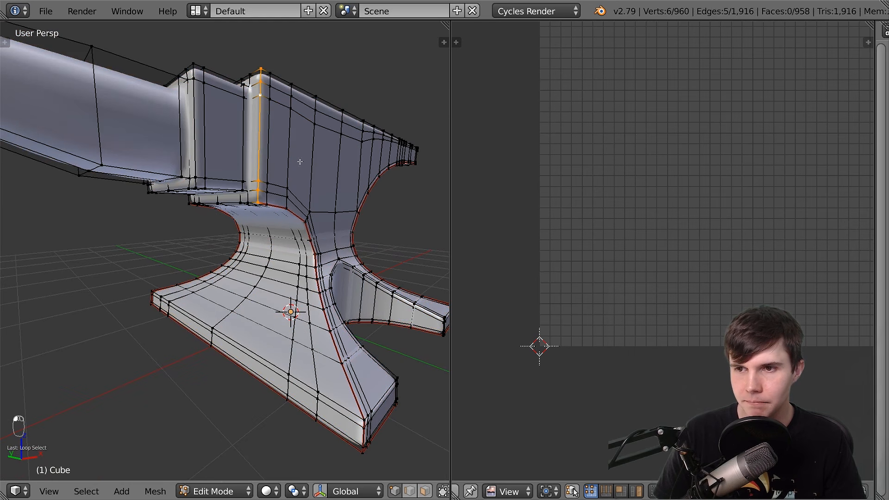
{"action": "middle_click_drag", "start_coordinate": [300, 161], "coordinate": [276, 182]}
{"action": "scroll", "coordinate": [275, 118], "scroll_direction": "up", "scroll_amount": 1}
{"action": "middle_click_drag", "start_coordinate": [282, 121], "coordinate": [257, 255], "text": "shift"}
{"action": "scroll", "coordinate": [266, 264], "scroll_direction": "up", "scroll_amount": 2}
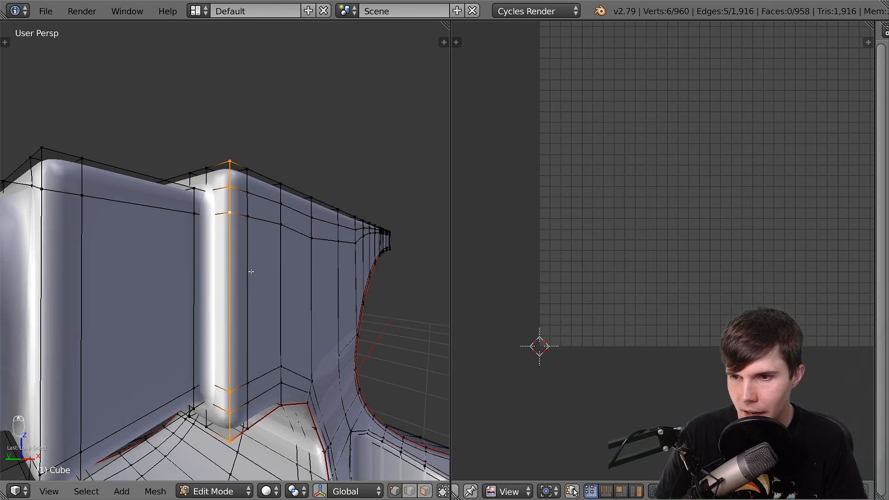
{"action": "scroll", "coordinate": [251, 272], "scroll_direction": "down", "scroll_amount": 5}
{"action": "key", "text": "ctrl+e"}
{"action": "left_click", "coordinate": [287, 188]}
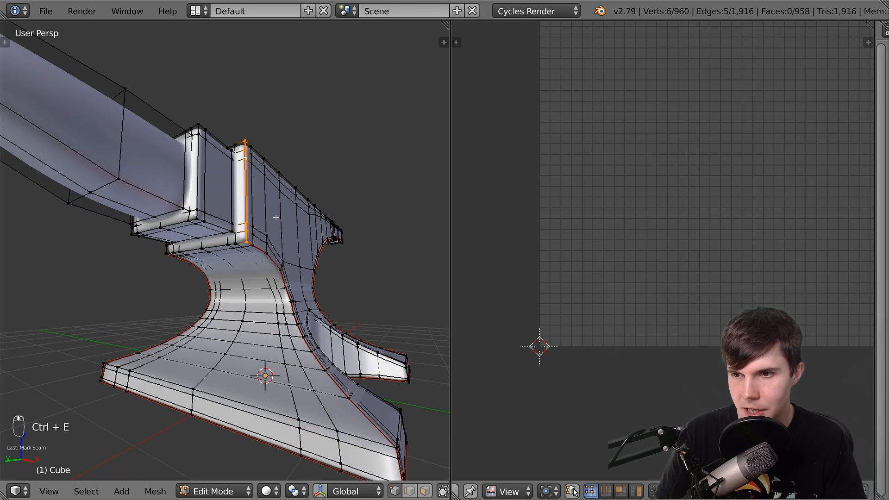
Mark the edge under the body's horn-side end and the vertical corner edge on the opposite side as seams
{"action": "middle_click_drag", "start_coordinate": [276, 217], "coordinate": [222, 228]}
{"action": "key", "text": "ctrl+e"}
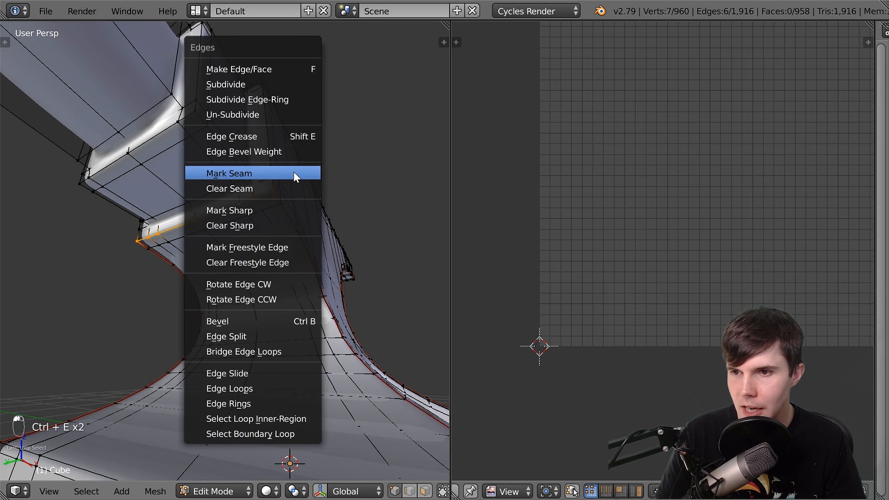
{"action": "left_click", "coordinate": [293, 176]}
{"action": "middle_click_drag", "start_coordinate": [293, 176], "coordinate": [244, 237]}
{"action": "key", "text": "ctrl+e"}
{"action": "left_click", "coordinate": [265, 181]}
Select the entire mesh and unwrap it with the new side and underside seams
{"action": "key", "text": "a"}
{"action": "key", "text": "a"}
{"action": "key", "text": "u"}
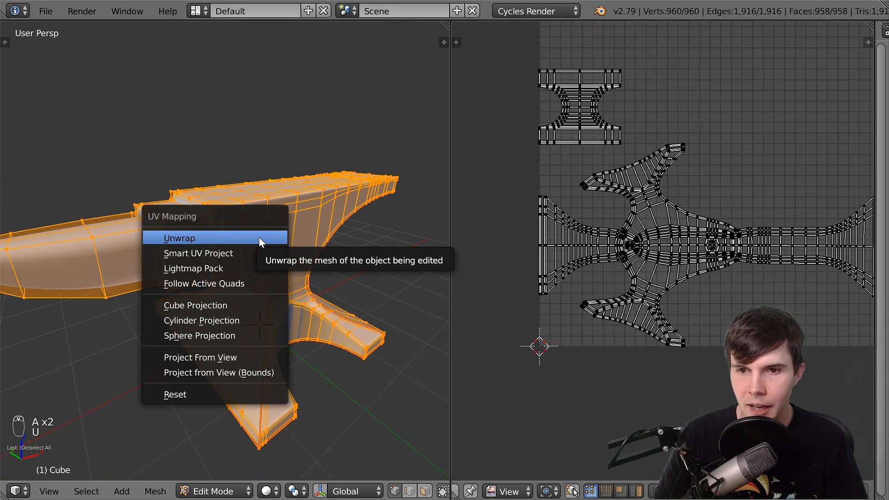
{"action": "left_click", "coordinate": [259, 238]}
{"action": "scroll", "coordinate": [577, 246], "scroll_direction": "down", "scroll_amount": 2}
{"action": "scroll", "coordinate": [578, 250], "scroll_direction": "up", "scroll_amount": 2}
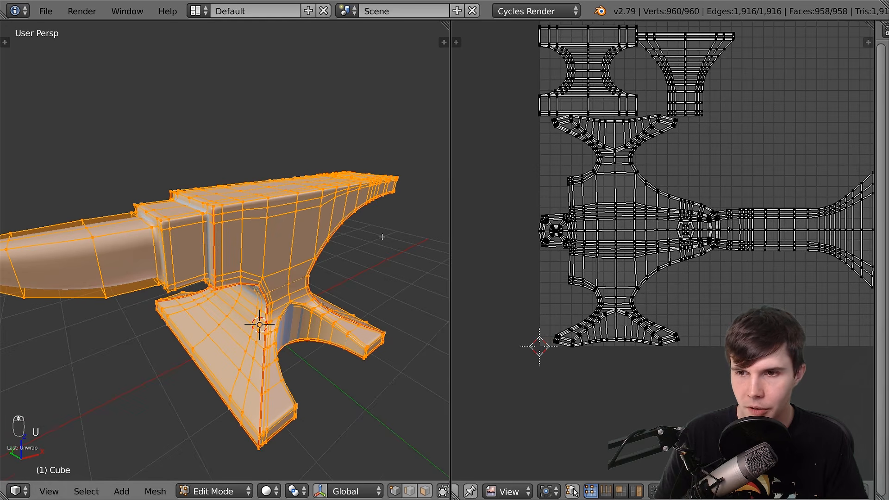
Compare the main body UV island with the anvil mesh and examine the hole areas in its top face
{"action": "middle_click_drag", "start_coordinate": [301, 259], "coordinate": [252, 258]}
{"action": "key", "text": "a"}
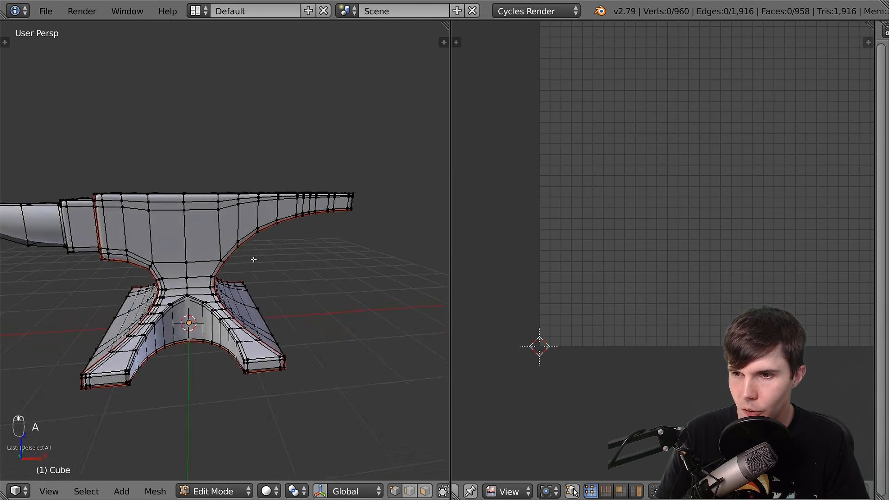
{"action": "key", "text": "a"}
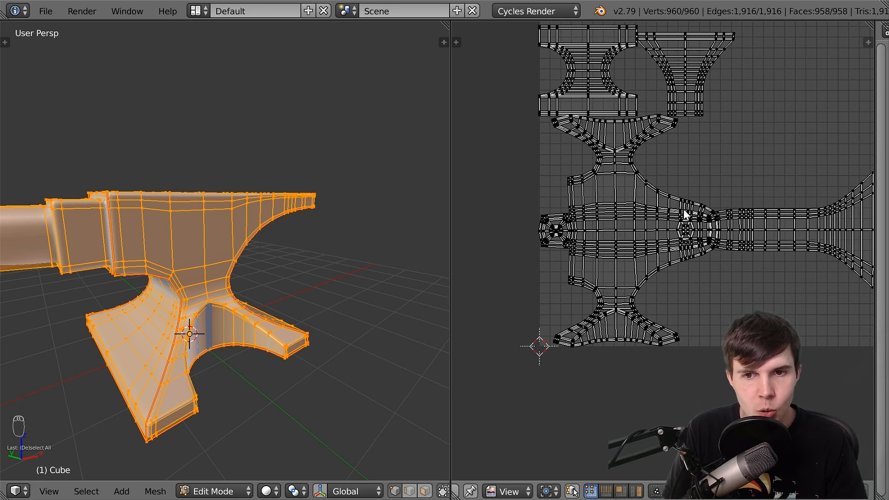
{"action": "scroll", "coordinate": [685, 214], "scroll_direction": "up", "scroll_amount": 1}
{"action": "scroll", "coordinate": [684, 213], "scroll_direction": "up", "scroll_amount": 6}
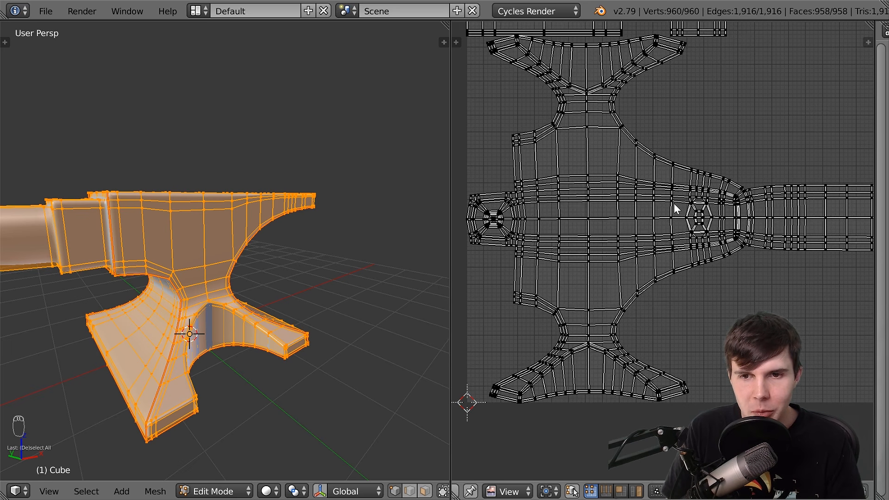
{"action": "middle_click_drag", "start_coordinate": [749, 183], "coordinate": [650, 224]}
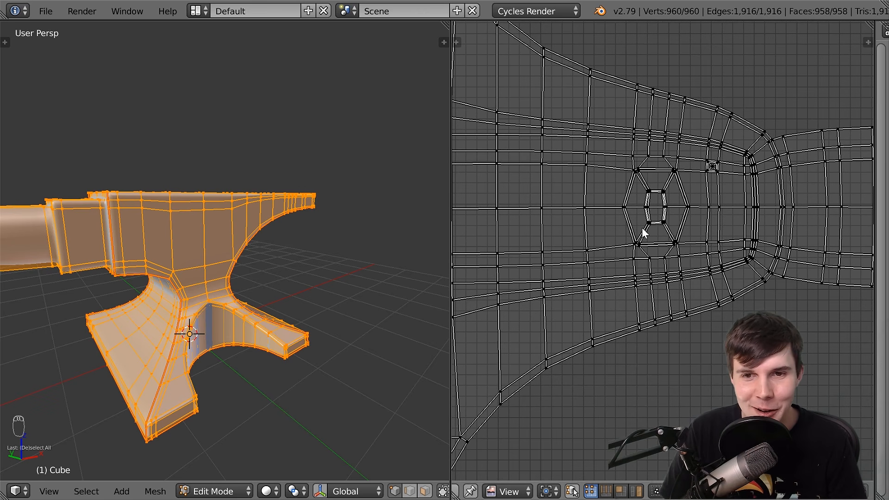
{"action": "scroll", "coordinate": [643, 229], "scroll_direction": "down", "scroll_amount": 7}
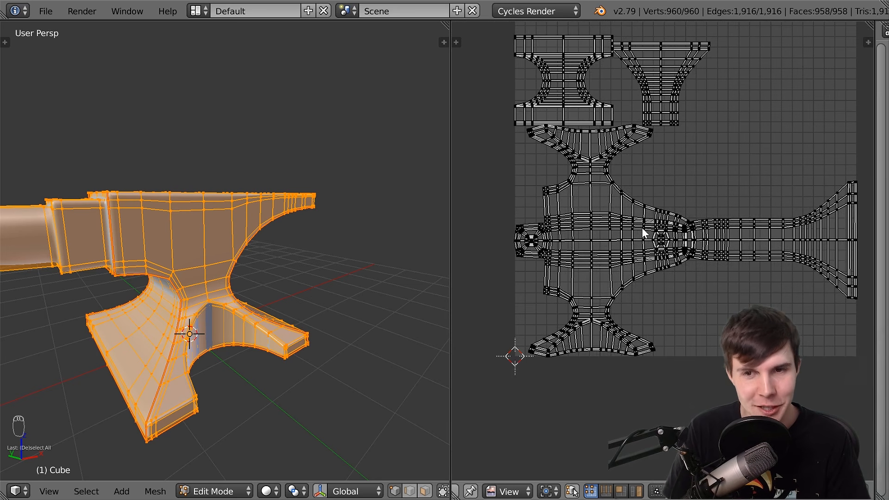
{"action": "middle_click_drag", "start_coordinate": [642, 227], "coordinate": [637, 261]}
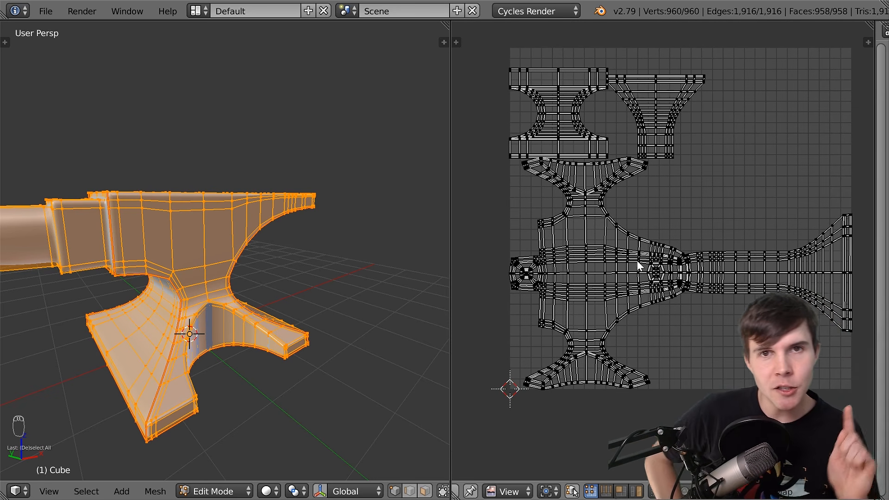
Enable the Stretch display for the UVs and inspect the distortion around the square hole in the body island
{"action": "key", "text": "n"}
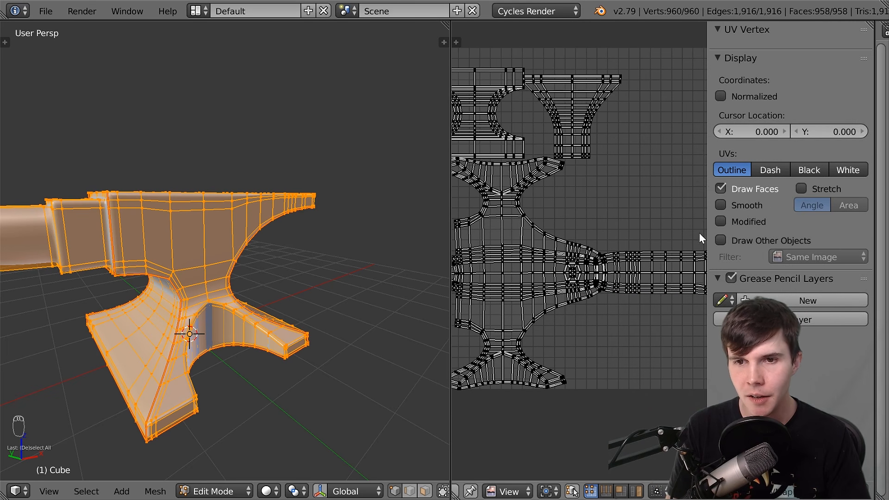
{"action": "left_click", "coordinate": [802, 188]}
{"action": "key", "text": "n"}
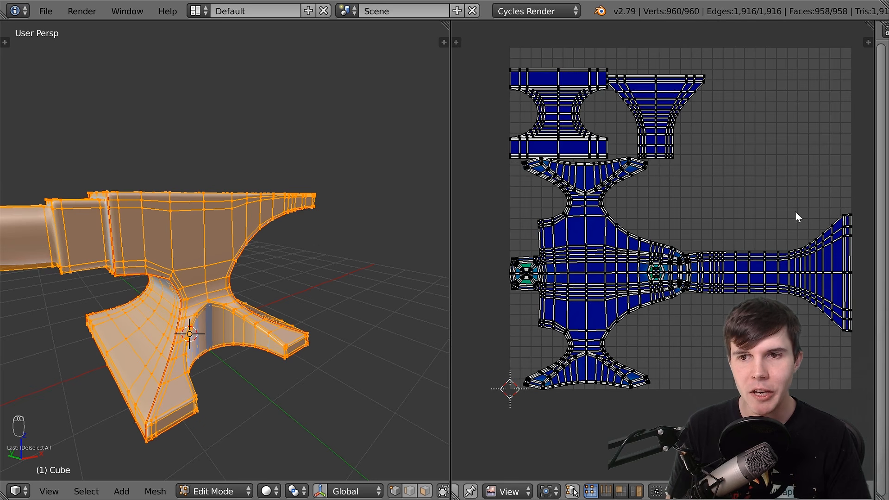
{"action": "scroll", "coordinate": [771, 245], "scroll_direction": "up", "scroll_amount": 4}
{"action": "scroll", "coordinate": [727, 270], "scroll_direction": "down", "scroll_amount": 1}
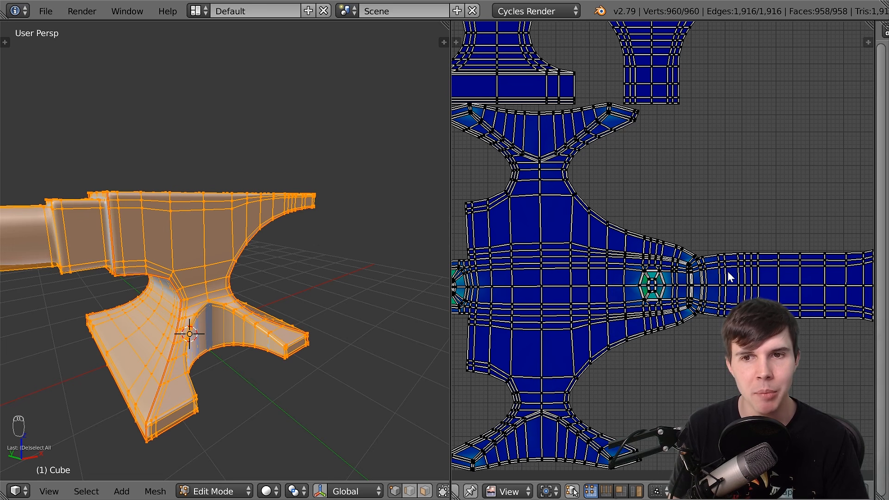
{"action": "scroll", "coordinate": [728, 274], "scroll_direction": "up", "scroll_amount": 1}
{"action": "scroll", "coordinate": [729, 275], "scroll_direction": "up", "scroll_amount": 7}
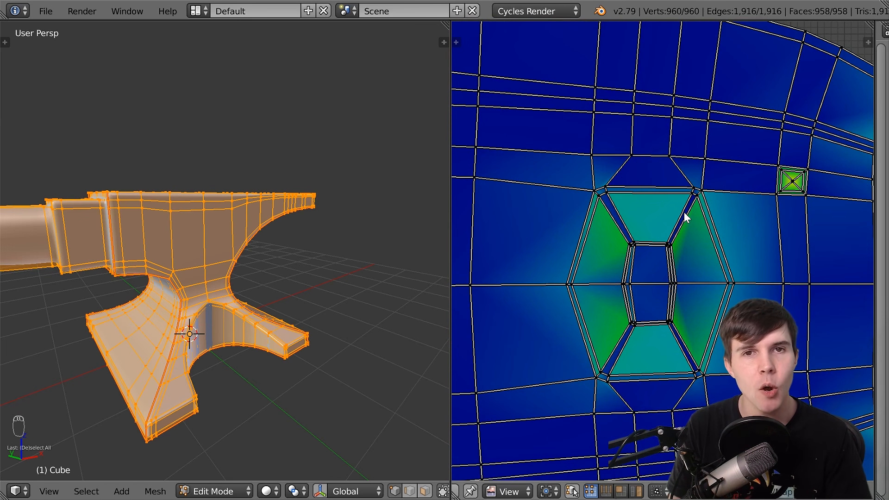
Try moving a corner vertex of the square hole's UVs to test how the stretch colours react
{"action": "right_click", "coordinate": [686, 204]}
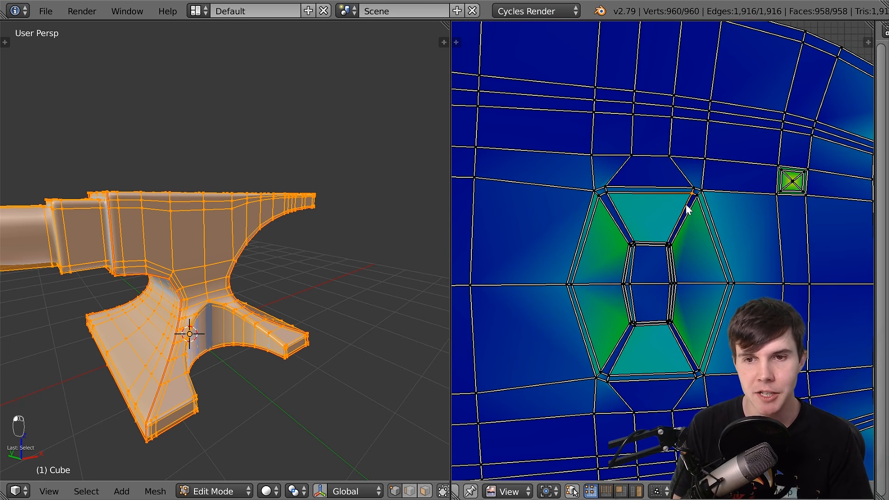
{"action": "key", "text": "g"}
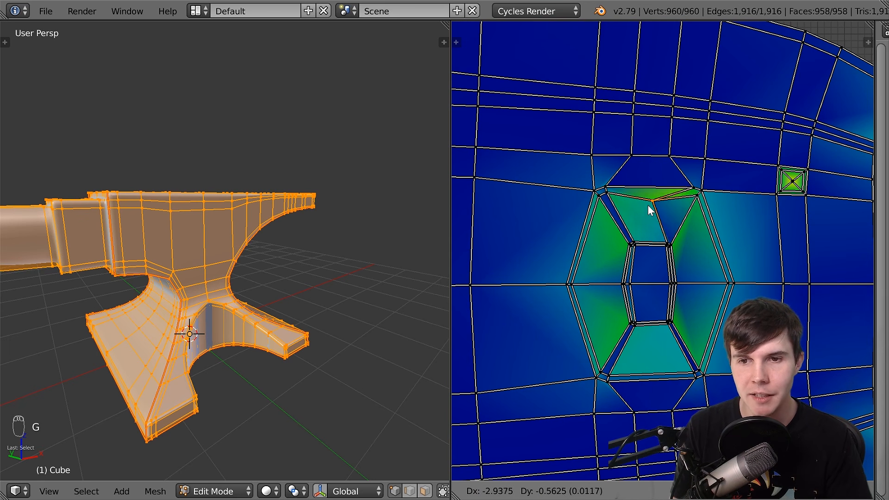
{"action": "left_click", "coordinate": [689, 199]}
{"action": "scroll", "coordinate": [685, 208], "scroll_direction": "down", "scroll_amount": 6}
{"action": "scroll", "coordinate": [685, 224], "scroll_direction": "down", "scroll_amount": 6}
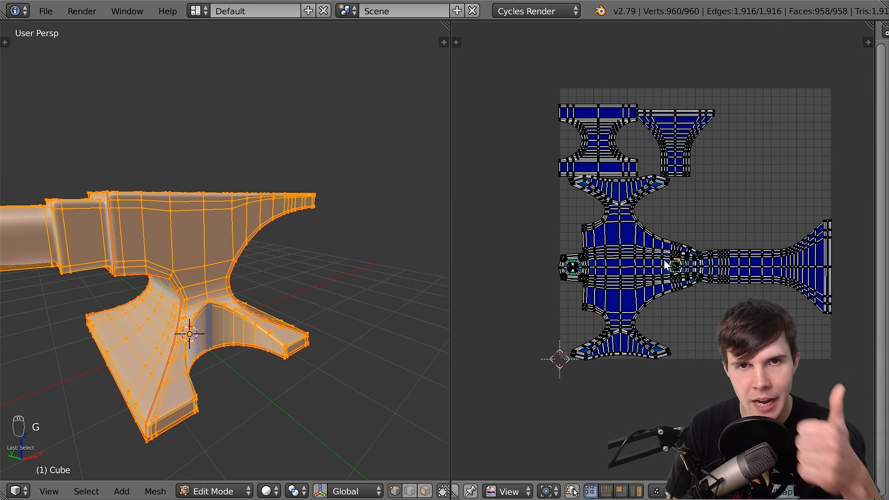
Try pulling a vertex on the body island's curved outer edge far outward to demonstrate UV stretching
{"action": "scroll", "coordinate": [665, 265], "scroll_direction": "up", "scroll_amount": 8}
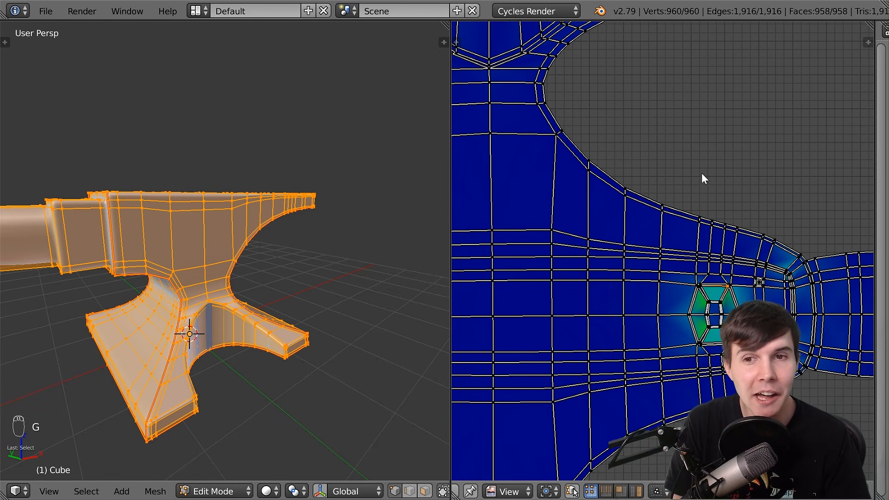
{"action": "middle_click_drag", "start_coordinate": [703, 179], "coordinate": [750, 382]}
{"action": "scroll", "coordinate": [730, 285], "scroll_direction": "up", "scroll_amount": 2}
{"action": "scroll", "coordinate": [730, 286], "scroll_direction": "down", "scroll_amount": 4}
{"action": "middle_click_drag", "start_coordinate": [716, 336], "coordinate": [685, 271]}
{"action": "scroll", "coordinate": [685, 272], "scroll_direction": "up", "scroll_amount": 4}
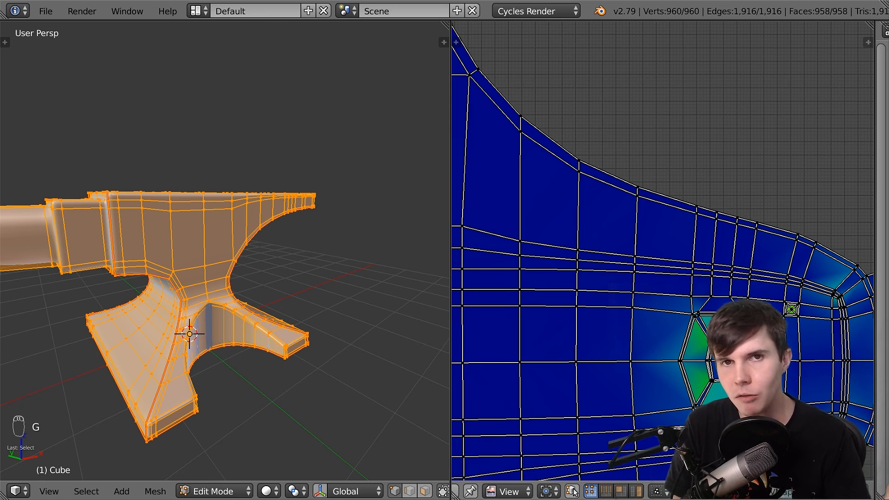
{"action": "scroll", "coordinate": [662, 238], "scroll_direction": "down", "scroll_amount": 3}
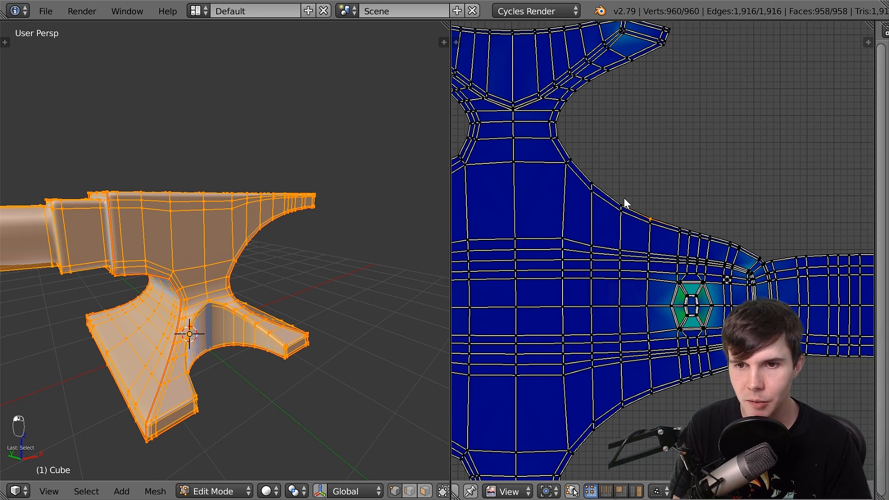
{"action": "key", "text": "g"}
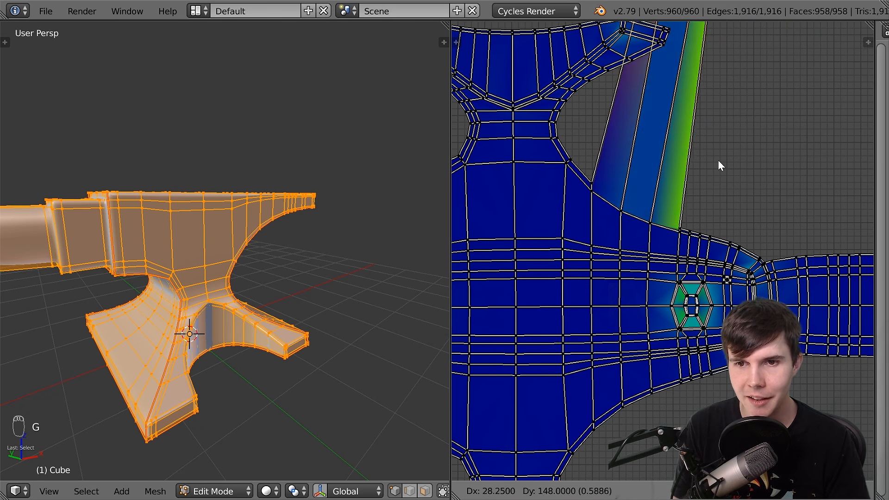
{"action": "right_click", "coordinate": [679, 201]}
{"action": "key", "text": "a"}
{"action": "scroll", "coordinate": [685, 273], "scroll_direction": "down", "scroll_amount": 2}
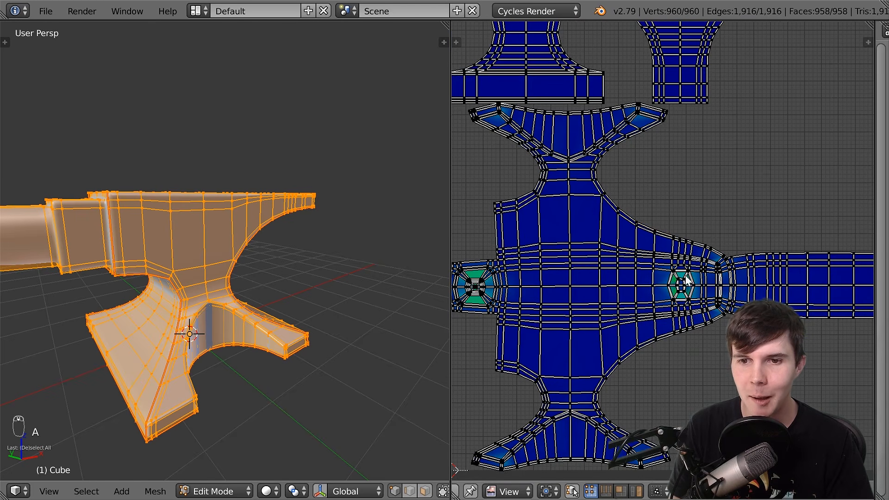
{"action": "scroll", "coordinate": [689, 296], "scroll_direction": "up", "scroll_amount": 4}
{"action": "scroll", "coordinate": [695, 308], "scroll_direction": "down", "scroll_amount": 6}
{"action": "middle_click_drag", "start_coordinate": [616, 318], "coordinate": [660, 286]}
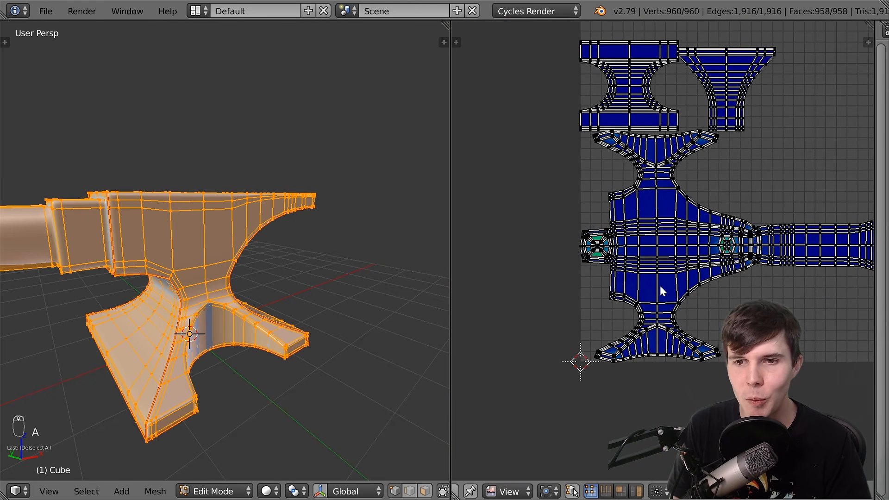
Examine the existing seams around the body's horn-side end from the side, below and above
{"action": "key", "text": "a"}
{"action": "middle_click_drag", "start_coordinate": [136, 241], "coordinate": [212, 252], "text": "shift"}
{"action": "key", "text": "a"}
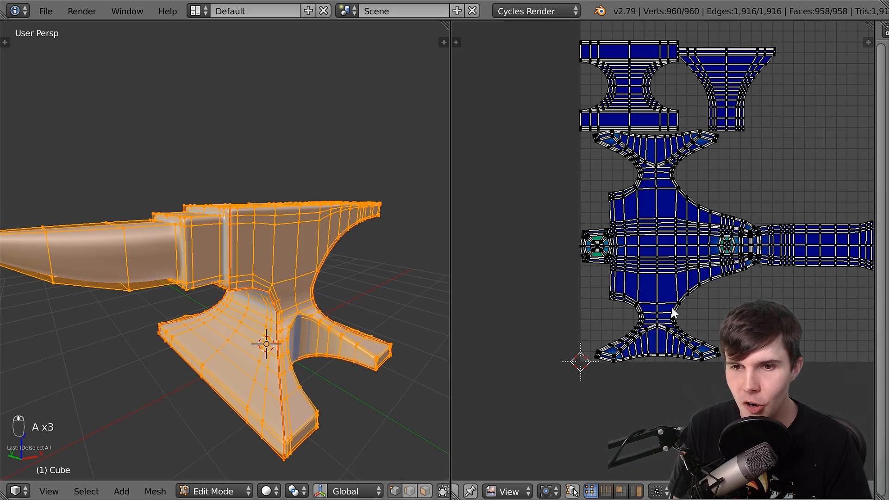
{"action": "scroll", "coordinate": [673, 314], "scroll_direction": "up", "scroll_amount": 3}
{"action": "middle_click_drag", "start_coordinate": [112, 267], "coordinate": [143, 265]}
{"action": "scroll", "coordinate": [108, 266], "scroll_direction": "up", "scroll_amount": 3}
{"action": "middle_click_drag", "start_coordinate": [144, 265], "coordinate": [241, 262], "text": "shift"}
{"action": "right_click", "coordinate": [335, 230]}
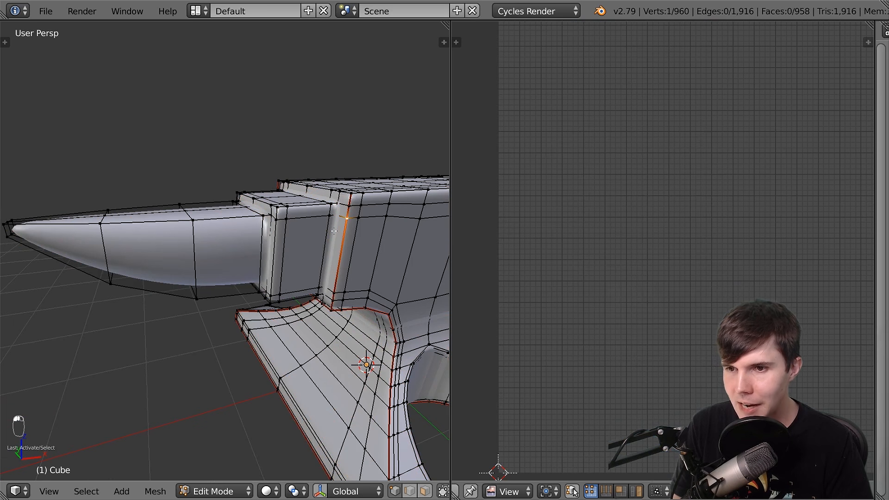
{"action": "middle_click_drag", "start_coordinate": [334, 230], "coordinate": [312, 232]}
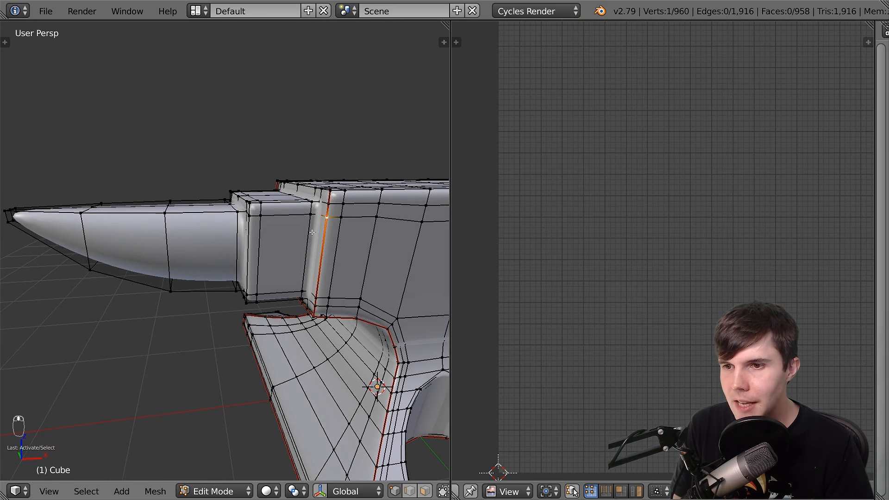
{"action": "middle_click_drag", "start_coordinate": [215, 238], "coordinate": [183, 151]}
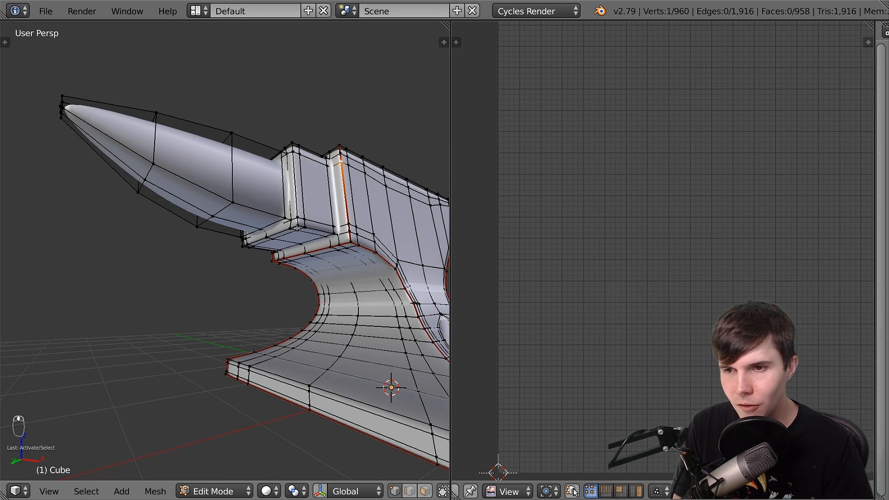
{"action": "middle_click_drag", "start_coordinate": [296, 228], "coordinate": [243, 293]}
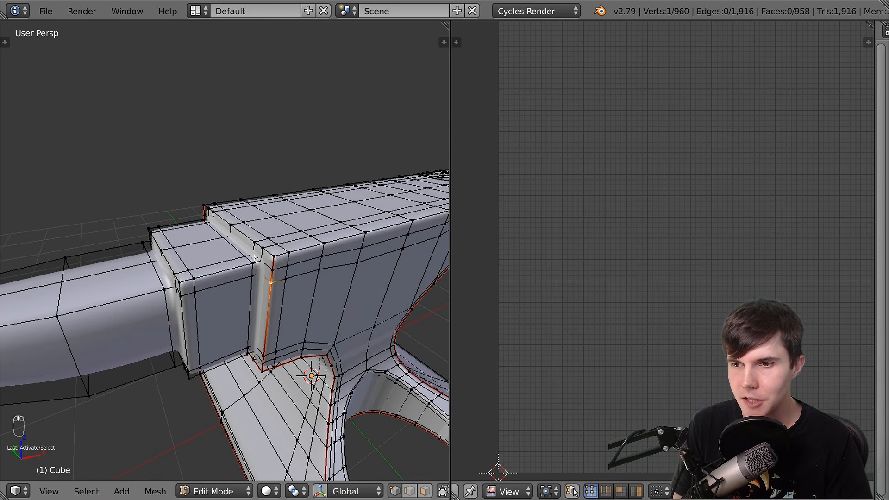
Mark the edge across the top of the body's horn-side end as a seam, closing the loop around the horn section
{"action": "key", "text": "z"}
{"action": "middle_click_drag", "start_coordinate": [254, 258], "coordinate": [199, 248]}
{"action": "key", "text": "z"}
{"action": "key", "text": "ctrl+e"}
{"action": "left_click", "coordinate": [314, 225]}
{"action": "key", "text": "a"}
{"action": "key", "text": "z"}
{"action": "key", "text": "z"}
Select the entire mesh and unwrap it again with the horn section separated from the body
{"action": "scroll", "coordinate": [170, 245], "scroll_direction": "down", "scroll_amount": 4}
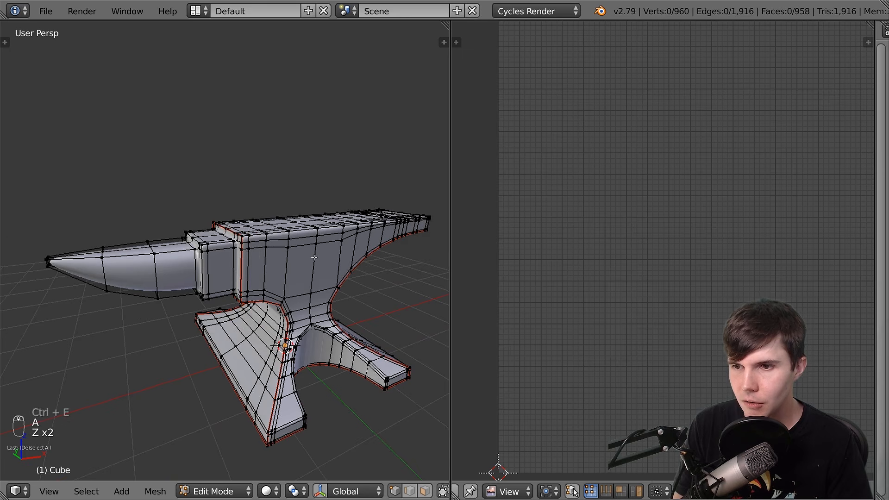
{"action": "key", "text": "a"}
{"action": "scroll", "coordinate": [313, 259], "scroll_direction": "down", "scroll_amount": 2}
{"action": "scroll", "coordinate": [689, 237], "scroll_direction": "down", "scroll_amount": 3}
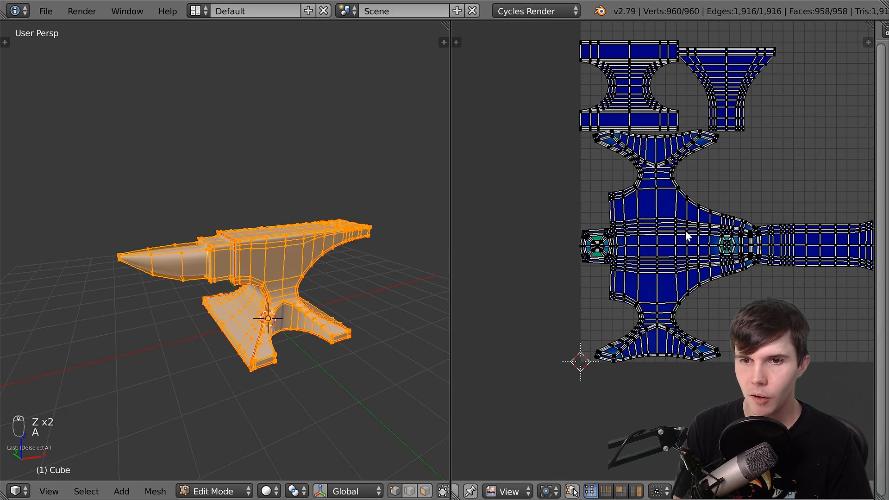
{"action": "key", "text": "u"}
{"action": "left_click", "coordinate": [266, 250]}
{"action": "scroll", "coordinate": [787, 163], "scroll_direction": "down", "scroll_amount": 2}
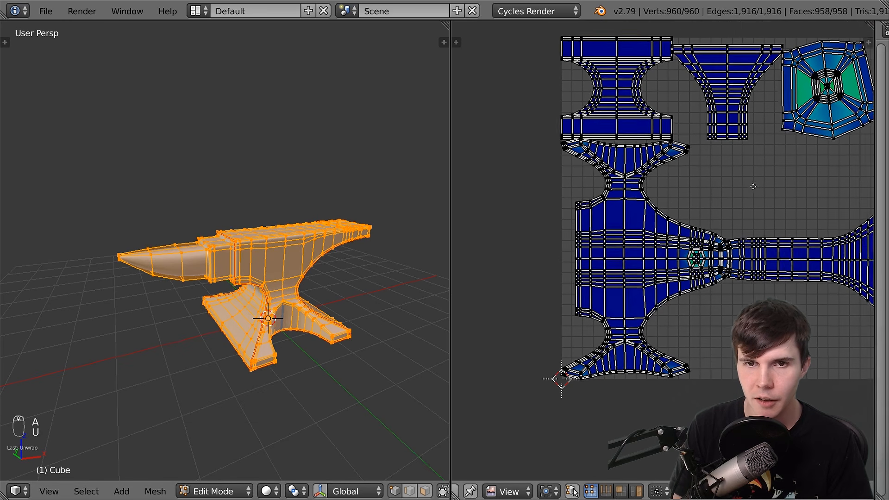
Examine the stretch colours across the new UV islands, from the horn island to the square hole area of the body island
{"action": "scroll", "coordinate": [731, 178], "scroll_direction": "up", "scroll_amount": 1}
{"action": "scroll", "coordinate": [750, 176], "scroll_direction": "down", "scroll_amount": 2}
{"action": "scroll", "coordinate": [783, 158], "scroll_direction": "up", "scroll_amount": 3}
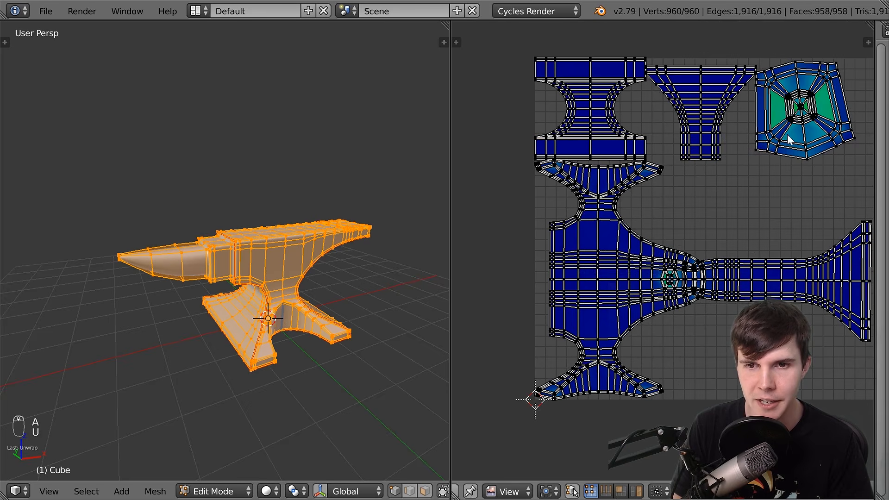
{"action": "scroll", "coordinate": [663, 256], "scroll_direction": "up", "scroll_amount": 2}
{"action": "scroll", "coordinate": [615, 265], "scroll_direction": "down", "scroll_amount": 3}
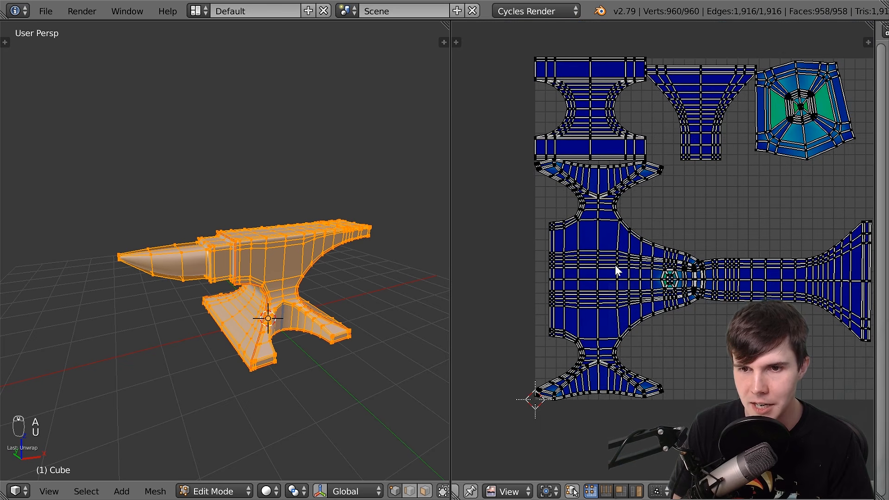
{"action": "scroll", "coordinate": [620, 264], "scroll_direction": "up", "scroll_amount": 6}
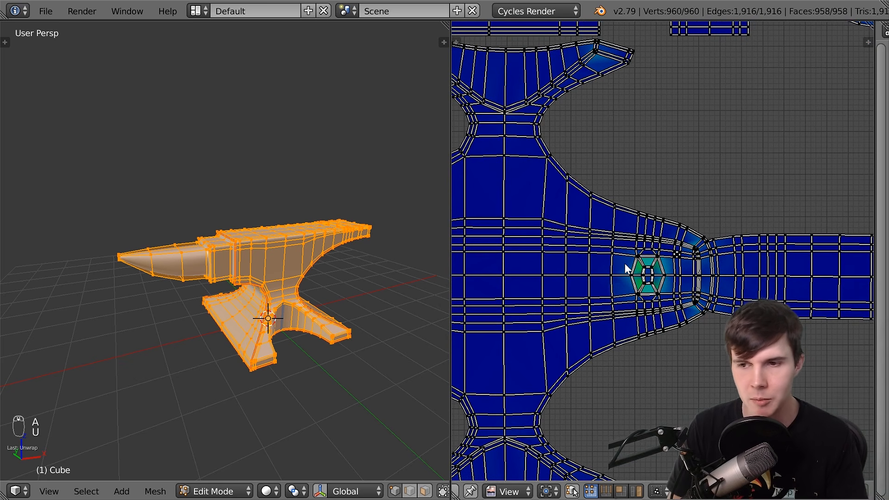
{"action": "scroll", "coordinate": [245, 234], "scroll_direction": "up", "scroll_amount": 5}
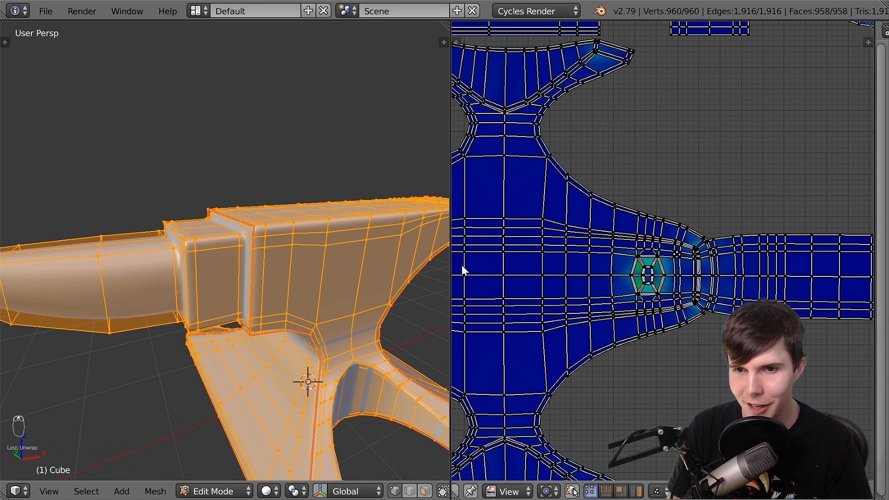
Mark the two vertical corner edges at the anvil's heel end, opposite the horn, as seams
{"action": "middle_click_drag", "start_coordinate": [678, 304], "coordinate": [611, 303]}
{"action": "scroll", "coordinate": [287, 267], "scroll_direction": "down", "scroll_amount": 4}
{"action": "middle_click_drag", "start_coordinate": [287, 267], "coordinate": [229, 250]}
{"action": "key", "text": "a"}
{"action": "middle_click_drag", "start_coordinate": [334, 241], "coordinate": [297, 184]}
{"action": "scroll", "coordinate": [288, 236], "scroll_direction": "up", "scroll_amount": 2}
{"action": "left_click", "coordinate": [239, 229], "text": "alt"}
{"action": "scroll", "coordinate": [297, 254], "scroll_direction": "down", "scroll_amount": 2}
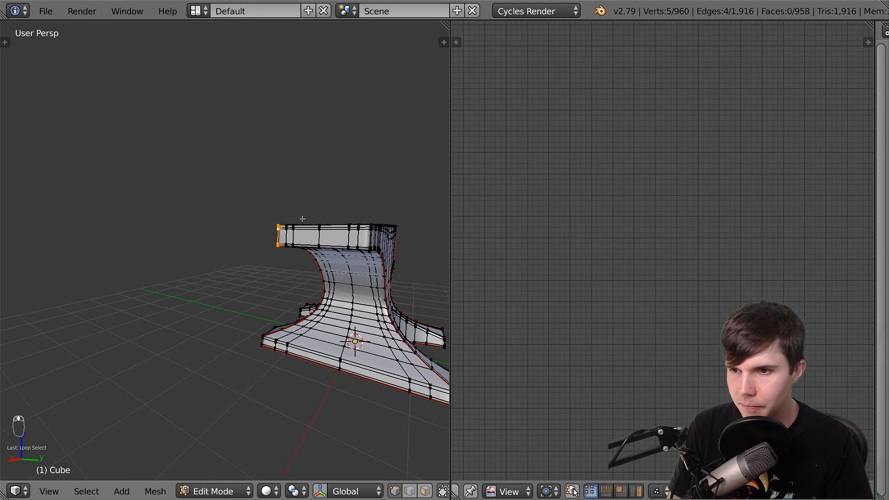
{"action": "scroll", "coordinate": [297, 184], "scroll_direction": "up", "scroll_amount": 5}
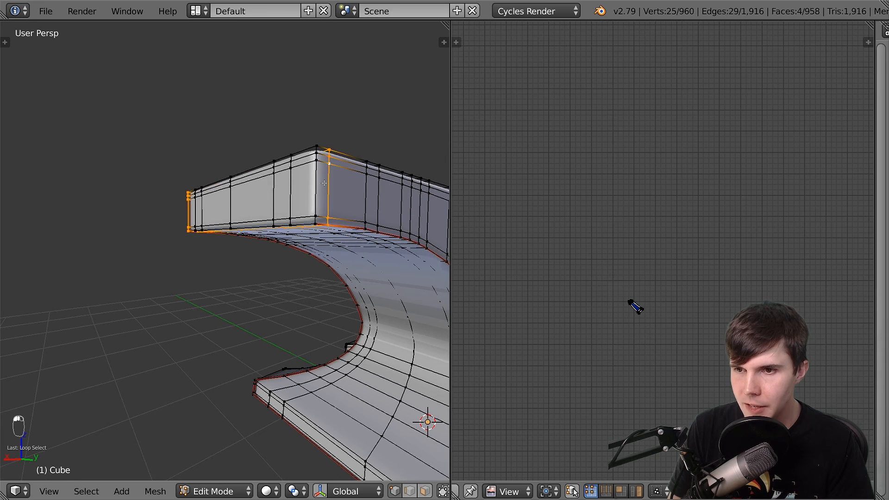
{"action": "key", "text": "ctrl+z"}
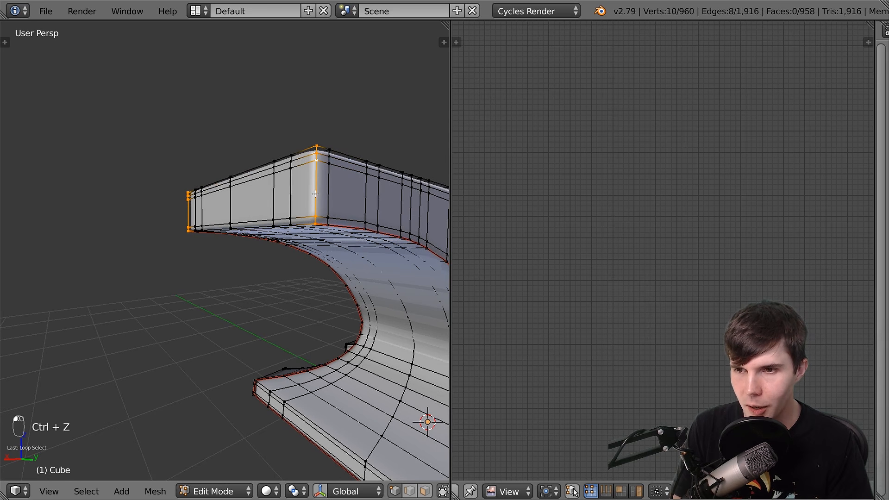
{"action": "key", "text": "ctrl+e"}
{"action": "left_click", "coordinate": [315, 193]}
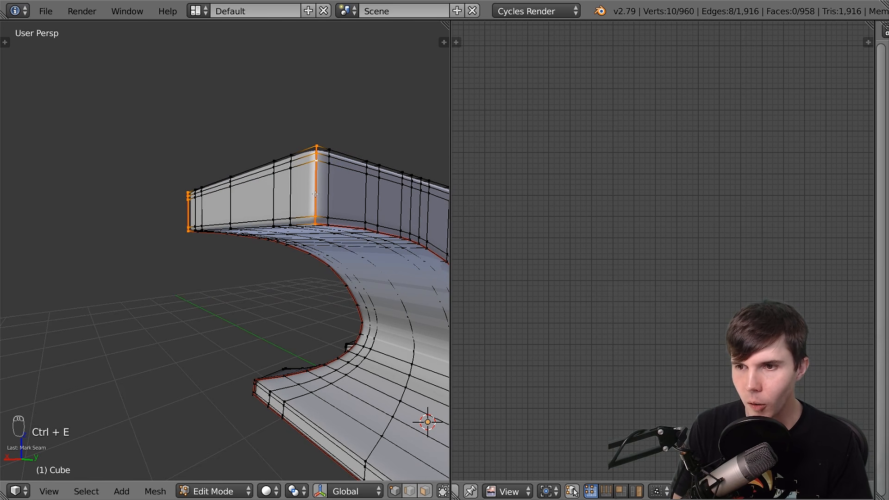
Mark the lower edge of the heel's end face as a seam and clear the selection
{"action": "middle_click_drag", "start_coordinate": [314, 193], "coordinate": [307, 184]}
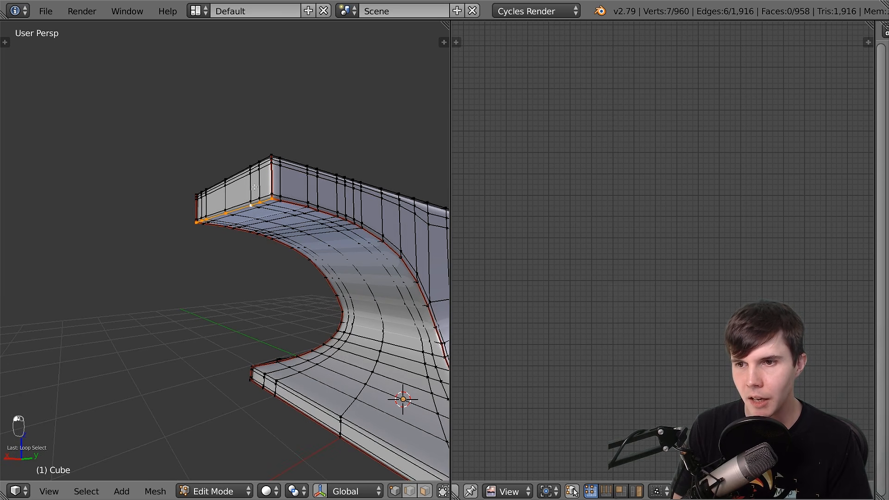
{"action": "key", "text": "ctrl+e"}
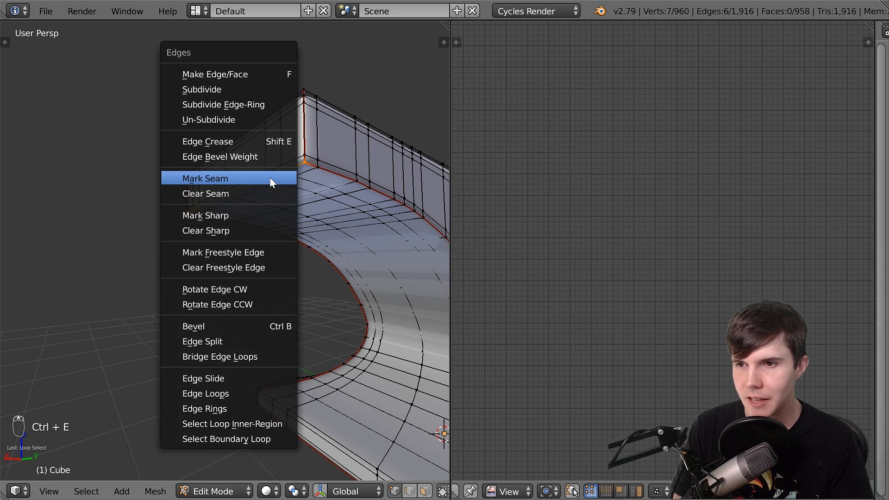
{"action": "left_click", "coordinate": [270, 179]}
{"action": "key", "text": "a"}
Unwrap the entire mesh again with the new heel seams and check the stretch at the heel end of the body island
{"action": "middle_click_drag", "start_coordinate": [309, 208], "coordinate": [312, 212]}
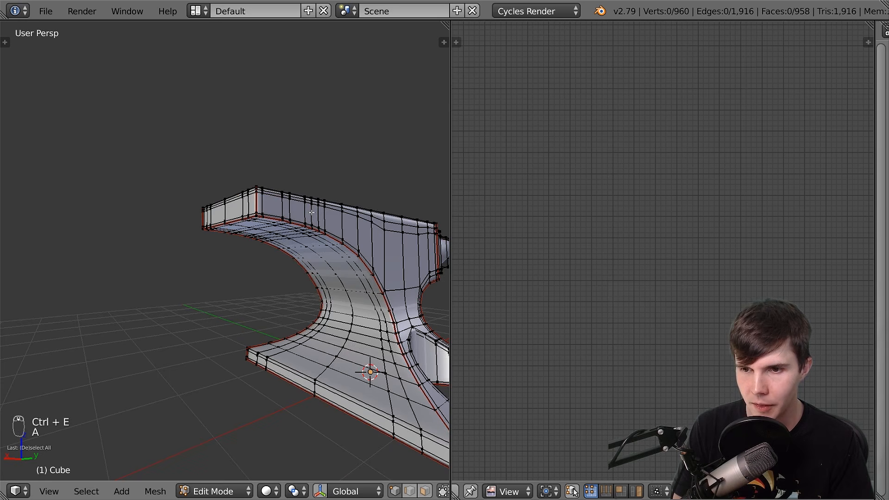
{"action": "key", "text": "a"}
{"action": "left_click", "coordinate": [312, 213]}
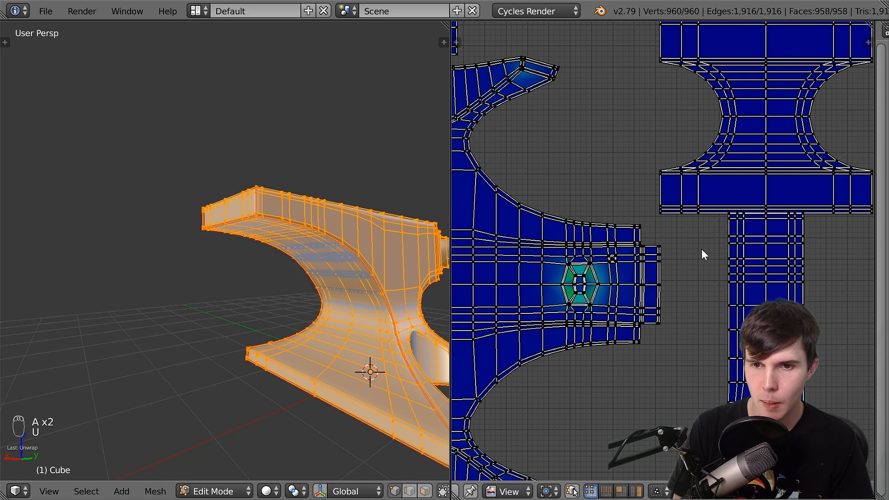
{"action": "key", "text": "Home"}
{"action": "scroll", "coordinate": [724, 254], "scroll_direction": "up", "scroll_amount": 6}
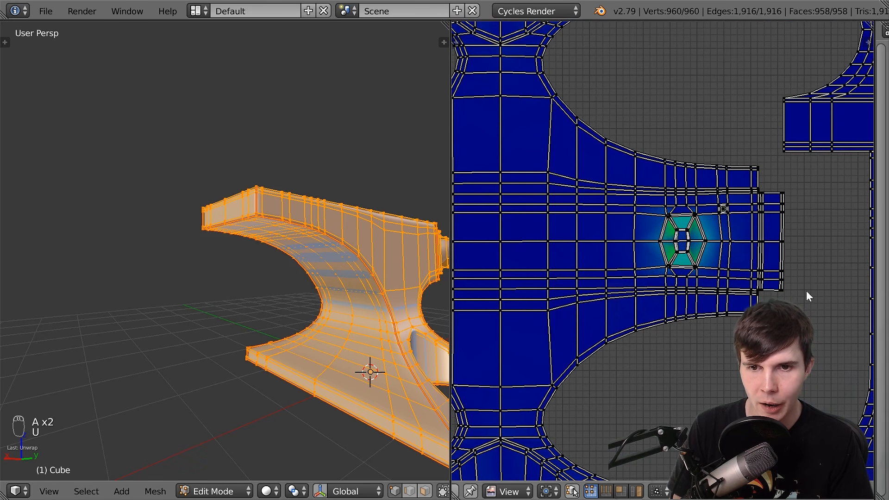
{"action": "scroll", "coordinate": [806, 291], "scroll_direction": "down", "scroll_amount": 4}
{"action": "scroll", "coordinate": [700, 253], "scroll_direction": "up", "scroll_amount": 3}
{"action": "scroll", "coordinate": [698, 250], "scroll_direction": "up", "scroll_amount": 1}
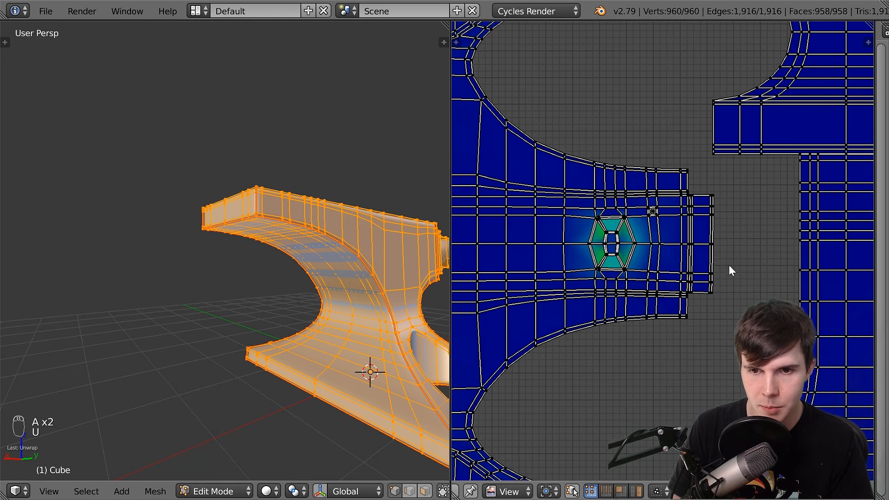
{"action": "scroll", "coordinate": [685, 274], "scroll_direction": "up", "scroll_amount": 2}
Examine the square hole in the anvil's top face up close in a maximized 3D view, including in wireframe
{"action": "middle_click_drag", "start_coordinate": [208, 273], "coordinate": [292, 301]}
{"action": "scroll", "coordinate": [300, 273], "scroll_direction": "down", "scroll_amount": 2}
{"action": "key", "text": "a"}
{"action": "scroll", "coordinate": [292, 301], "scroll_direction": "up", "scroll_amount": 5}
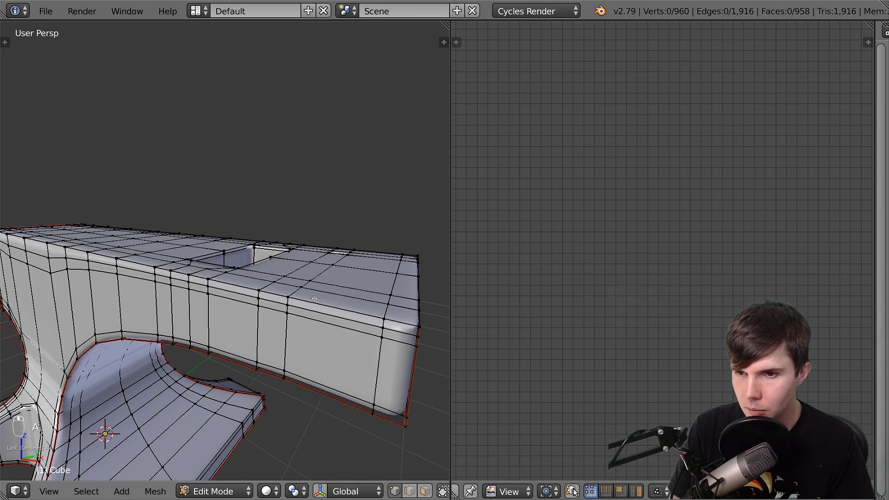
{"action": "key", "text": "shift+space"}
{"action": "scroll", "coordinate": [381, 308], "scroll_direction": "down", "scroll_amount": 3}
{"action": "middle_click_drag", "start_coordinate": [381, 307], "coordinate": [379, 269]}
{"action": "scroll", "coordinate": [378, 269], "scroll_direction": "down", "scroll_amount": 1}
{"action": "middle_click_drag", "start_coordinate": [529, 227], "coordinate": [611, 196]}
{"action": "scroll", "coordinate": [312, 284], "scroll_direction": "down", "scroll_amount": 3}
{"action": "middle_click_drag", "start_coordinate": [312, 283], "coordinate": [456, 156], "text": "shift"}
{"action": "scroll", "coordinate": [453, 190], "scroll_direction": "down", "scroll_amount": 2}
{"action": "scroll", "coordinate": [495, 257], "scroll_direction": "up", "scroll_amount": 3}
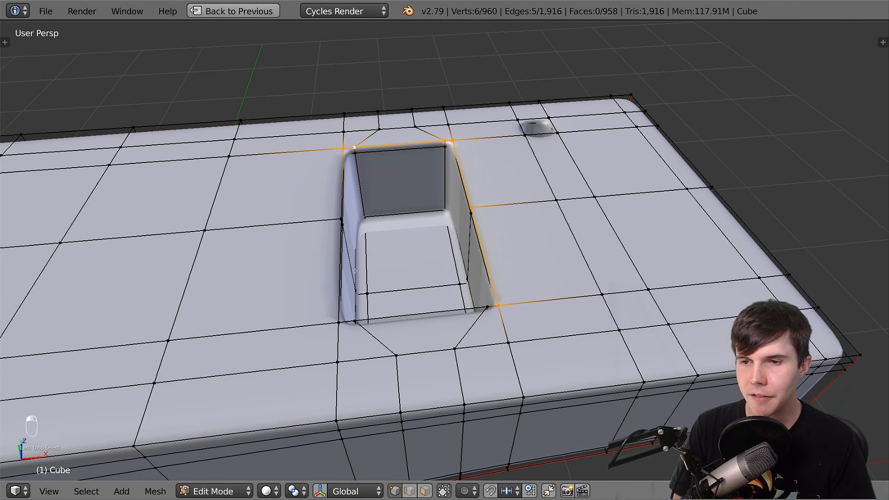
{"action": "key", "text": "z"}
{"action": "key", "text": "z"}
{"action": "key", "text": "z"}
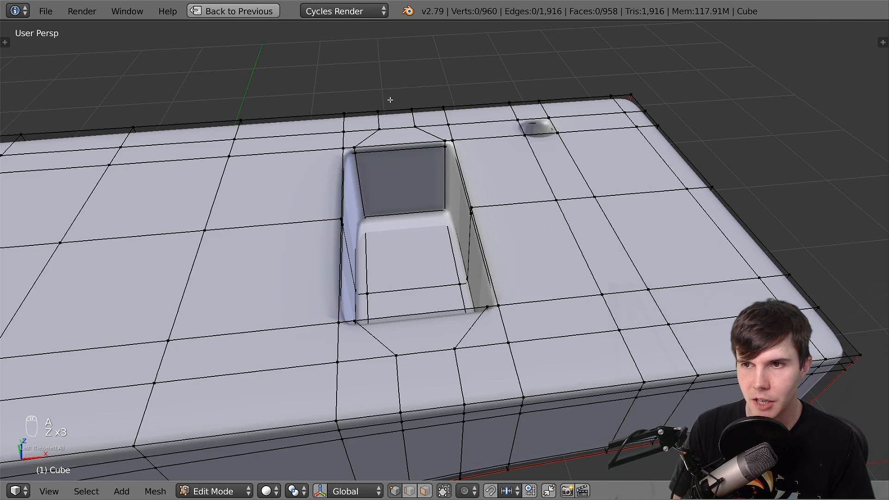
Restore the split layout, show the whole mesh's UVs and turn on selection sync between the UV editor and the mesh
{"action": "left_click", "coordinate": [256, 12]}
{"action": "key", "text": "a"}
{"action": "scroll", "coordinate": [628, 273], "scroll_direction": "up", "scroll_amount": 2}
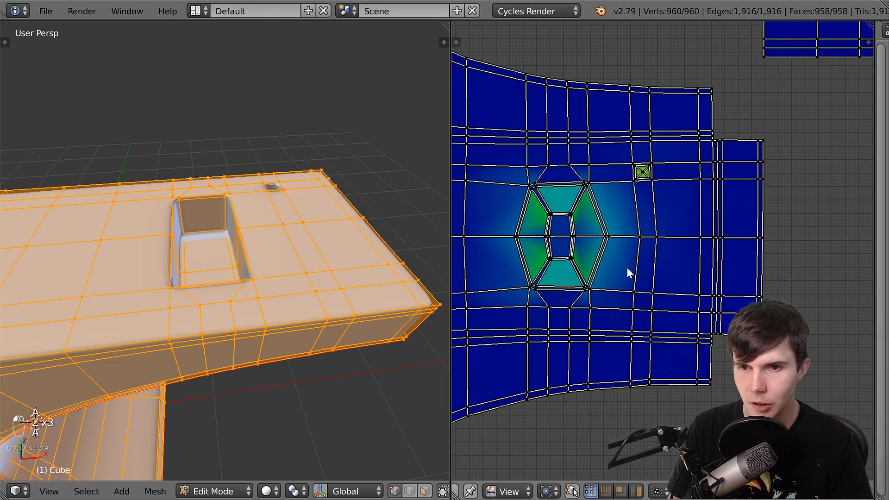
{"action": "key", "text": "a"}
{"action": "key", "text": "a"}
{"action": "left_click", "coordinate": [573, 491]}
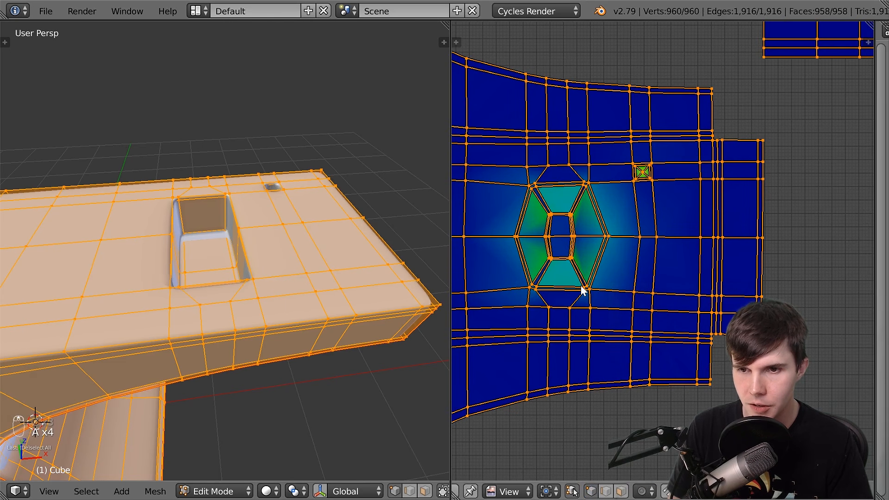
Circle-select the stretched hexagonal UV area to locate the matching faces of the square hole on the model, then clear the selection
{"action": "key", "text": "a"}
{"action": "key", "text": "c"}
{"action": "left_click_drag", "start_coordinate": [546, 232], "coordinate": [579, 215]}
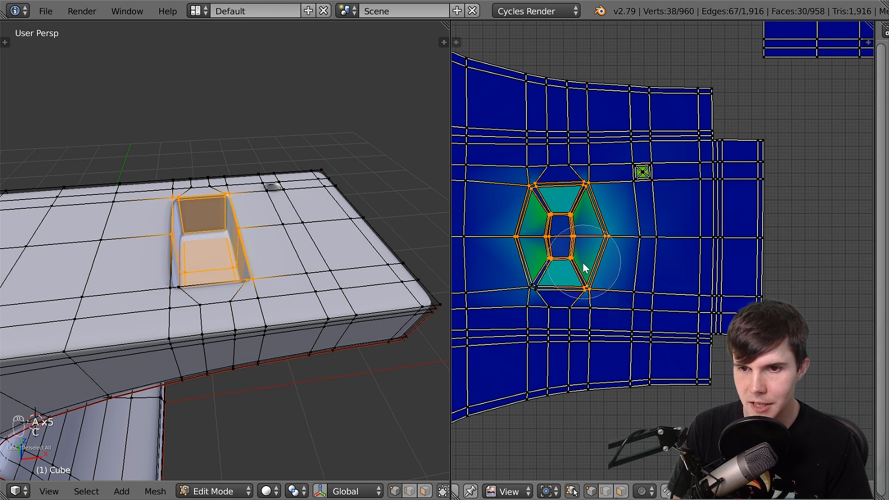
{"action": "right_click", "coordinate": [315, 248]}
{"action": "scroll", "coordinate": [208, 227], "scroll_direction": "up", "scroll_amount": 7}
{"action": "scroll", "coordinate": [199, 217], "scroll_direction": "down", "scroll_amount": 4}
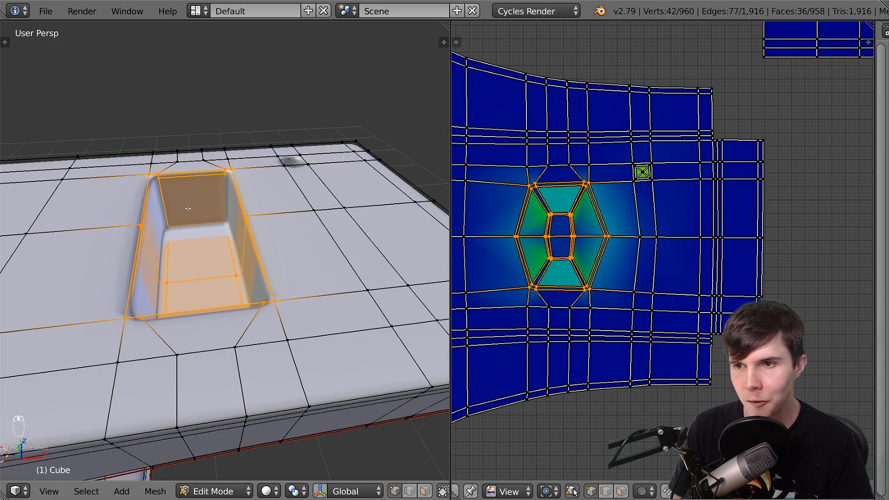
{"action": "scroll", "coordinate": [601, 246], "scroll_direction": "down", "scroll_amount": 6}
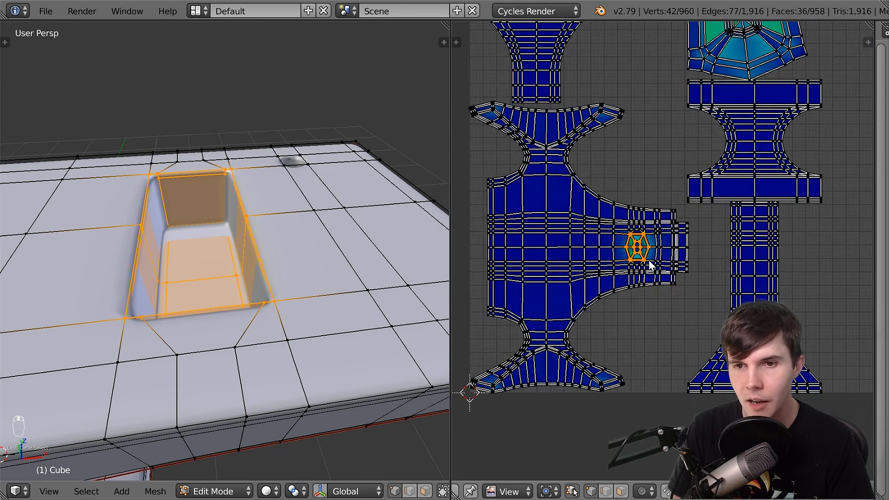
{"action": "scroll", "coordinate": [667, 208], "scroll_direction": "up", "scroll_amount": 3}
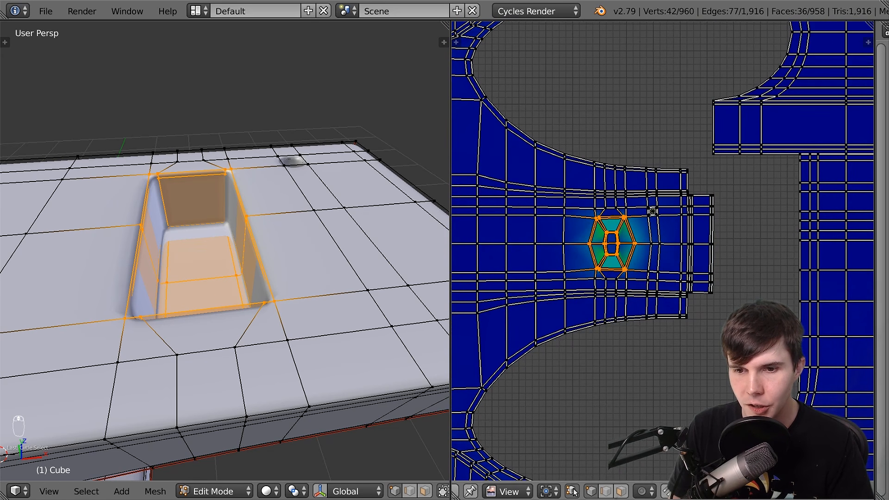
{"action": "key", "text": "a"}
{"action": "left_click_drag", "start_coordinate": [603, 243], "coordinate": [611, 249]}
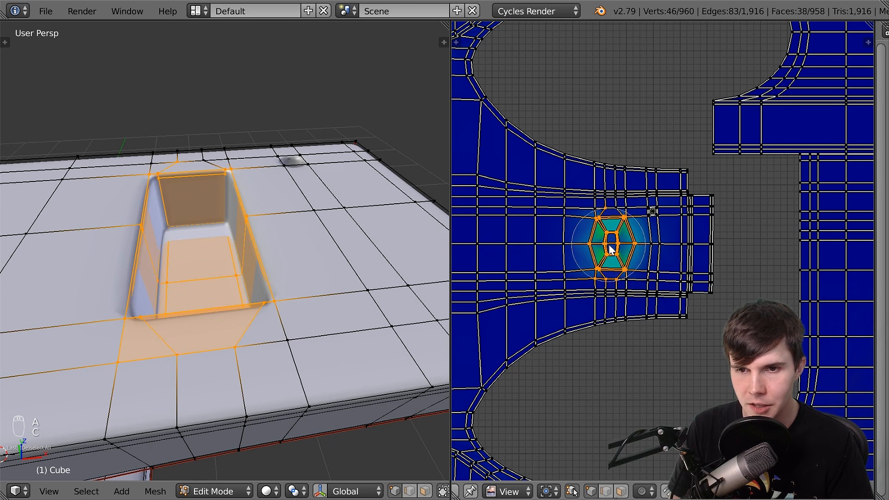
{"action": "scroll", "coordinate": [615, 252], "scroll_direction": "up", "scroll_amount": 5}
{"action": "key", "text": "a"}
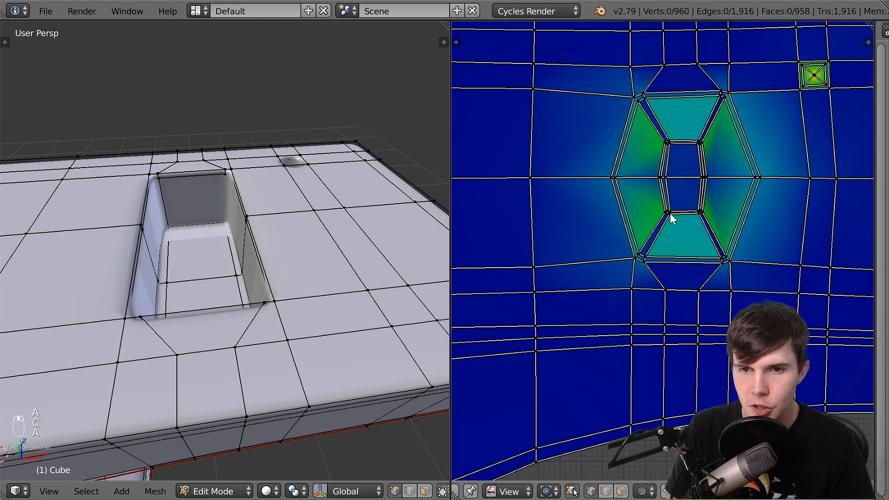
Mark the edge loop around the upper rim of the square hole as a seam
{"action": "scroll", "coordinate": [279, 235], "scroll_direction": "up", "scroll_amount": 3}
{"action": "right_click", "coordinate": [257, 170], "text": "alt"}
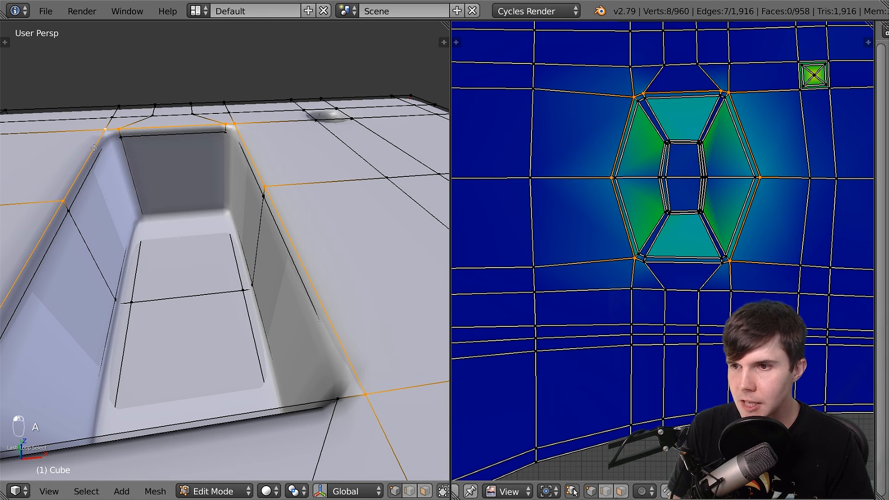
{"action": "scroll", "coordinate": [209, 284], "scroll_direction": "down", "scroll_amount": 3}
{"action": "middle_click_drag", "start_coordinate": [205, 299], "coordinate": [332, 207]}
{"action": "key", "text": "ctrl+e"}
{"action": "left_click", "coordinate": [337, 200]}
{"action": "scroll", "coordinate": [337, 200], "scroll_direction": "down", "scroll_amount": 4}
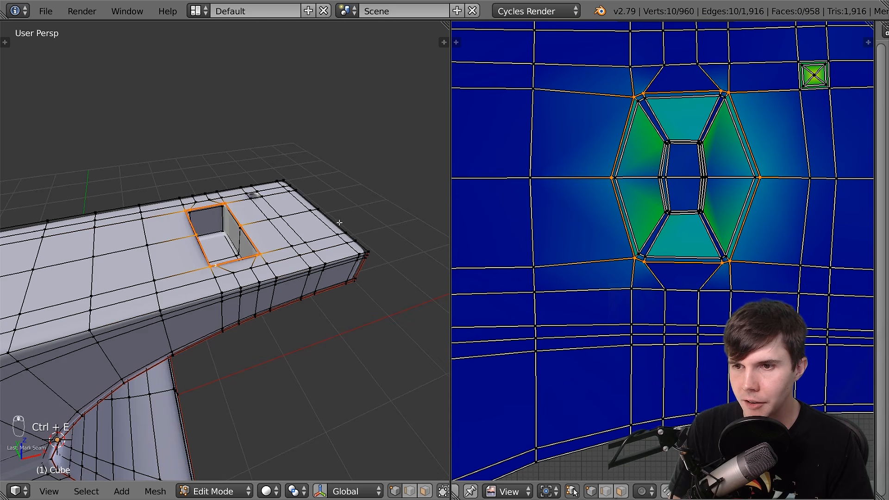
Select the entire mesh and unwrap it again with the square hole cut out of the body island
{"action": "key", "text": "a"}
{"action": "key", "text": "a"}
{"action": "key", "text": "a"}
{"action": "key", "text": "u"}
{"action": "left_click", "coordinate": [339, 224]}
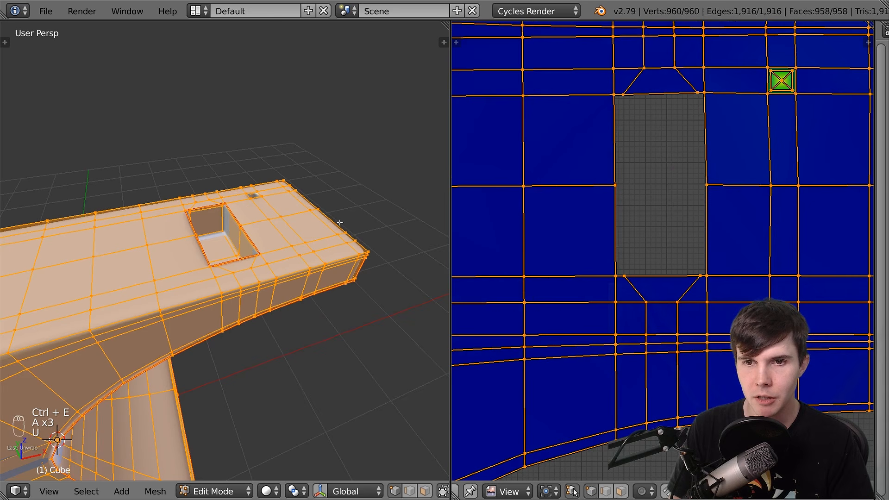
Examine the stretch on the separated hole island and compare it with the square hole's inner walls on the model
{"action": "scroll", "coordinate": [685, 235], "scroll_direction": "down", "scroll_amount": 3}
{"action": "scroll", "coordinate": [739, 211], "scroll_direction": "up", "scroll_amount": 2}
{"action": "middle_click_drag", "start_coordinate": [739, 210], "coordinate": [773, 428]}
{"action": "scroll", "coordinate": [726, 166], "scroll_direction": "up", "scroll_amount": 4}
{"action": "middle_click_drag", "start_coordinate": [726, 171], "coordinate": [715, 211]}
{"action": "key", "text": "a"}
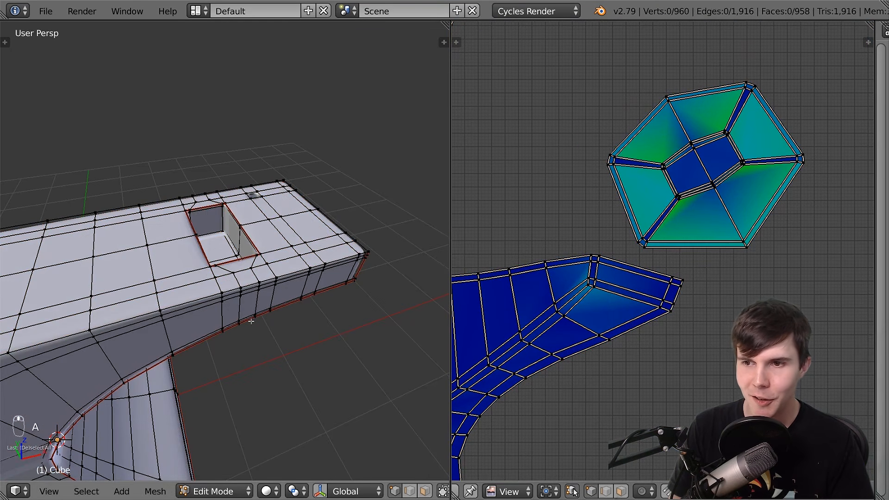
{"action": "scroll", "coordinate": [199, 272], "scroll_direction": "up", "scroll_amount": 4}
{"action": "middle_click_drag", "start_coordinate": [199, 272], "coordinate": [238, 296]}
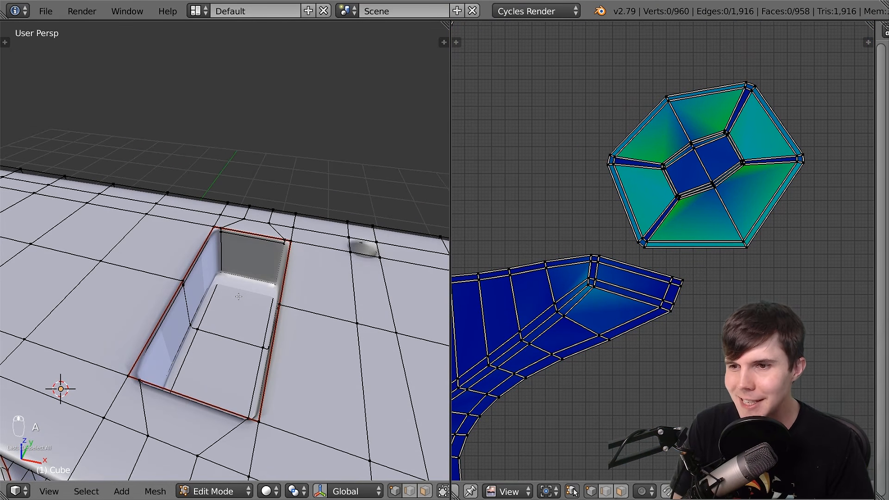
{"action": "scroll", "coordinate": [239, 296], "scroll_direction": "up", "scroll_amount": 2}
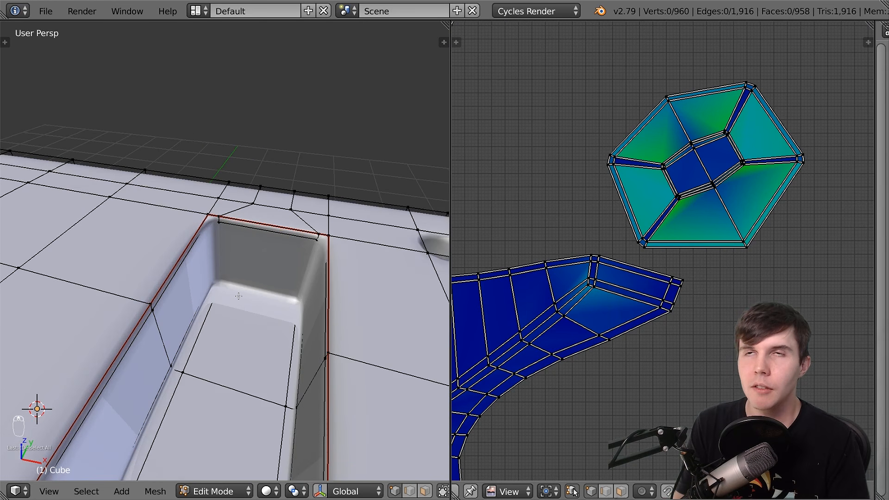
{"action": "scroll", "coordinate": [239, 296], "scroll_direction": "down", "scroll_amount": 5}
{"action": "middle_click_drag", "start_coordinate": [238, 296], "coordinate": [202, 294]}
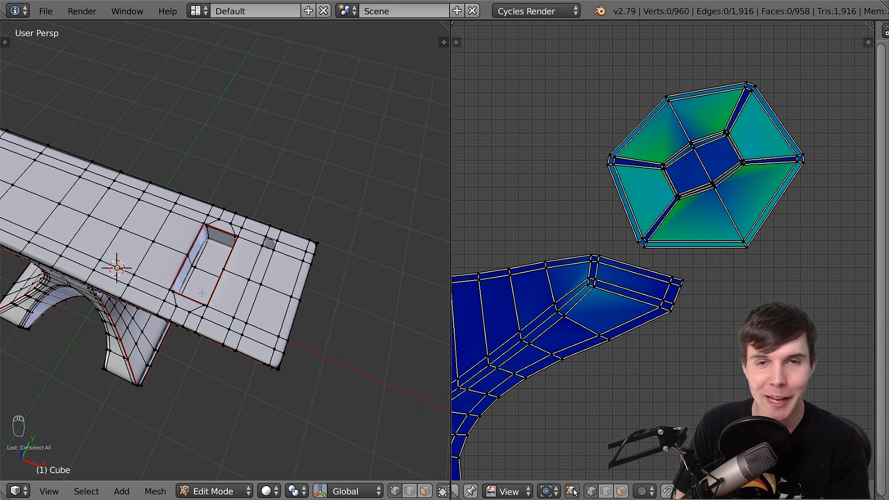
{"action": "scroll", "coordinate": [201, 293], "scroll_direction": "up", "scroll_amount": 5}
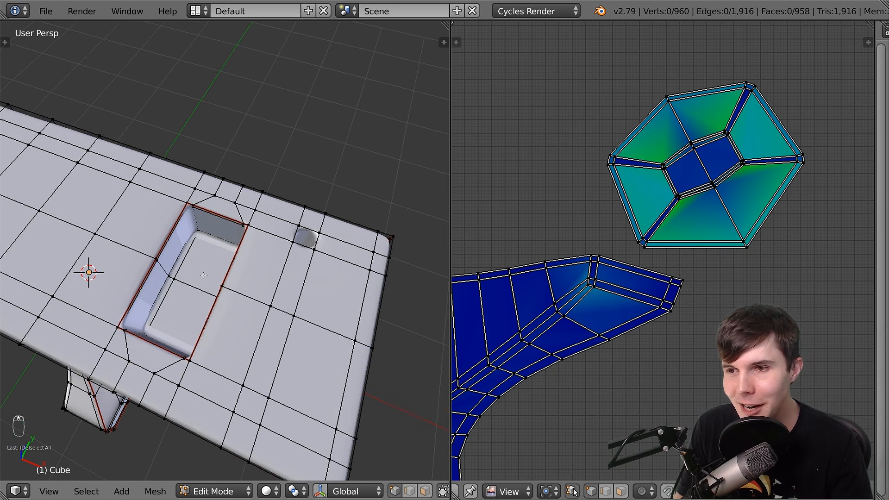
{"action": "middle_click_drag", "start_coordinate": [184, 241], "coordinate": [275, 216]}
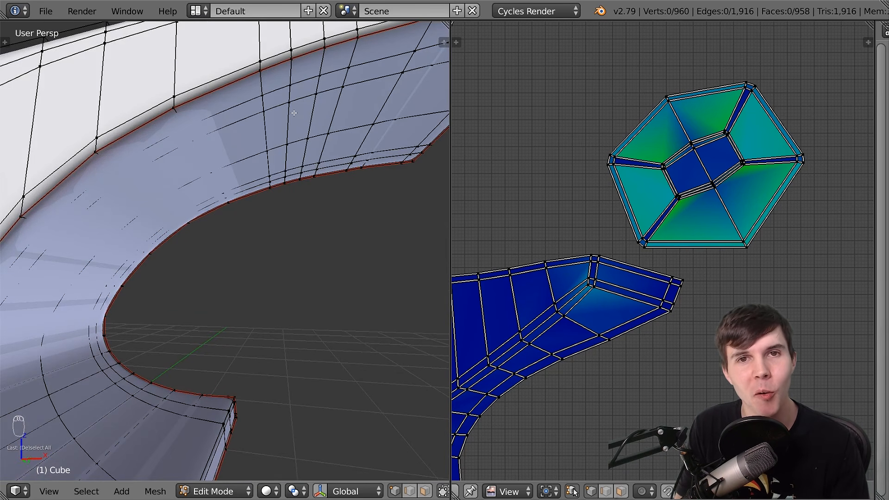
Select the four vertical corner edge loops inside the square hole and mark them as seams
{"action": "middle_click_drag", "start_coordinate": [274, 125], "coordinate": [210, 207]}
{"action": "scroll", "coordinate": [259, 169], "scroll_direction": "up", "scroll_amount": 3}
{"action": "scroll", "coordinate": [255, 185], "scroll_direction": "down", "scroll_amount": 4}
{"action": "scroll", "coordinate": [217, 215], "scroll_direction": "up", "scroll_amount": 4}
{"action": "scroll", "coordinate": [217, 215], "scroll_direction": "up", "scroll_amount": 2}
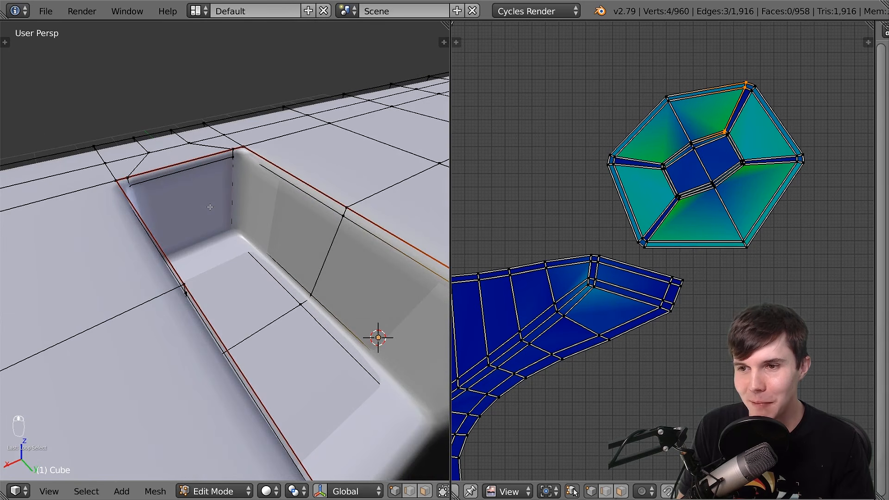
{"action": "key", "text": "z"}
{"action": "scroll", "coordinate": [251, 178], "scroll_direction": "down", "scroll_amount": 3}
{"action": "middle_click_drag", "start_coordinate": [251, 179], "coordinate": [204, 240]}
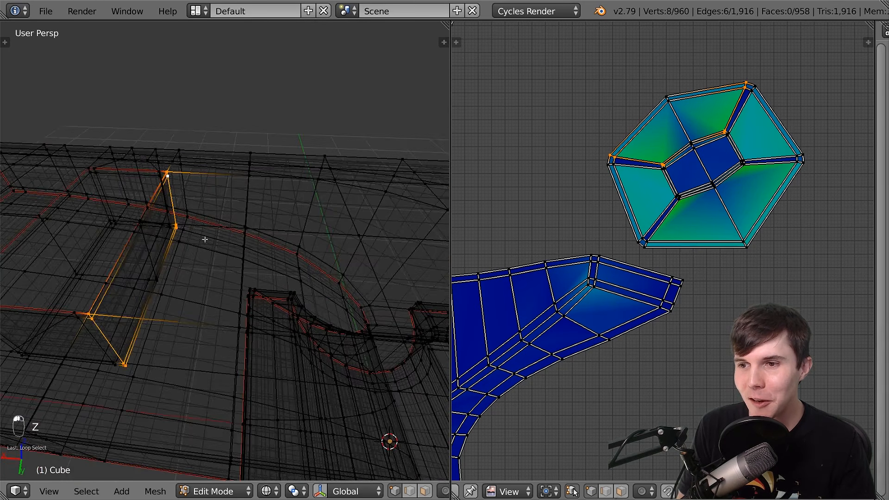
{"action": "key", "text": "z"}
{"action": "middle_click_drag", "start_coordinate": [114, 202], "coordinate": [174, 224]}
{"action": "scroll", "coordinate": [173, 224], "scroll_direction": "up", "scroll_amount": 2}
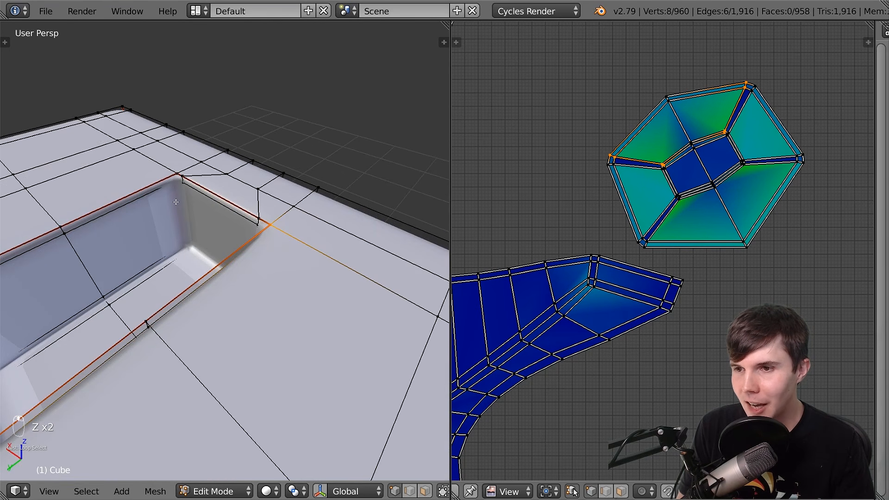
{"action": "key", "text": "z"}
{"action": "key", "text": "z"}
{"action": "scroll", "coordinate": [178, 197], "scroll_direction": "down", "scroll_amount": 5}
{"action": "middle_click_drag", "start_coordinate": [278, 196], "coordinate": [172, 209]}
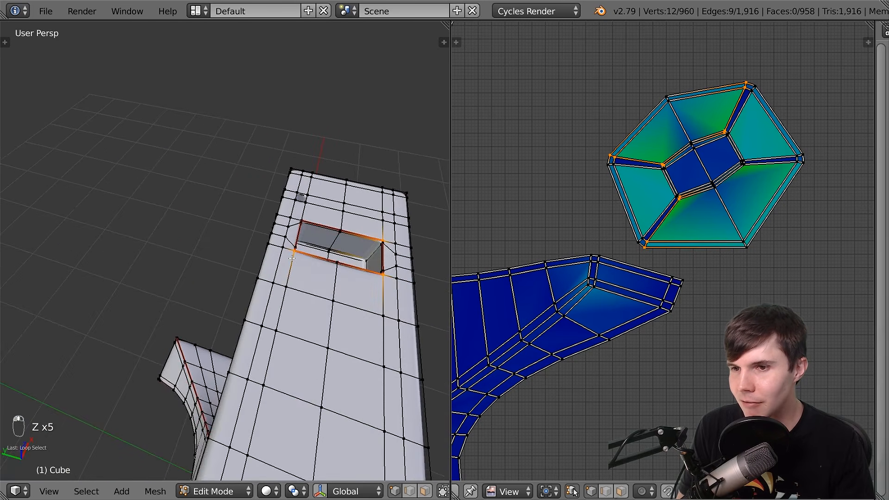
{"action": "scroll", "coordinate": [216, 245], "scroll_direction": "up", "scroll_amount": 4}
{"action": "mouse_move", "coordinate": [226, 273]}
{"action": "middle_mouse_down"}
{"action": "mouse_move", "coordinate": [216, 245]}
{"action": "mouse_move", "coordinate": [270, 229]}
{"action": "mouse_move", "coordinate": [290, 213]}
{"action": "mouse_move", "coordinate": [278, 221]}
{"action": "mouse_move", "coordinate": [283, 263]}
{"action": "mouse_move", "coordinate": [277, 246]}
{"action": "mouse_move", "coordinate": [176, 242]}
{"action": "mouse_move", "coordinate": [297, 195]}
{"action": "middle_mouse_up"}
{"action": "key", "text": "z"}
{"action": "key", "text": "z"}
{"action": "key", "text": "z"}
{"action": "scroll", "coordinate": [294, 237], "scroll_direction": "down", "scroll_amount": 4}
{"action": "key", "text": "ctrl+e"}
{"action": "left_click", "coordinate": [298, 195]}
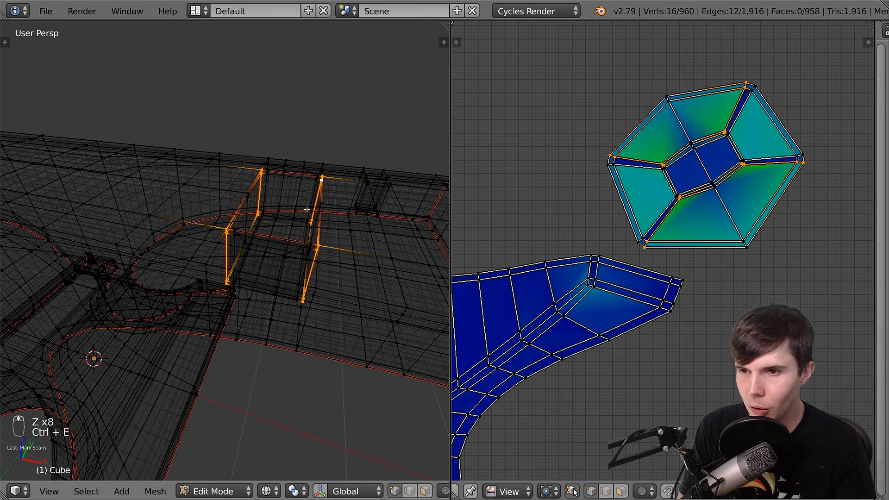
Select the entire mesh and unwrap it again with the square hole's corners split open, then clear the selection
{"action": "key", "text": "a"}
{"action": "key", "text": "a"}
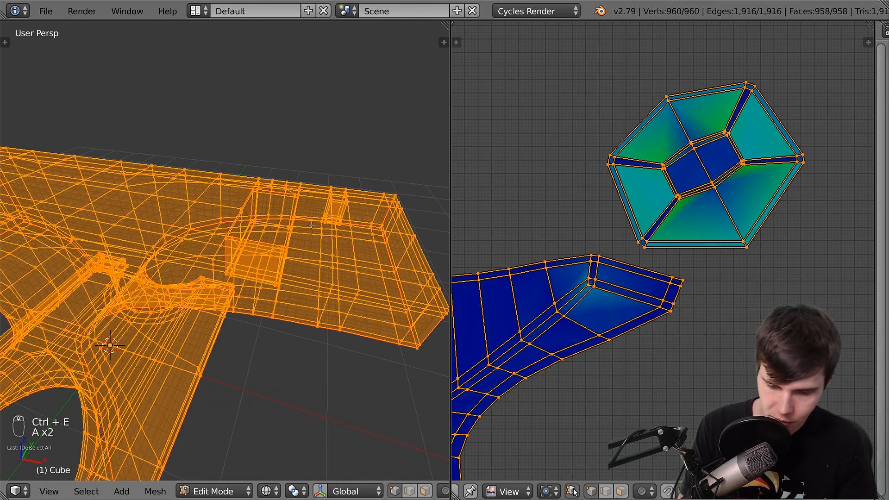
{"action": "key", "text": "u"}
{"action": "left_click", "coordinate": [311, 224]}
{"action": "key", "text": "a"}
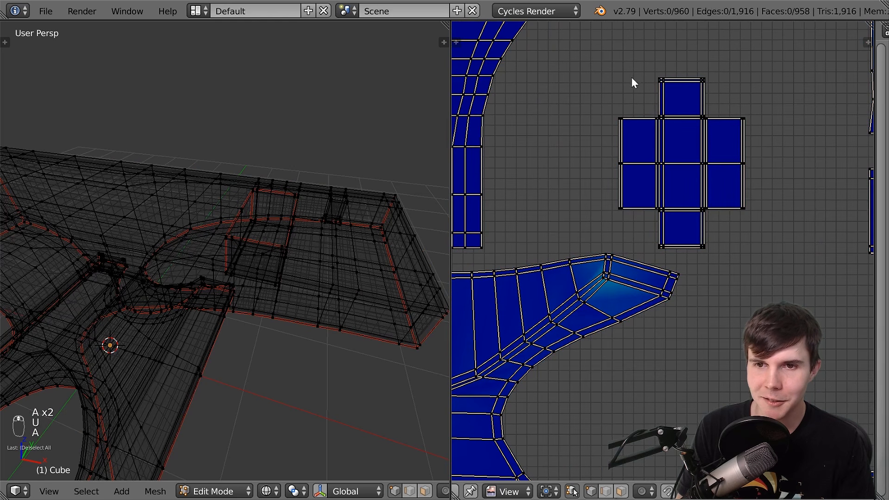
Box-select the cross-shaped UV island to locate its faces in the square hole on the model, then clear the selection
{"action": "left_click_drag", "start_coordinate": [613, 60], "coordinate": [750, 250]}
{"action": "key", "text": "z"}
{"action": "scroll", "coordinate": [666, 213], "scroll_direction": "down", "scroll_amount": 1}
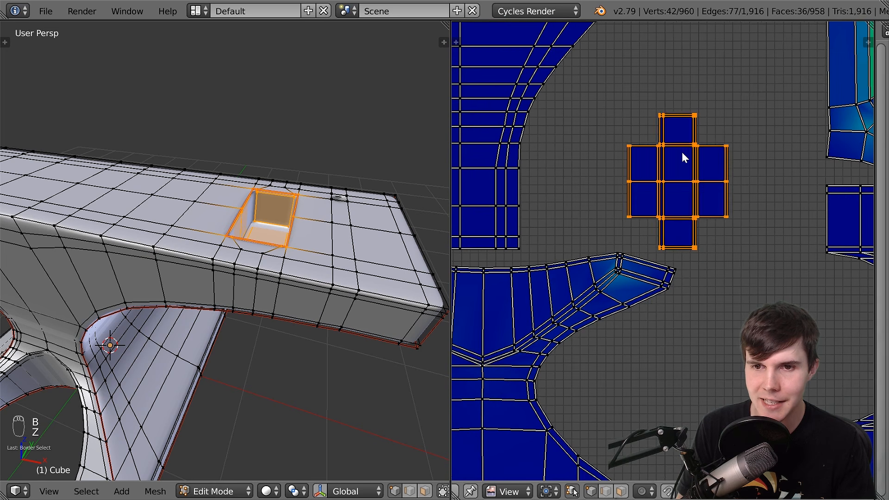
{"action": "key", "text": "a"}
{"action": "scroll", "coordinate": [698, 222], "scroll_direction": "down", "scroll_amount": 2}
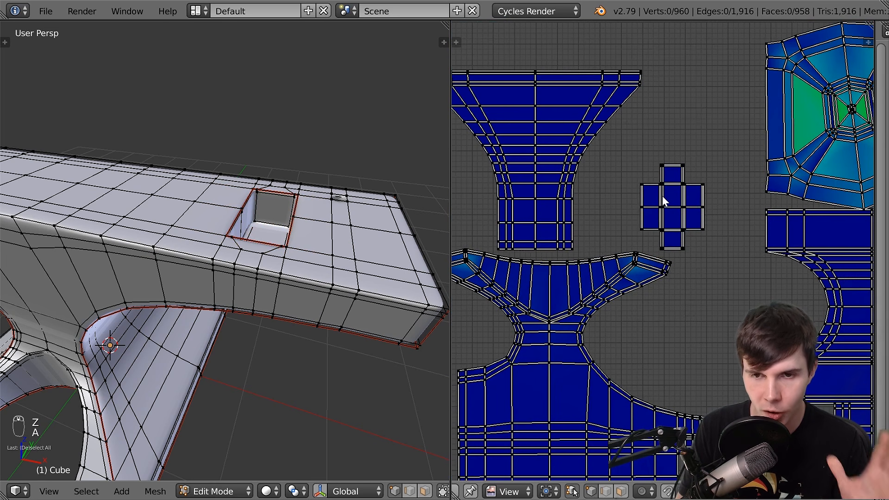
Examine the whole anvil on the horn side and the stretch on the large horn UV island
{"action": "scroll", "coordinate": [259, 250], "scroll_direction": "down", "scroll_amount": 3}
{"action": "middle_click_drag", "start_coordinate": [254, 252], "coordinate": [271, 319], "text": "shift"}
{"action": "scroll", "coordinate": [139, 325], "scroll_direction": "up", "scroll_amount": 2}
{"action": "scroll", "coordinate": [118, 329], "scroll_direction": "down", "scroll_amount": 5}
{"action": "middle_click_drag", "start_coordinate": [271, 320], "coordinate": [361, 296]}
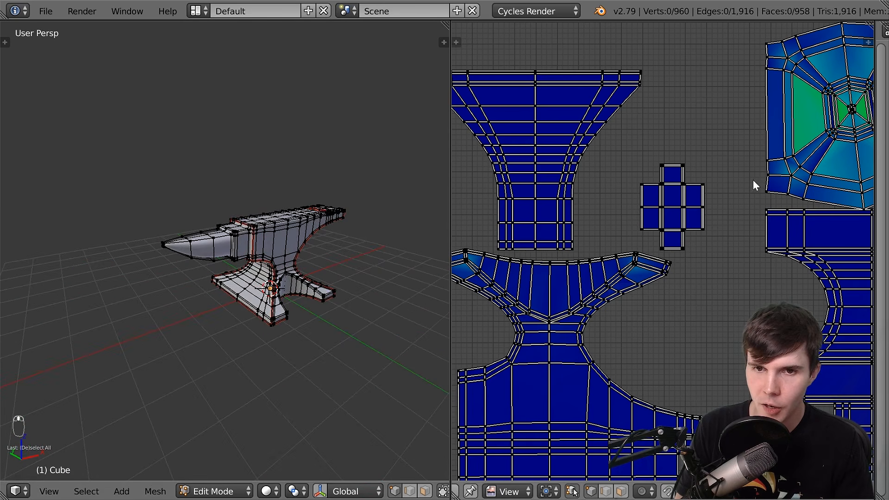
{"action": "scroll", "coordinate": [783, 185], "scroll_direction": "down", "scroll_amount": 2}
{"action": "middle_click_drag", "start_coordinate": [792, 188], "coordinate": [658, 232], "text": "shift"}
{"action": "scroll", "coordinate": [656, 235], "scroll_direction": "up", "scroll_amount": 3}
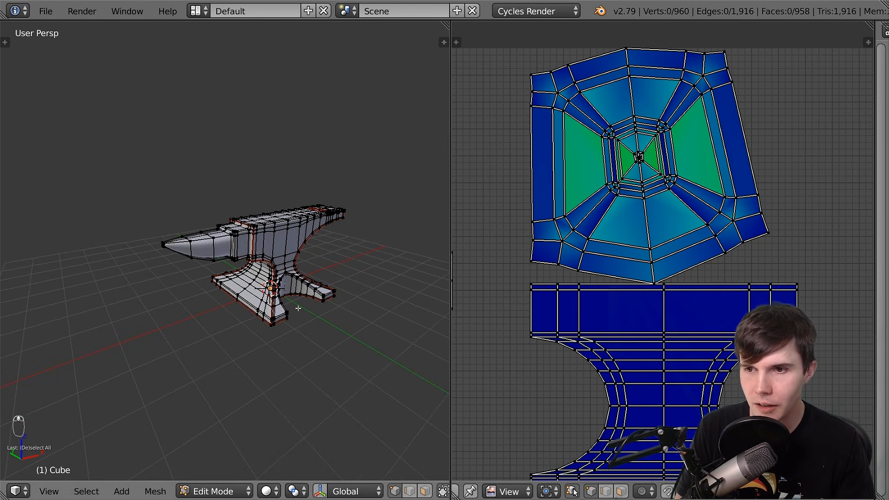
Mark the edge loop in the inner corner where the horn's square block meets the anvil body as a seam
{"action": "scroll", "coordinate": [299, 272], "scroll_direction": "up", "scroll_amount": 5}
{"action": "scroll", "coordinate": [299, 271], "scroll_direction": "up", "scroll_amount": 2}
{"action": "middle_click_drag", "start_coordinate": [299, 272], "coordinate": [266, 263]}
{"action": "scroll", "coordinate": [265, 263], "scroll_direction": "up", "scroll_amount": 1}
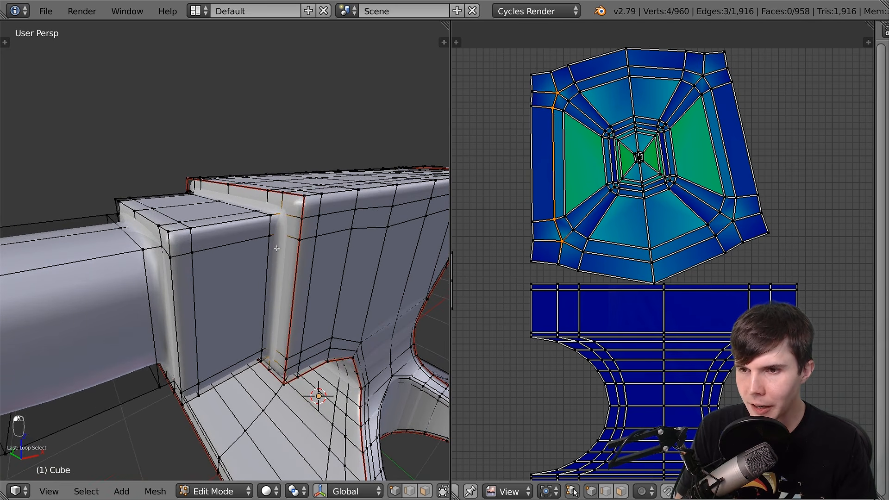
{"action": "key", "text": "z"}
{"action": "key", "text": "z"}
{"action": "key", "text": "z"}
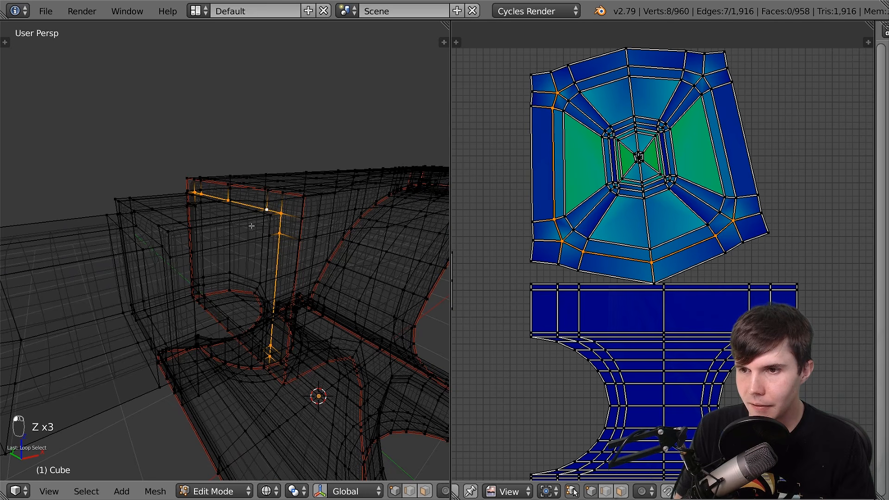
{"action": "key", "text": "z"}
{"action": "middle_click_drag", "start_coordinate": [232, 246], "coordinate": [393, 248]}
{"action": "middle_click_drag", "start_coordinate": [55, 362], "coordinate": [438, 240], "text": "shift"}
{"action": "key", "text": "z"}
{"action": "key", "text": "z"}
{"action": "key", "text": "z"}
{"action": "key", "text": "z"}
{"action": "key", "text": "z"}
{"action": "key", "text": "z"}
{"action": "key", "text": "ctrl+e"}
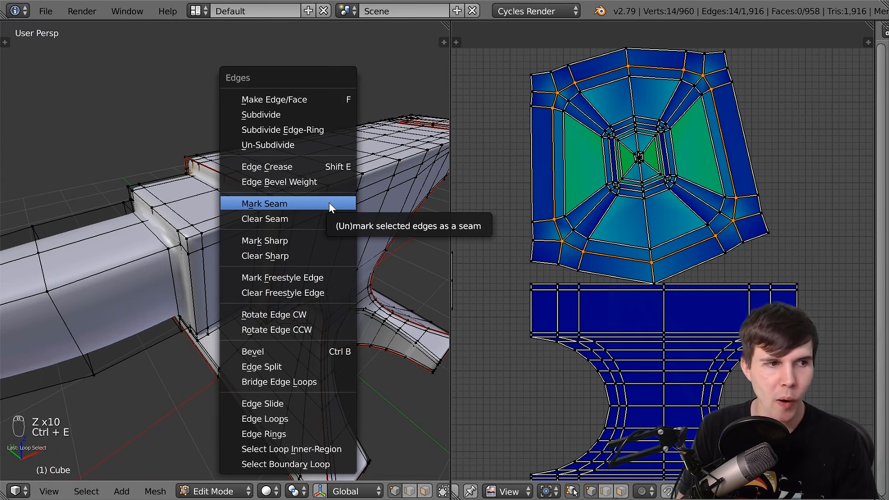
{"action": "left_click", "coordinate": [329, 202]}
Unwrap the entire mesh again with the body's front rim separated from the horn block, then clear the selection
{"action": "scroll", "coordinate": [326, 227], "scroll_direction": "down", "scroll_amount": 4}
{"action": "key", "text": "a"}
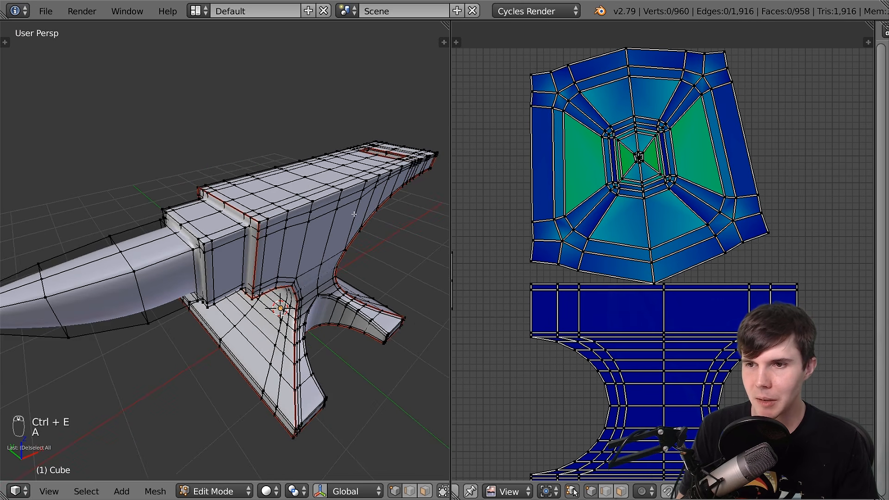
{"action": "key", "text": "a"}
{"action": "key", "text": "u"}
{"action": "left_click", "coordinate": [330, 228]}
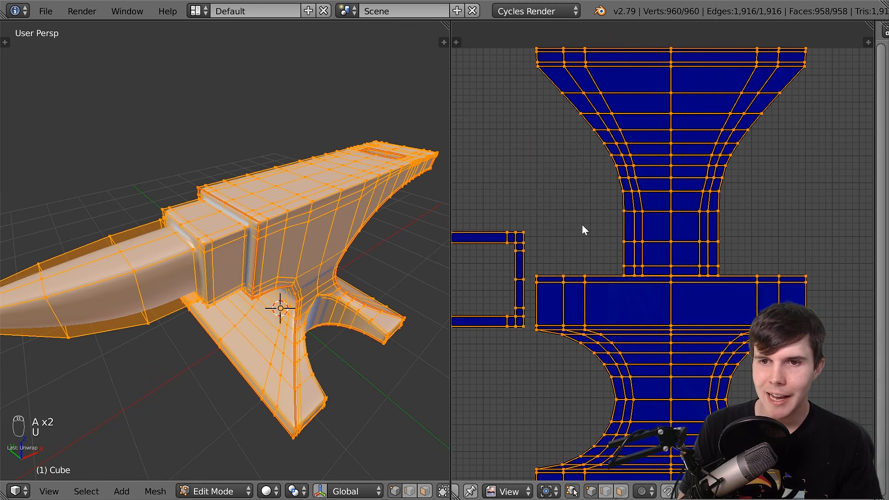
{"action": "scroll", "coordinate": [602, 245], "scroll_direction": "down", "scroll_amount": 4}
{"action": "middle_click_drag", "start_coordinate": [629, 267], "coordinate": [734, 265]}
{"action": "scroll", "coordinate": [735, 265], "scroll_direction": "up", "scroll_amount": 3}
{"action": "key", "text": "a"}
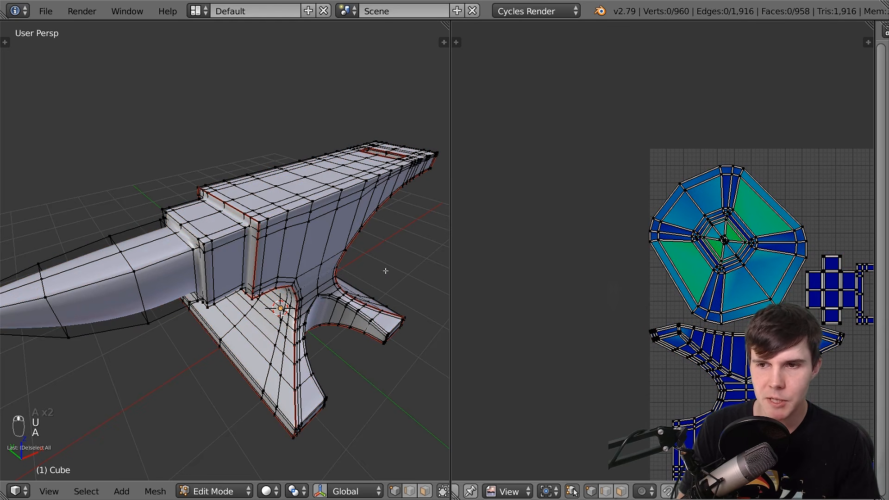
Mark the edge loop around the outer front edge of the horn's square block as a seam
{"action": "scroll", "coordinate": [311, 273], "scroll_direction": "up", "scroll_amount": 2}
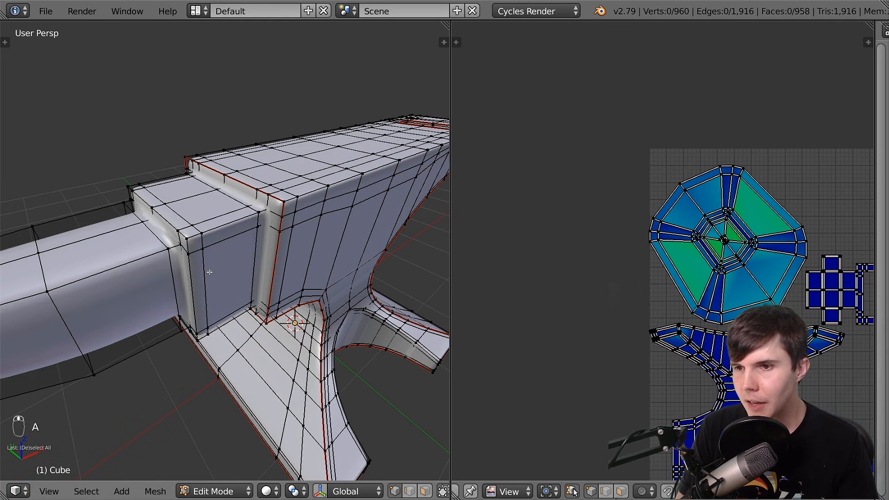
{"action": "middle_click_drag", "start_coordinate": [209, 272], "coordinate": [234, 235]}
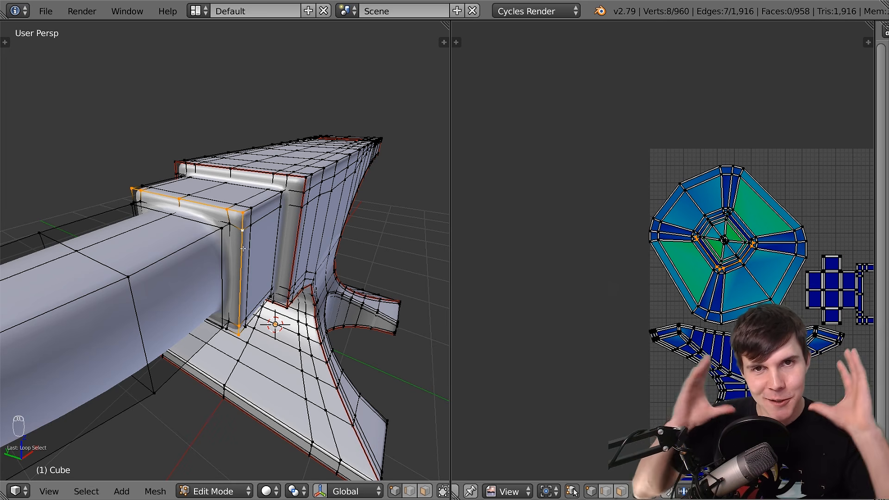
{"action": "middle_click_drag", "start_coordinate": [243, 248], "coordinate": [244, 196]}
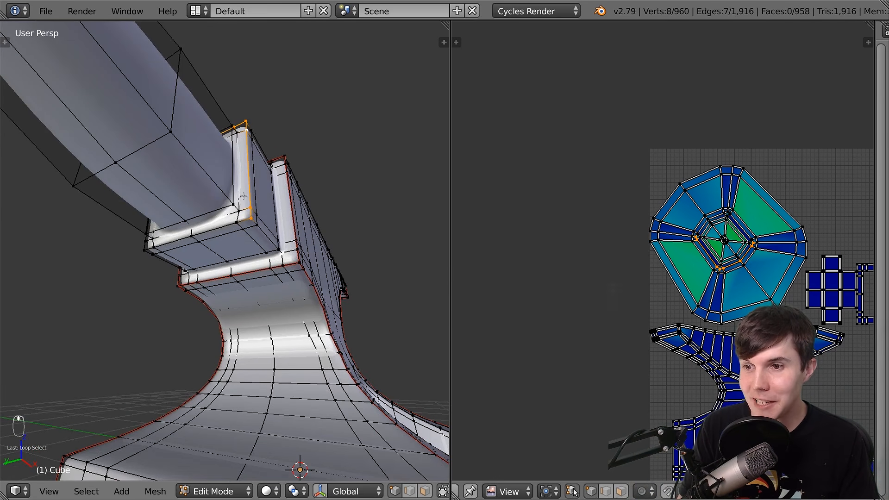
{"action": "right_click", "coordinate": [210, 232], "text": "alt+shift"}
{"action": "middle_click_drag", "start_coordinate": [210, 232], "coordinate": [291, 238]}
{"action": "middle_click_drag", "start_coordinate": [246, 177], "coordinate": [280, 171]}
{"action": "key", "text": "ctrl+e"}
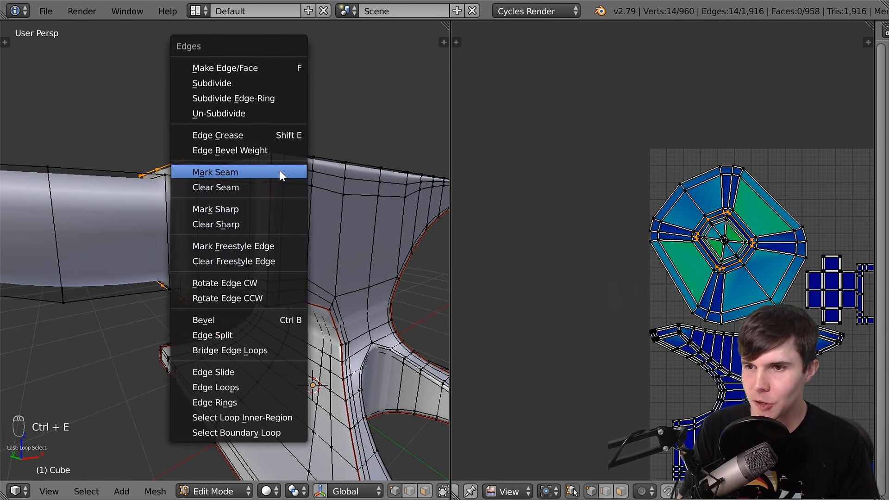
{"action": "left_click", "coordinate": [298, 178]}
Unwrap the entire mesh again with the horn and its block as separate islands, then clear the selection
{"action": "key", "text": "a"}
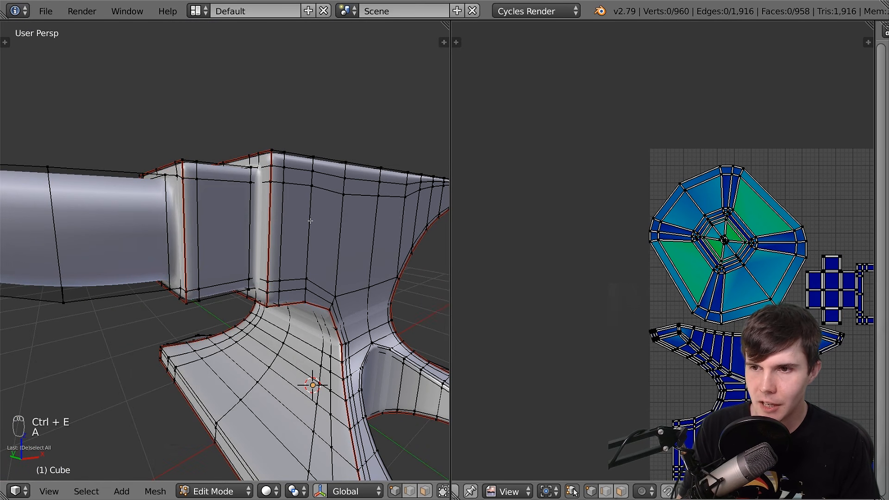
{"action": "key", "text": "a"}
{"action": "key", "text": "u"}
{"action": "left_click", "coordinate": [310, 221]}
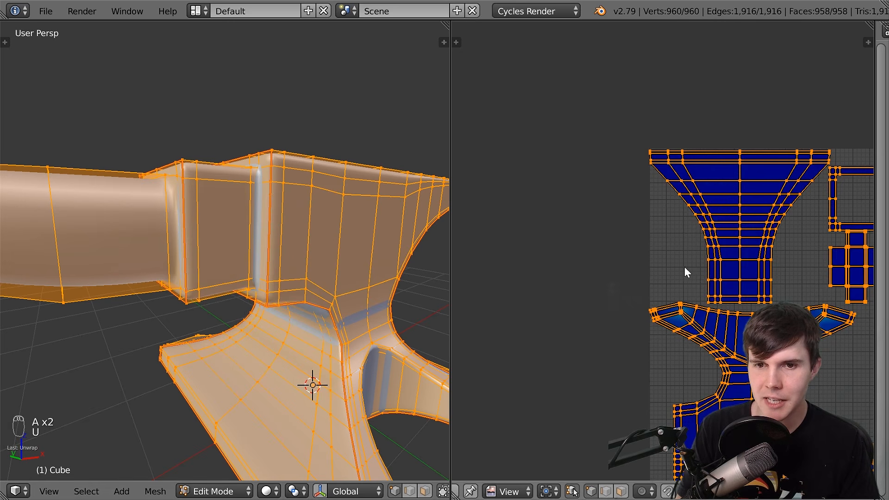
{"action": "scroll", "coordinate": [684, 267], "scroll_direction": "down", "scroll_amount": 2}
{"action": "scroll", "coordinate": [635, 381], "scroll_direction": "up", "scroll_amount": 3}
{"action": "scroll", "coordinate": [635, 382], "scroll_direction": "up", "scroll_amount": 3}
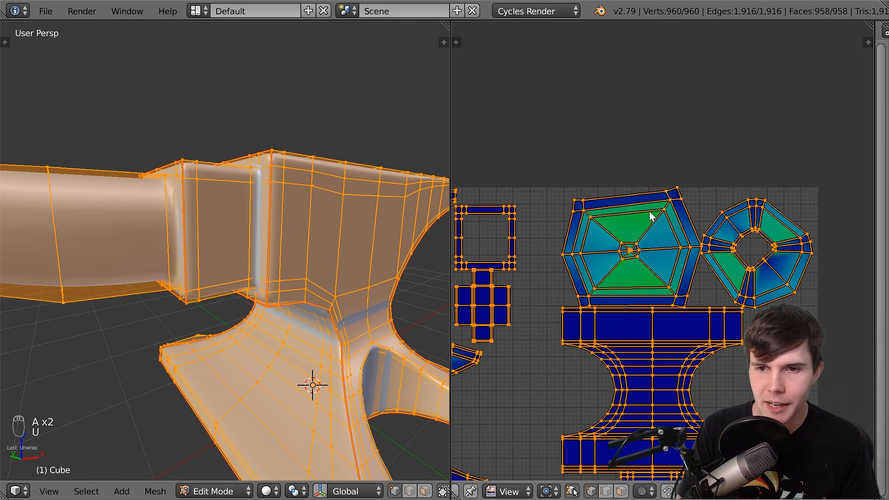
{"action": "key", "text": "a"}
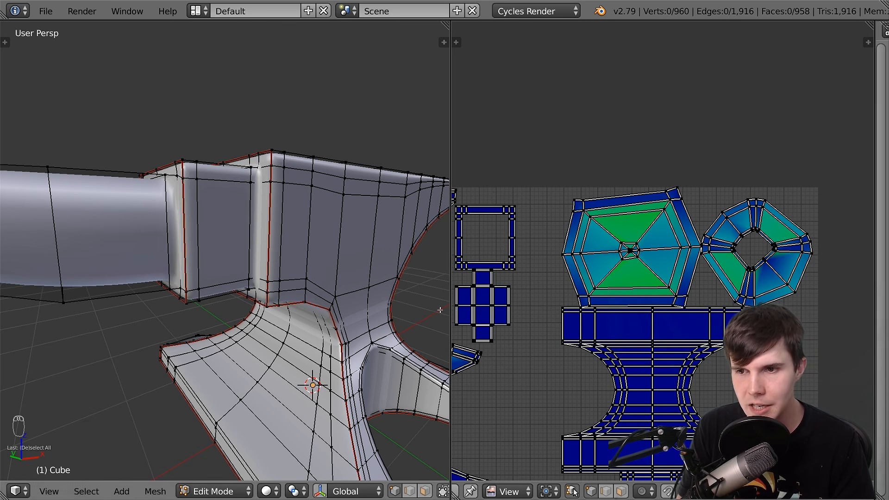
Switch to Object Mode and Texture viewport shading to view the rusty metal texture on the anvil
{"action": "key", "text": "Tab"}
{"action": "scroll", "coordinate": [326, 329], "scroll_direction": "down", "scroll_amount": 3}
{"action": "left_click", "coordinate": [291, 492]}
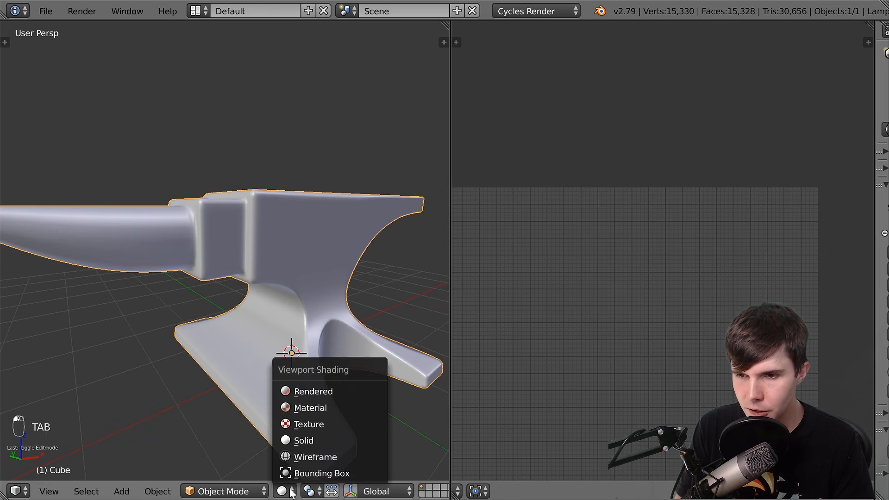
{"action": "left_click", "coordinate": [320, 423]}
{"action": "scroll", "coordinate": [262, 288], "scroll_direction": "up", "scroll_amount": 3}
{"action": "scroll", "coordinate": [263, 278], "scroll_direction": "down", "scroll_amount": 3}
{"action": "mouse_move", "coordinate": [297, 305]}
{"action": "middle_mouse_down", "text": "shift"}
{"action": "mouse_move", "coordinate": [168, 268]}
{"action": "mouse_move", "coordinate": [128, 326]}
{"action": "mouse_move", "coordinate": [340, 328]}
{"action": "mouse_move", "coordinate": [230, 293]}
{"action": "mouse_move", "coordinate": [311, 268]}
{"action": "mouse_move", "coordinate": [290, 279]}
{"action": "mouse_move", "coordinate": [265, 278]}
{"action": "middle_mouse_up", "text": "shift"}
{"action": "middle_click_drag", "start_coordinate": [328, 267], "coordinate": [282, 299], "text": "shift"}
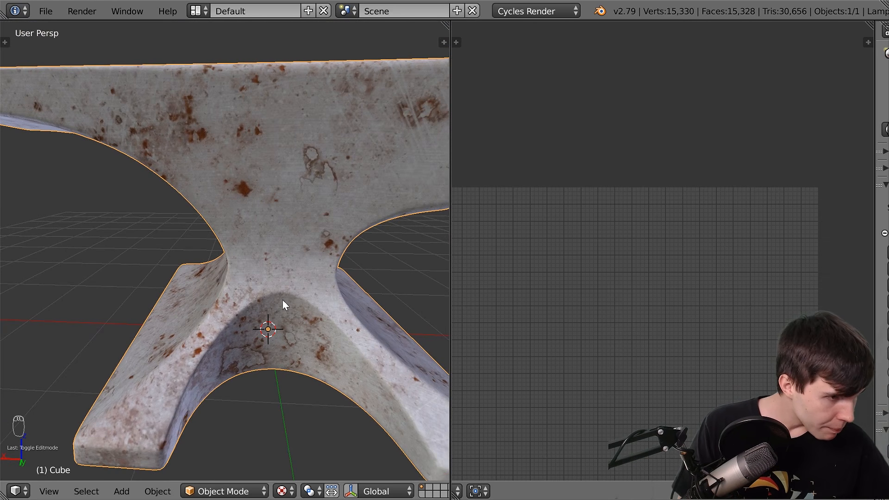
Maximize the 3D view and examine the texture stretching along the horn
{"action": "key", "text": "shift+space"}
{"action": "scroll", "coordinate": [282, 299], "scroll_direction": "down", "scroll_amount": 4}
{"action": "middle_click_drag", "start_coordinate": [282, 299], "coordinate": [603, 319], "text": "shift"}
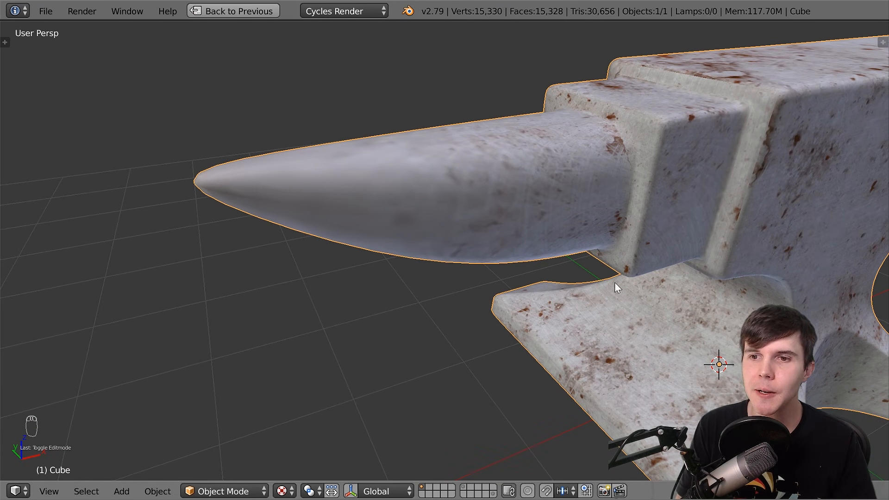
{"action": "middle_click_drag", "start_coordinate": [613, 283], "coordinate": [610, 256]}
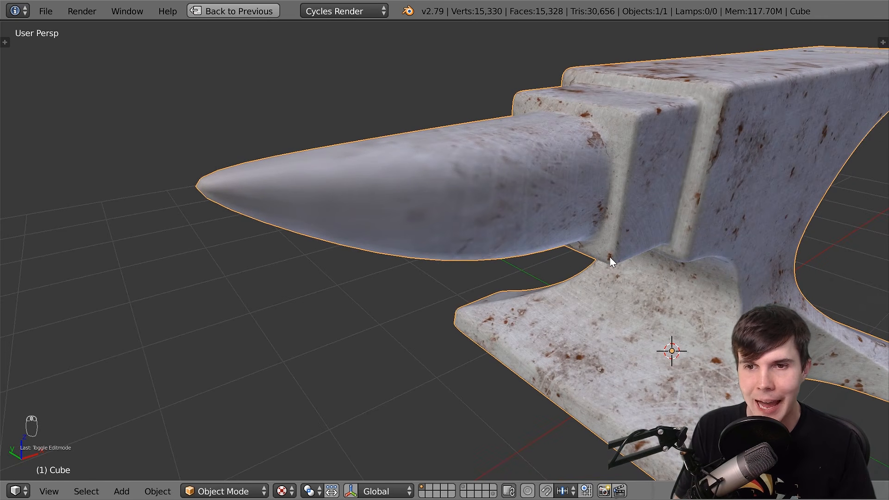
{"action": "middle_click_drag", "start_coordinate": [505, 240], "coordinate": [491, 218]}
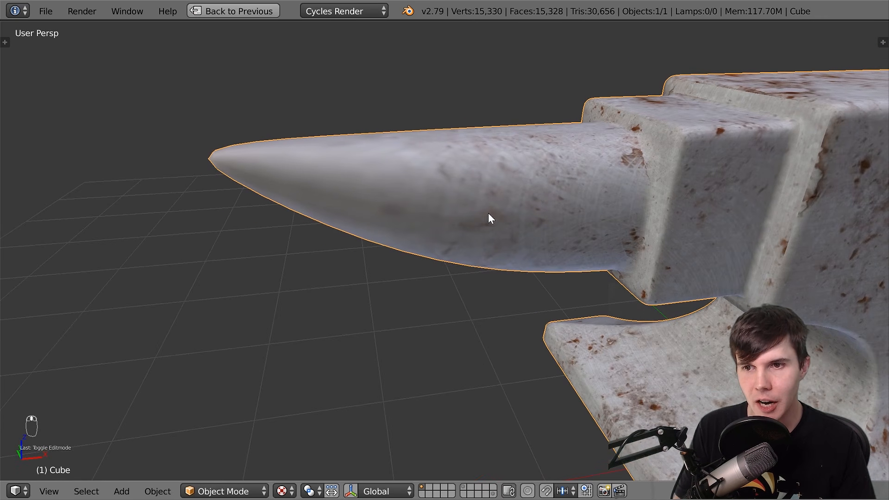
Restore the split layout and return the anvil to Edit Mode to examine the stretch on the horn's UV islands
{"action": "left_click", "coordinate": [264, 13]}
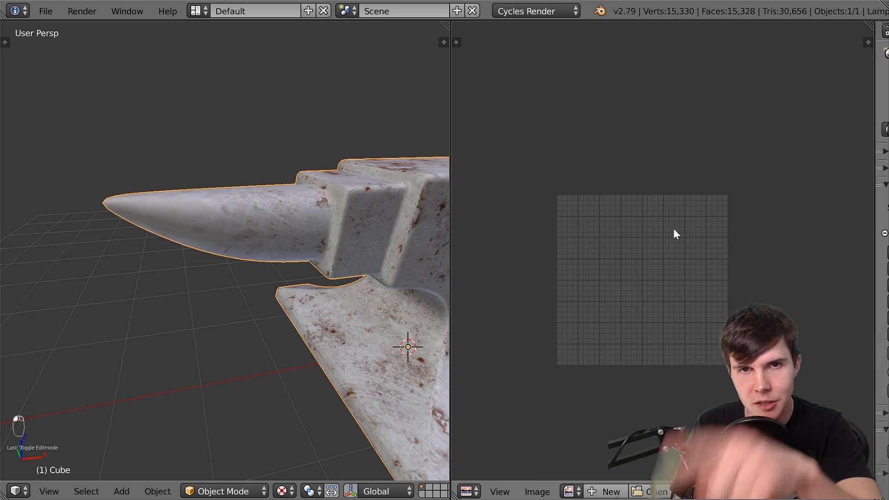
{"action": "scroll", "coordinate": [674, 231], "scroll_direction": "up", "scroll_amount": 2}
{"action": "key", "text": "Tab"}
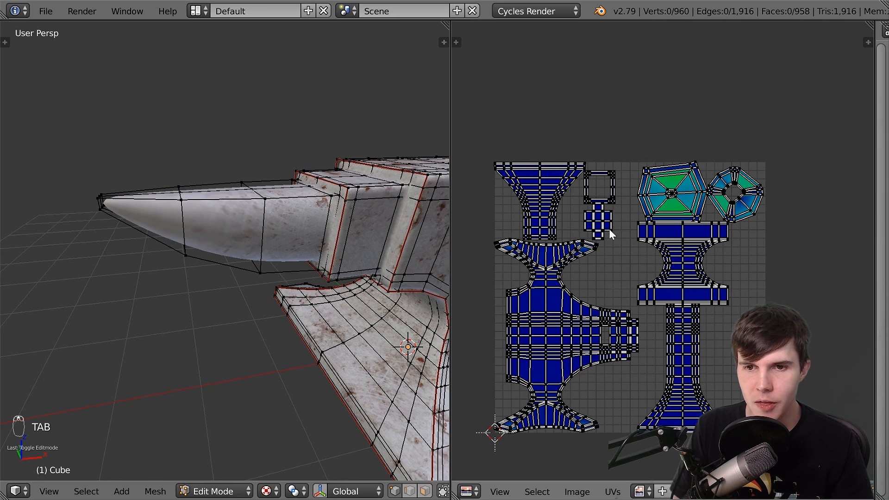
{"action": "scroll", "coordinate": [608, 235], "scroll_direction": "up", "scroll_amount": 1}
{"action": "scroll", "coordinate": [665, 231], "scroll_direction": "up", "scroll_amount": 2}
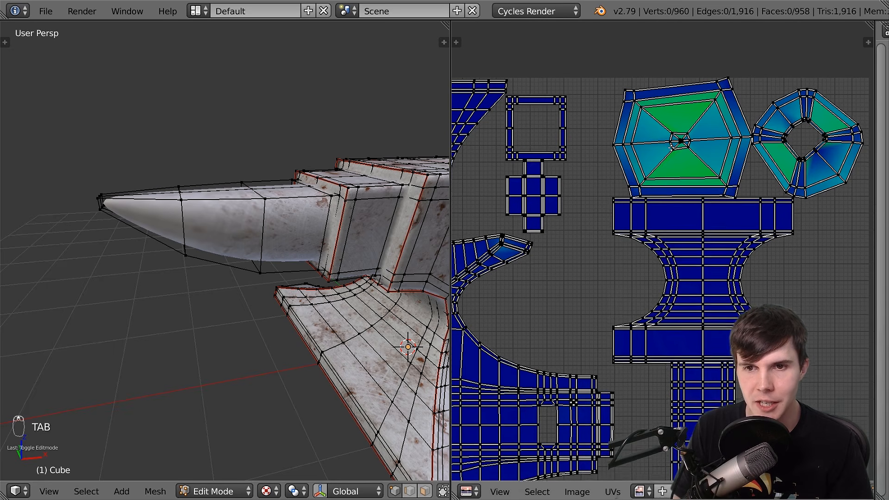
{"action": "scroll", "coordinate": [632, 202], "scroll_direction": "up", "scroll_amount": 1}
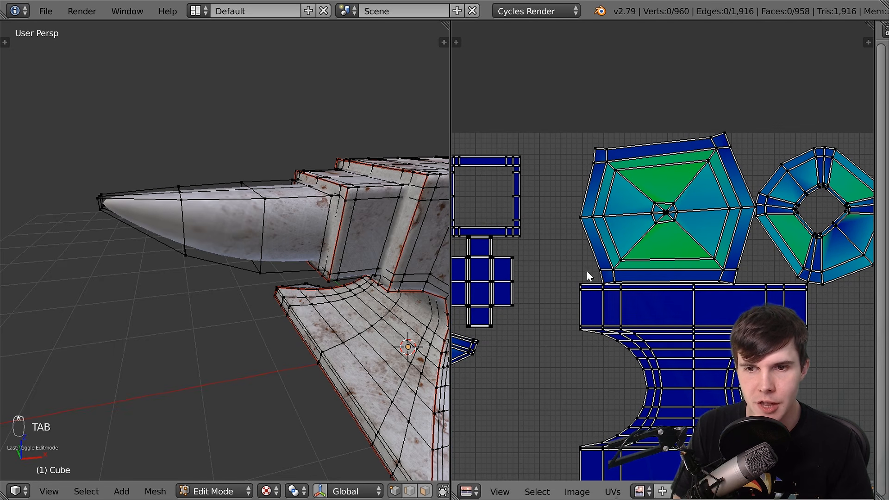
{"action": "scroll", "coordinate": [762, 157], "scroll_direction": "down", "scroll_amount": 6}
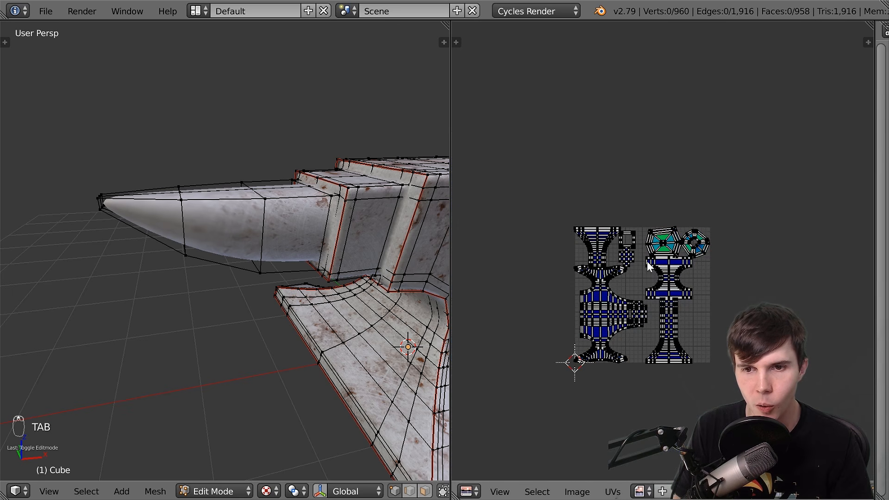
Switch to Object Mode and examine the rusty texture around the horn and its block in a maximized 3D view, then restore the split layout
{"action": "scroll", "coordinate": [687, 239], "scroll_direction": "up", "scroll_amount": 3}
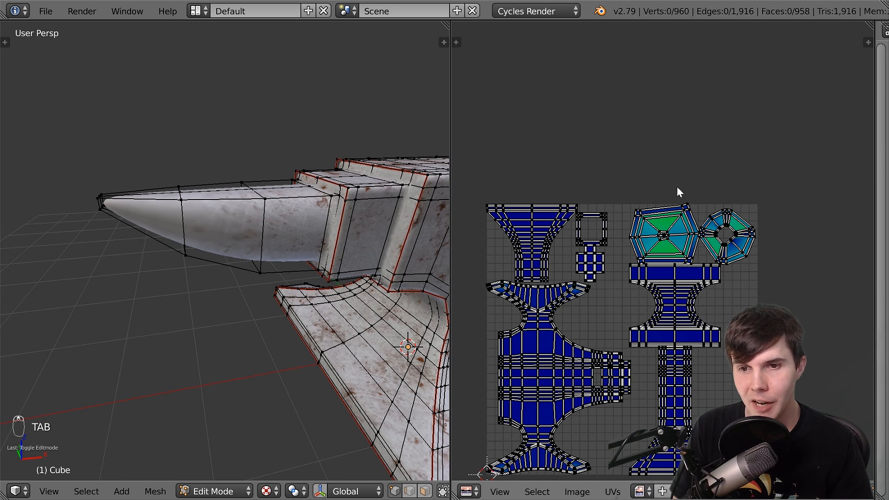
{"action": "key", "text": "Tab"}
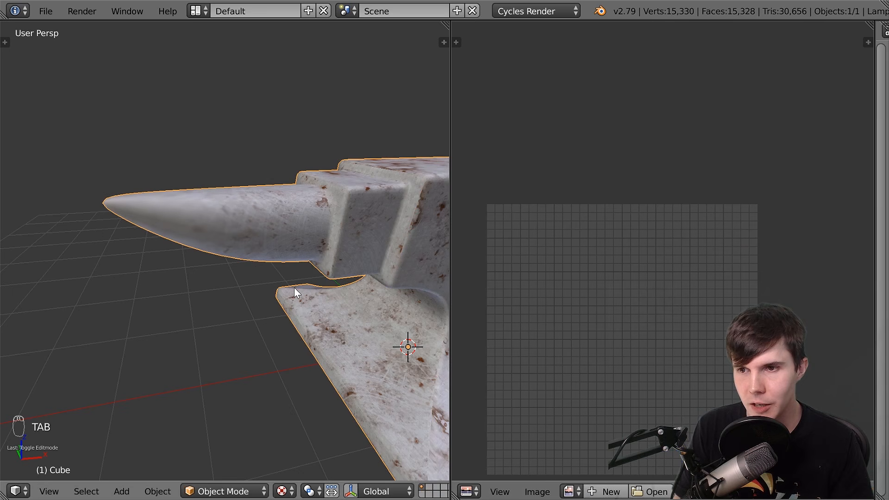
{"action": "scroll", "coordinate": [301, 265], "scroll_direction": "up", "scroll_amount": 2}
{"action": "key", "text": "shift+space"}
{"action": "scroll", "coordinate": [488, 235], "scroll_direction": "down", "scroll_amount": 2}
{"action": "scroll", "coordinate": [464, 249], "scroll_direction": "up", "scroll_amount": 1}
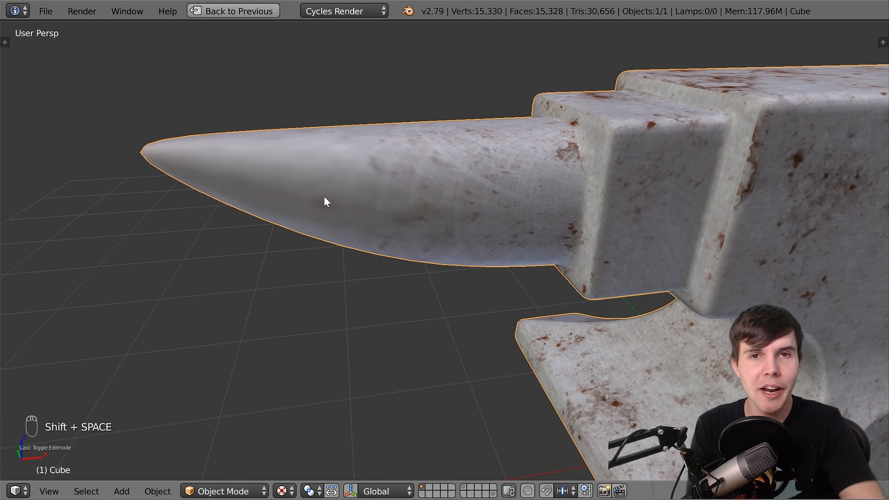
{"action": "middle_click_drag", "start_coordinate": [324, 200], "coordinate": [500, 215]}
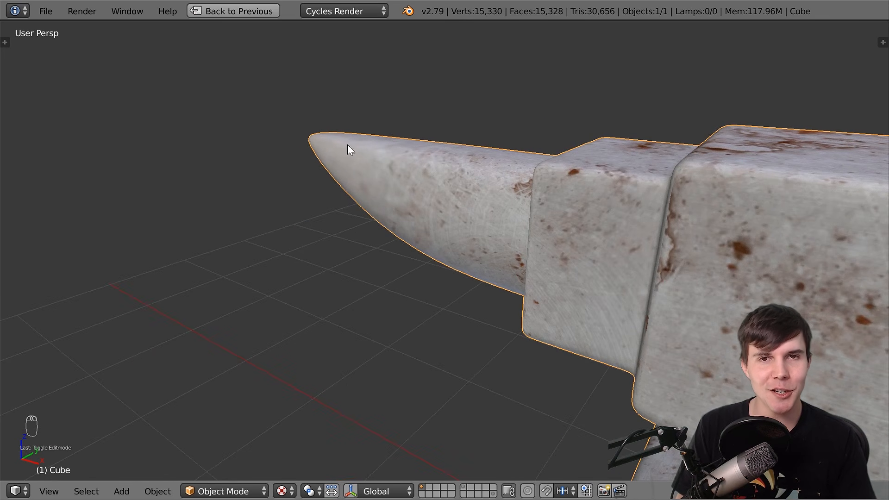
{"action": "middle_click_drag", "start_coordinate": [347, 144], "coordinate": [388, 185]}
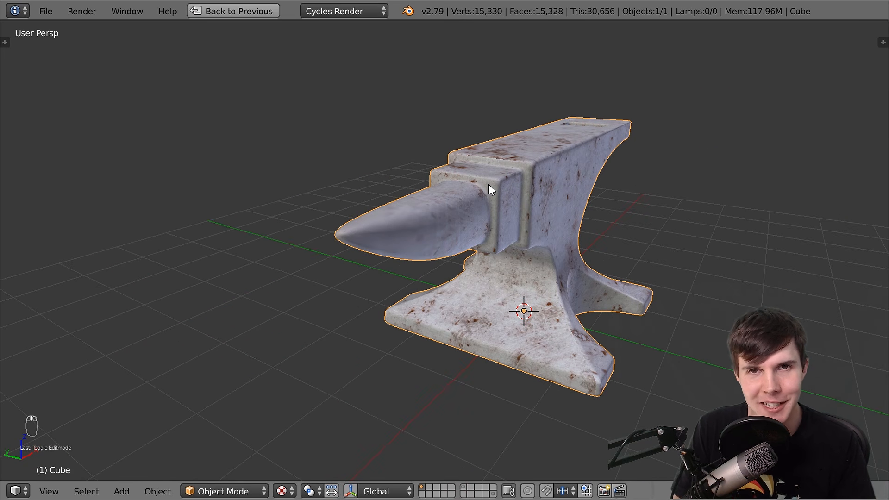
{"action": "key", "text": "ctrl+Up"}
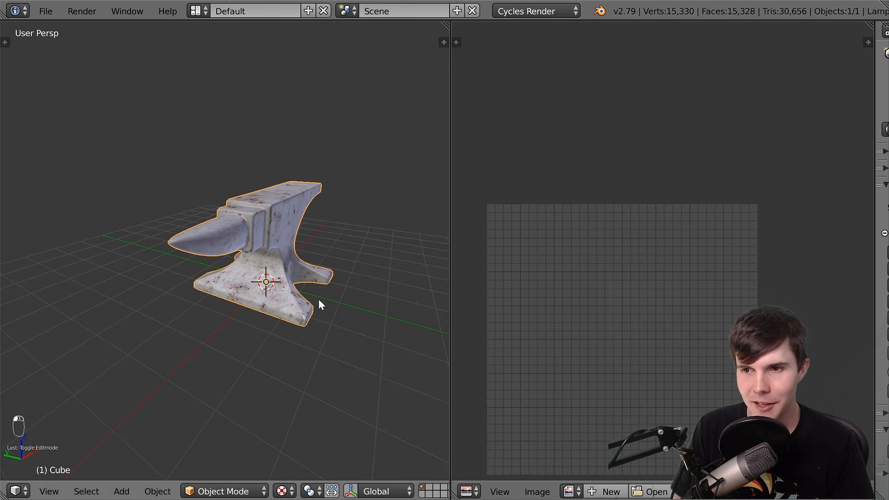
In Edit Mode, mark a seam on the edge loop around the base of the horn where it meets the block
{"action": "key", "text": "Tab"}
{"action": "scroll", "coordinate": [318, 299], "scroll_direction": "up", "scroll_amount": 2}
{"action": "scroll", "coordinate": [609, 279], "scroll_direction": "up", "scroll_amount": 5}
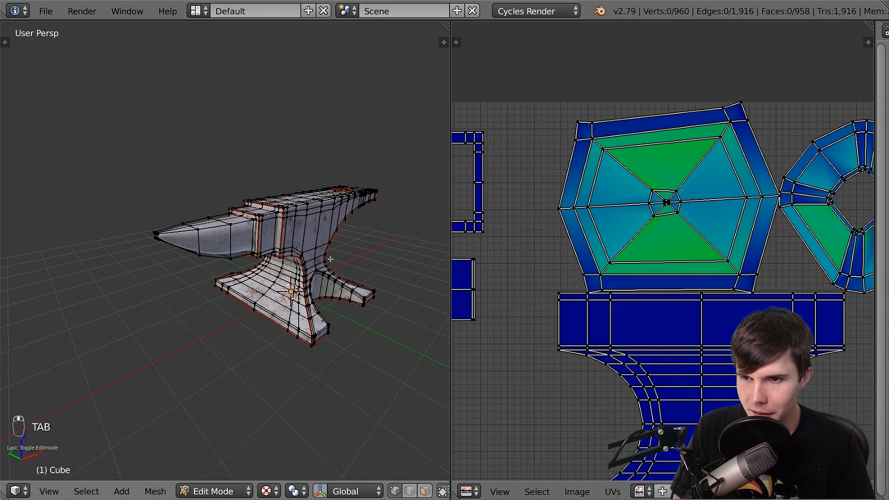
{"action": "scroll", "coordinate": [312, 269], "scroll_direction": "up", "scroll_amount": 3}
{"action": "scroll", "coordinate": [312, 269], "scroll_direction": "up", "scroll_amount": 5}
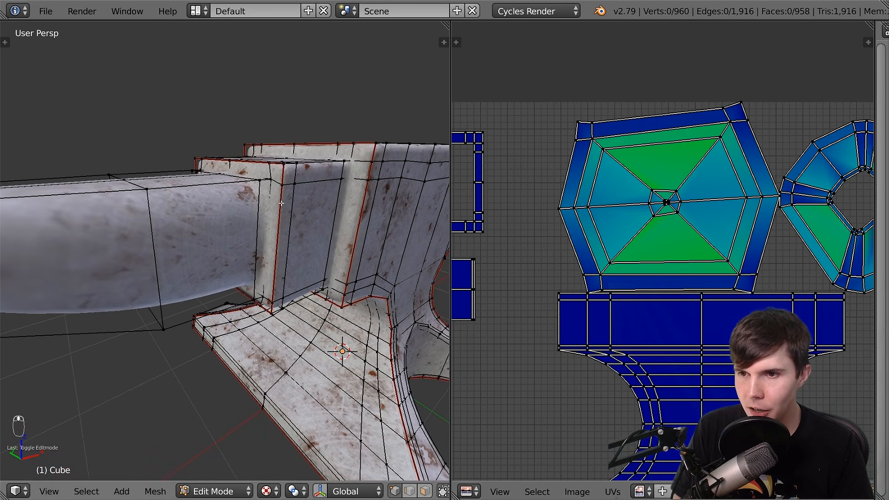
{"action": "key", "text": "z"}
{"action": "key", "text": "z"}
{"action": "right_click", "coordinate": [273, 198], "text": "alt"}
{"action": "right_click", "coordinate": [263, 179], "text": "alt+shift"}
{"action": "key", "text": "z"}
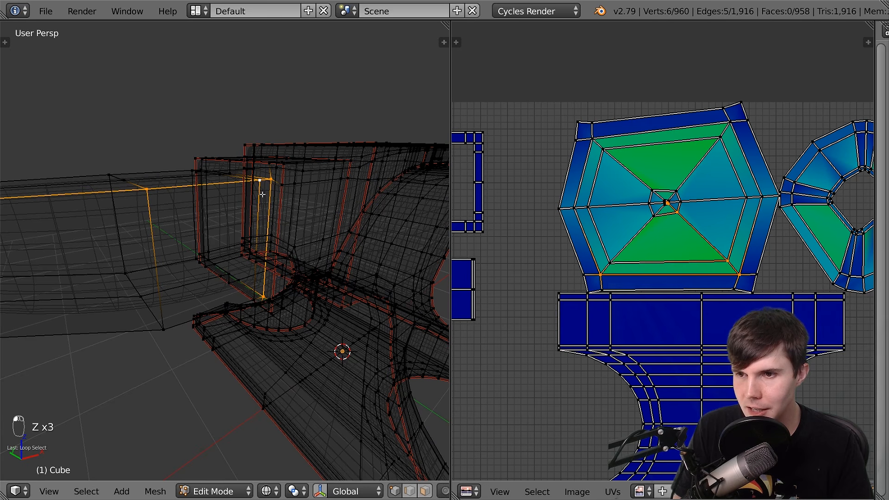
{"action": "mouse_move", "coordinate": [265, 191]}
{"action": "middle_mouse_down"}
{"action": "mouse_move", "coordinate": [260, 173]}
{"action": "mouse_move", "coordinate": [290, 145]}
{"action": "mouse_move", "coordinate": [243, 317]}
{"action": "mouse_move", "coordinate": [329, 309]}
{"action": "mouse_move", "coordinate": [86, 263]}
{"action": "middle_mouse_up"}
{"action": "key", "text": "z"}
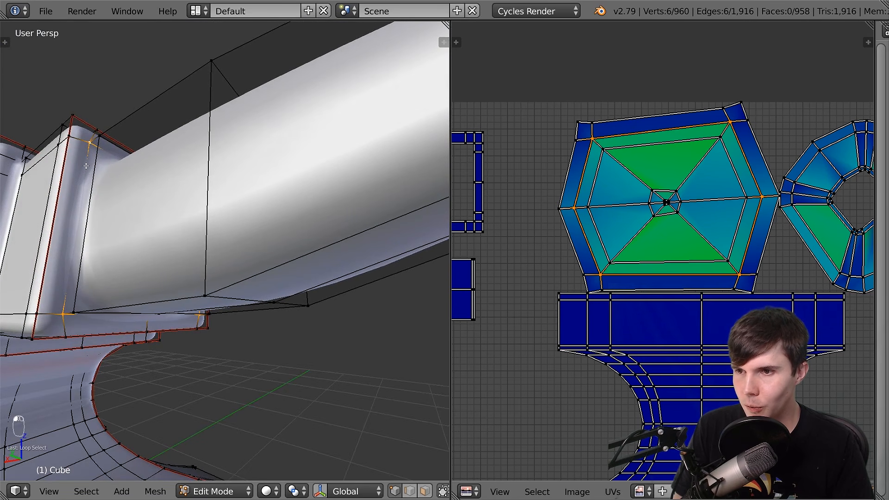
{"action": "key", "text": "z"}
{"action": "key", "text": "z"}
{"action": "key", "text": "ctrl+e"}
{"action": "left_click", "coordinate": [144, 184]}
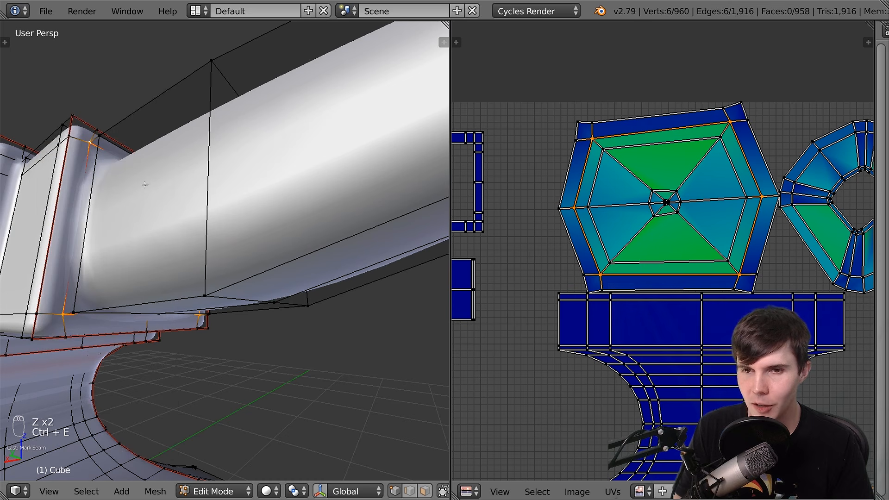
Select the whole mesh, unwrap it again with the horn cut from its block, and clear the selection
{"action": "middle_click_drag", "start_coordinate": [145, 184], "coordinate": [320, 246]}
{"action": "key", "text": "a"}
{"action": "key", "text": "a"}
{"action": "key", "text": "a"}
{"action": "key", "text": "u"}
{"action": "left_click", "coordinate": [244, 235]}
{"action": "key", "text": "a"}
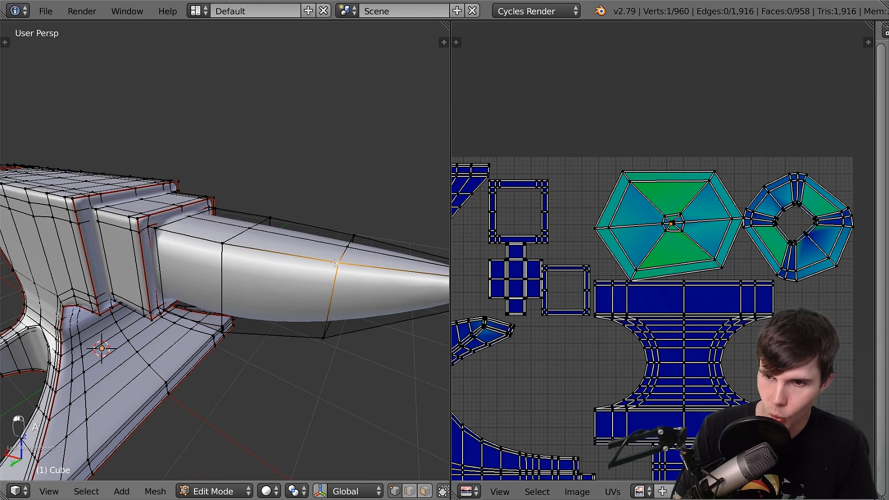
Turn off selection sync in the UV editor, select the entire mesh, and select only the horn's linked UV island
{"action": "key", "text": "l"}
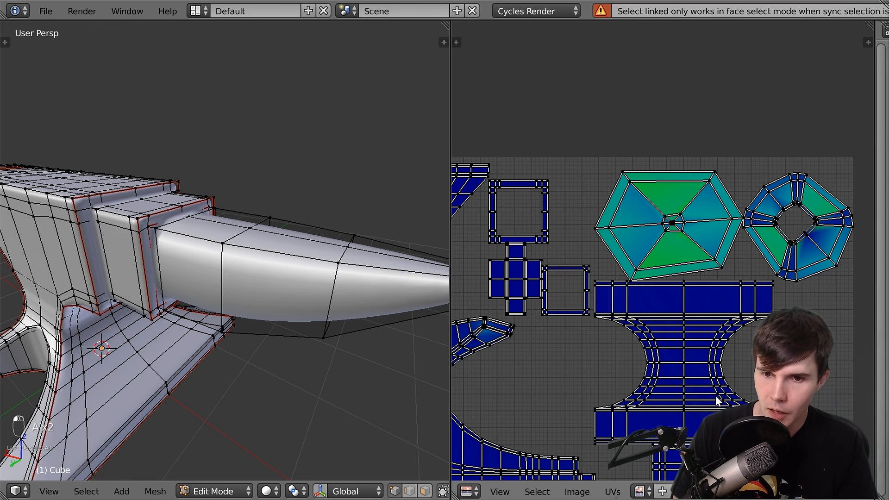
{"action": "scroll", "coordinate": [605, 494], "scroll_direction": "down", "scroll_amount": 5}
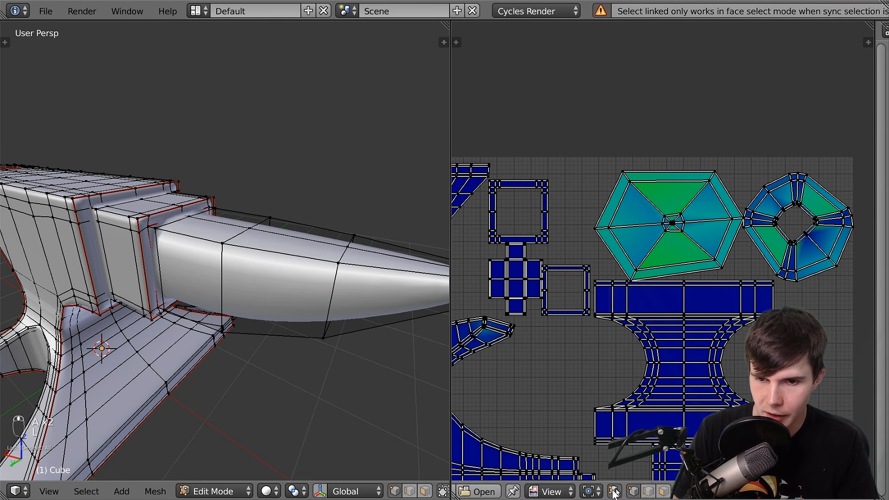
{"action": "left_click", "coordinate": [614, 493]}
{"action": "key", "text": "a"}
{"action": "key", "text": "a"}
{"action": "key", "text": "a"}
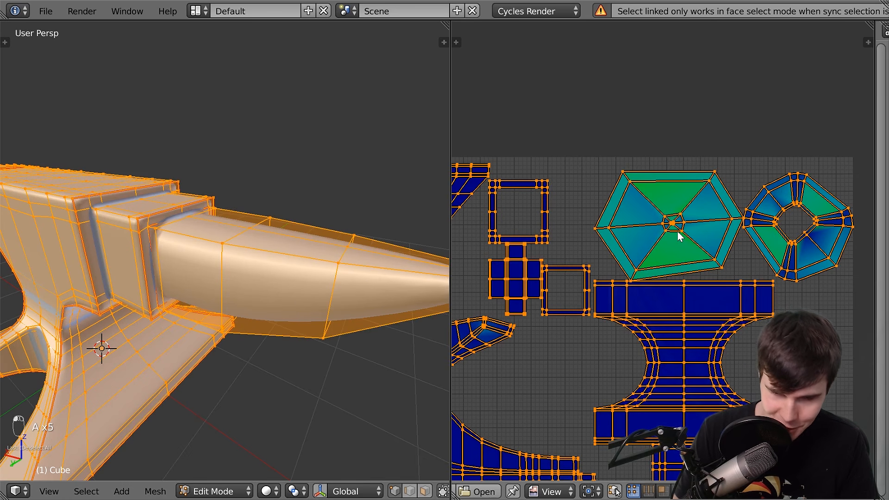
{"action": "key", "text": "a"}
{"action": "scroll", "coordinate": [679, 230], "scroll_direction": "up", "scroll_amount": 4}
{"action": "scroll", "coordinate": [679, 229], "scroll_direction": "down", "scroll_amount": 1}
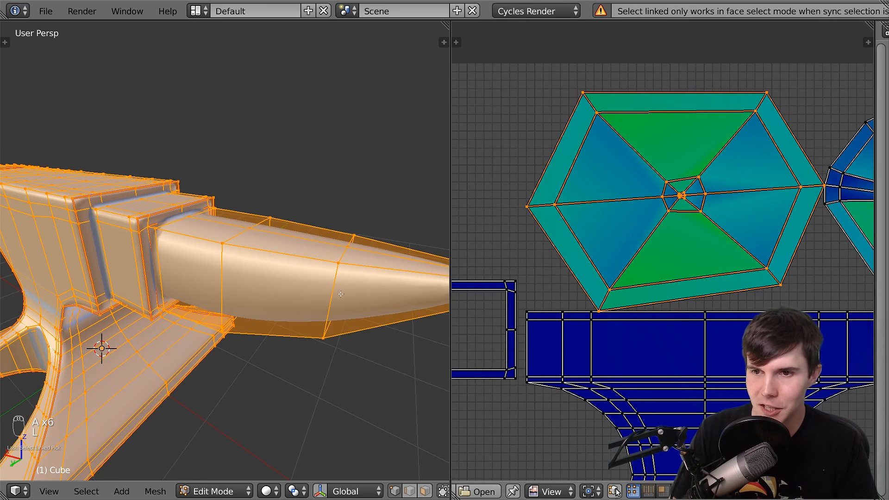
Mark a seam on one lower lengthwise edge of the horn, running from its base to its tip
{"action": "middle_click_drag", "start_coordinate": [168, 320], "coordinate": [192, 239]}
{"action": "key", "text": "a"}
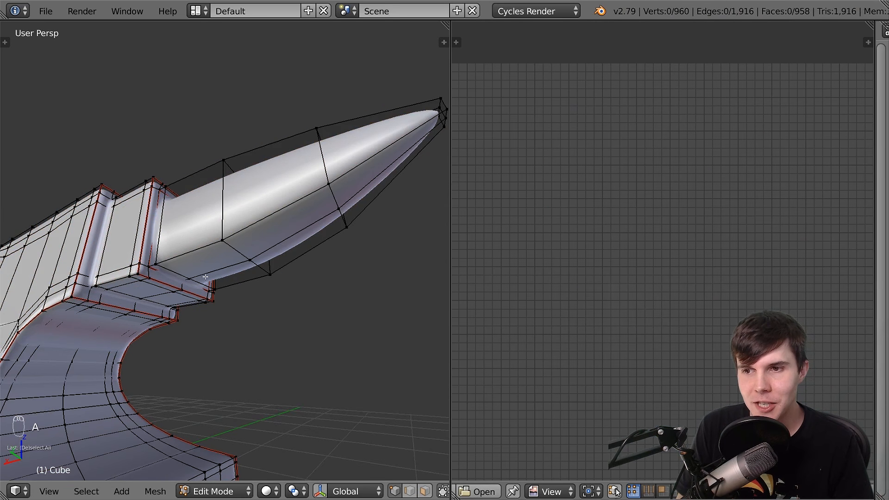
{"action": "middle_click_drag", "start_coordinate": [323, 255], "coordinate": [252, 241]}
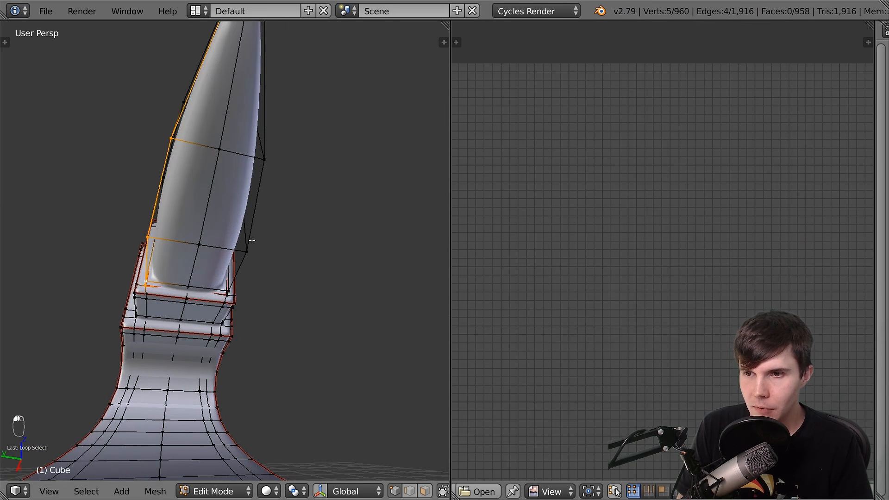
{"action": "middle_click_drag", "start_coordinate": [259, 204], "coordinate": [224, 262]}
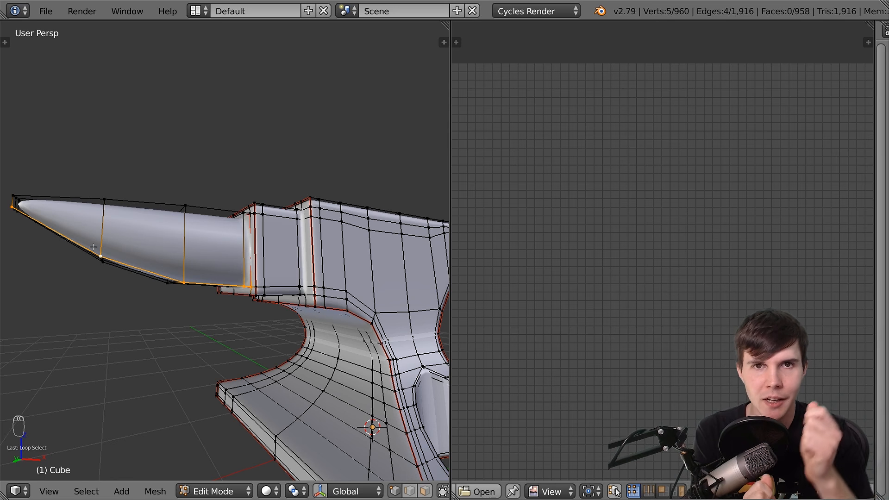
{"action": "middle_click_drag", "start_coordinate": [93, 247], "coordinate": [227, 195]}
{"action": "middle_click_drag", "start_coordinate": [218, 249], "coordinate": [237, 320]}
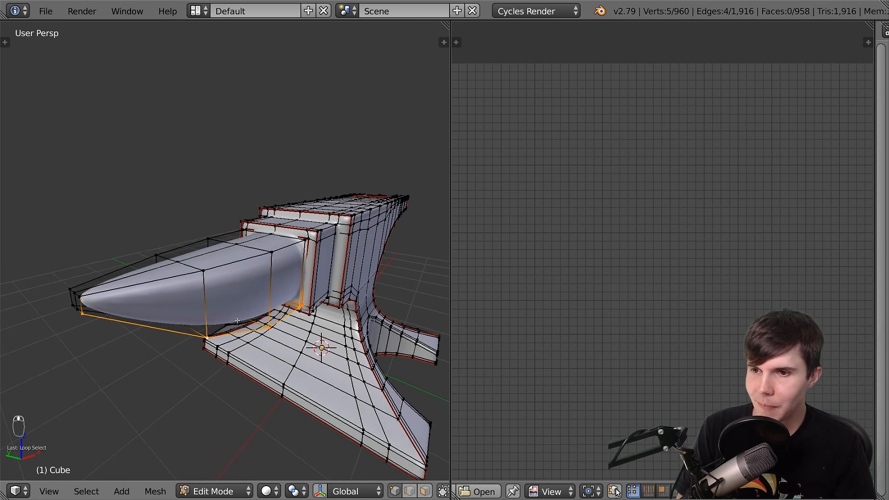
{"action": "middle_click_drag", "start_coordinate": [240, 268], "coordinate": [237, 281]}
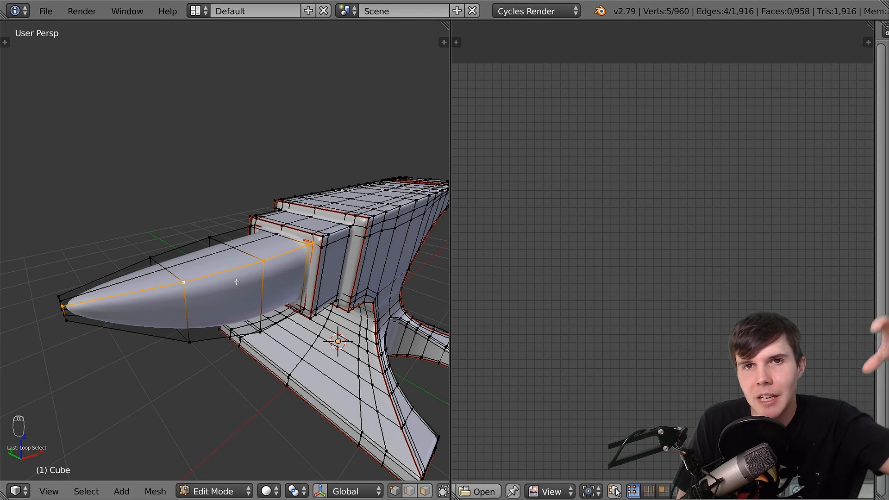
{"action": "middle_click_drag", "start_coordinate": [245, 281], "coordinate": [251, 265]}
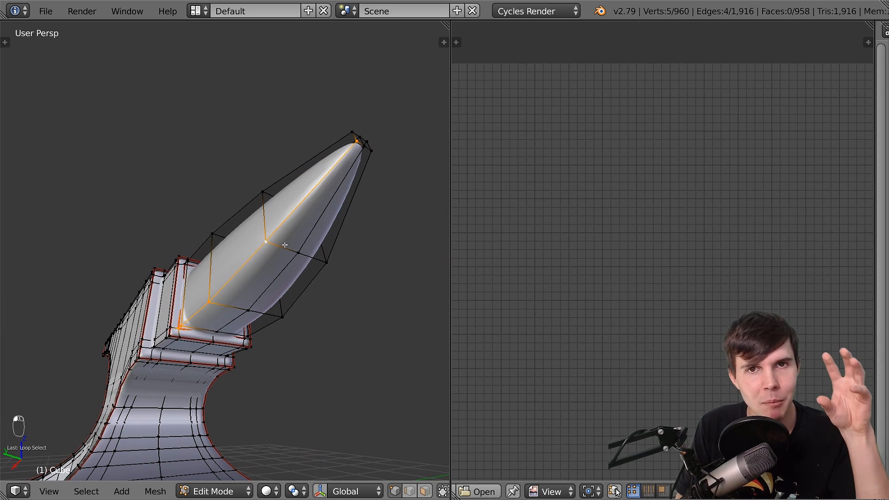
{"action": "key", "text": "ctrl+e"}
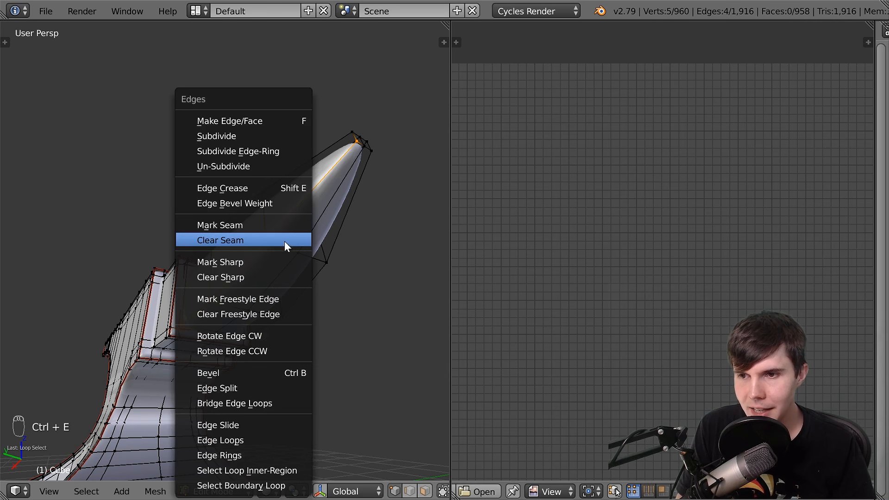
{"action": "left_click", "coordinate": [288, 226]}
Unwrap the entire mesh with the horn's lengthwise seam and inspect the stretch on the horn's island
{"action": "key", "text": "a"}
{"action": "key", "text": "a"}
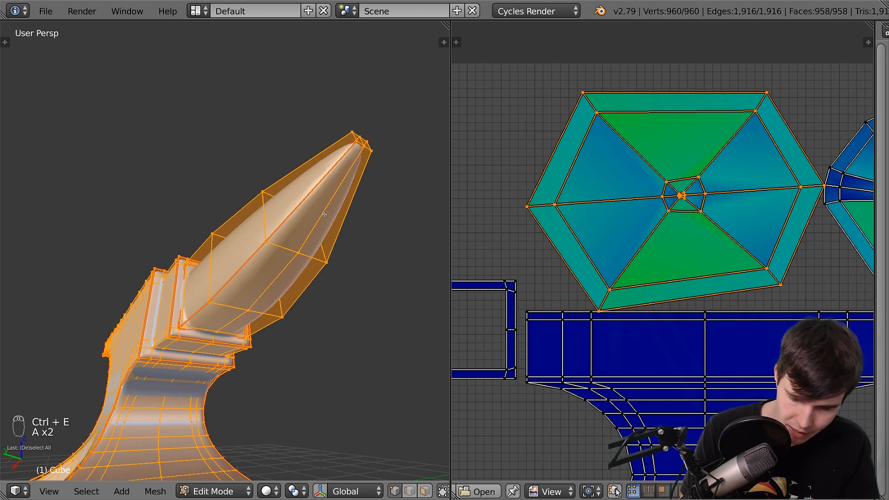
{"action": "scroll", "coordinate": [482, 214], "scroll_direction": "down", "scroll_amount": 5}
{"action": "key", "text": "u"}
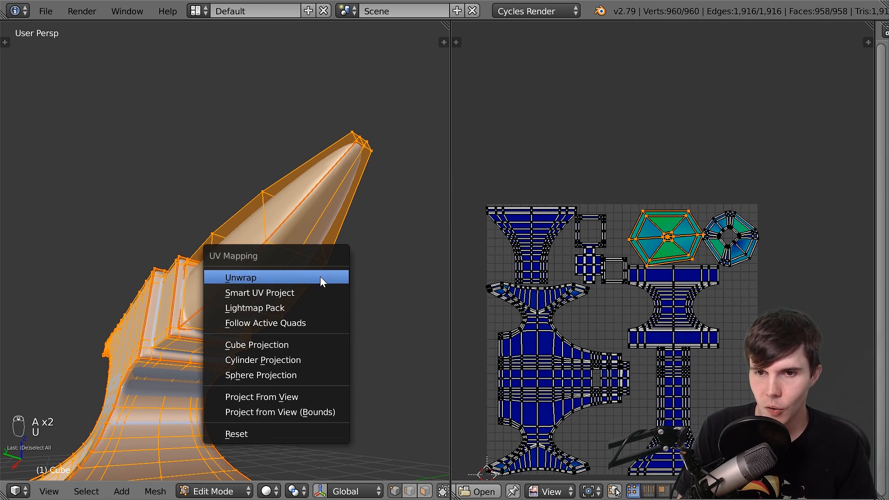
{"action": "left_click", "coordinate": [321, 278]}
{"action": "scroll", "coordinate": [663, 270], "scroll_direction": "up", "scroll_amount": 6}
{"action": "key", "text": "a"}
{"action": "scroll", "coordinate": [662, 269], "scroll_direction": "down", "scroll_amount": 5}
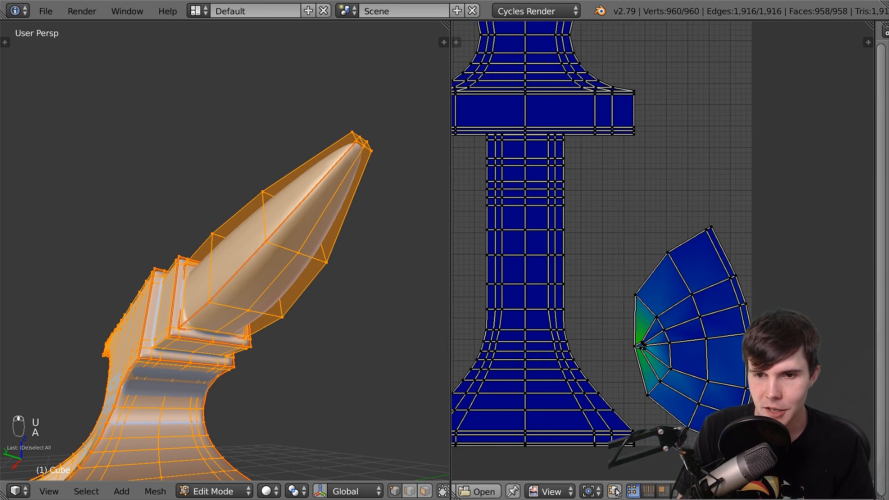
{"action": "scroll", "coordinate": [681, 285], "scroll_direction": "up", "scroll_amount": 4}
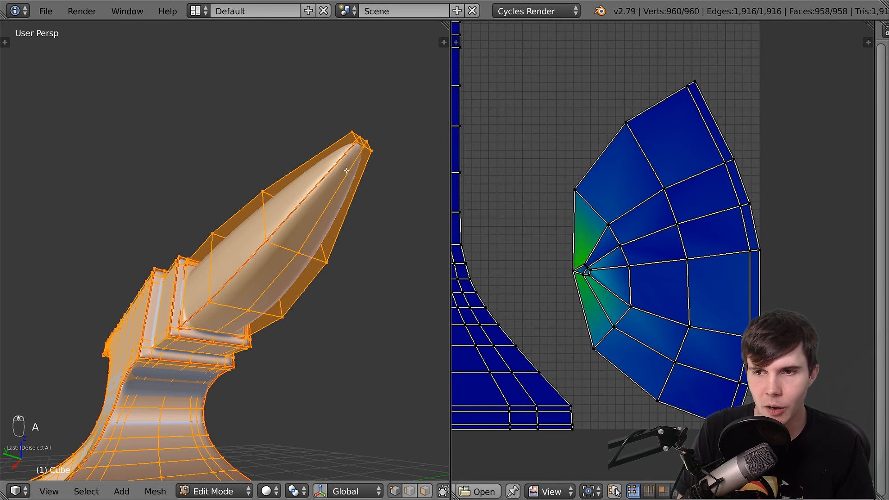
{"action": "middle_click_drag", "start_coordinate": [342, 245], "coordinate": [362, 236]}
{"action": "scroll", "coordinate": [667, 225], "scroll_direction": "down", "scroll_amount": 2}
{"action": "scroll", "coordinate": [679, 274], "scroll_direction": "down", "scroll_amount": 4}
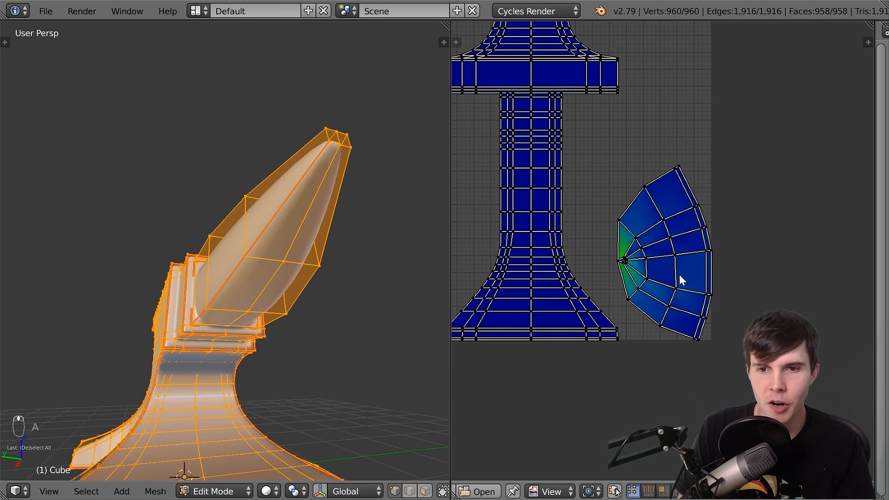
Mark a seam along the bottom and both side edges of the horn's end cap, leaving its top edge attached
{"action": "middle_click_drag", "start_coordinate": [273, 266], "coordinate": [297, 208]}
{"action": "scroll", "coordinate": [298, 204], "scroll_direction": "up", "scroll_amount": 4}
{"action": "key", "text": "a"}
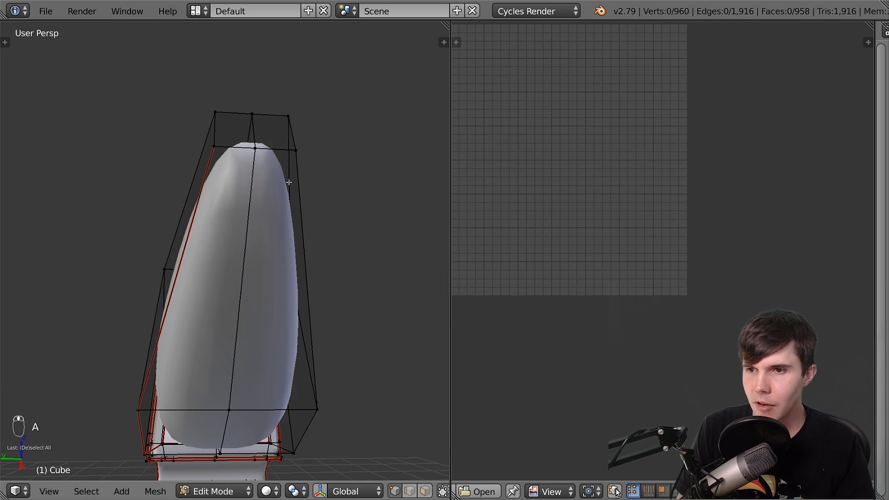
{"action": "key", "text": "a"}
{"action": "scroll", "coordinate": [666, 283], "scroll_direction": "up", "scroll_amount": 4}
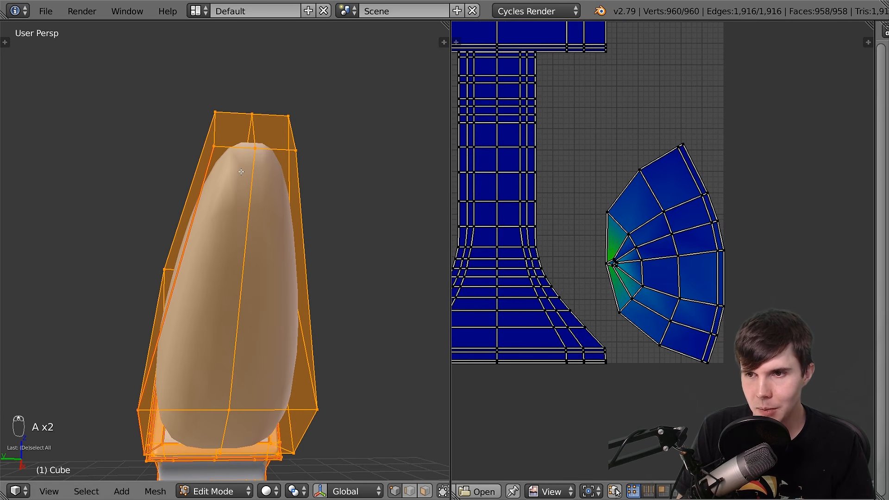
{"action": "right_click", "coordinate": [227, 148]}
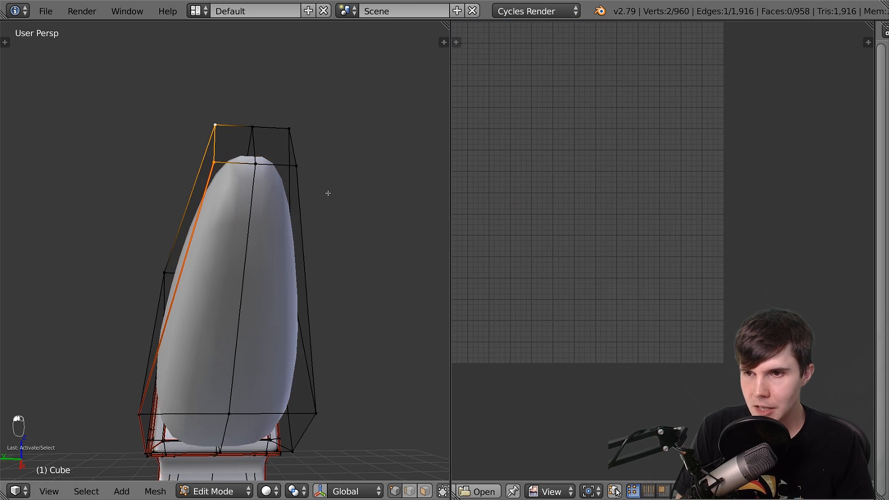
{"action": "right_click", "coordinate": [324, 137], "text": "shift"}
{"action": "middle_click_drag", "start_coordinate": [324, 137], "coordinate": [304, 170]}
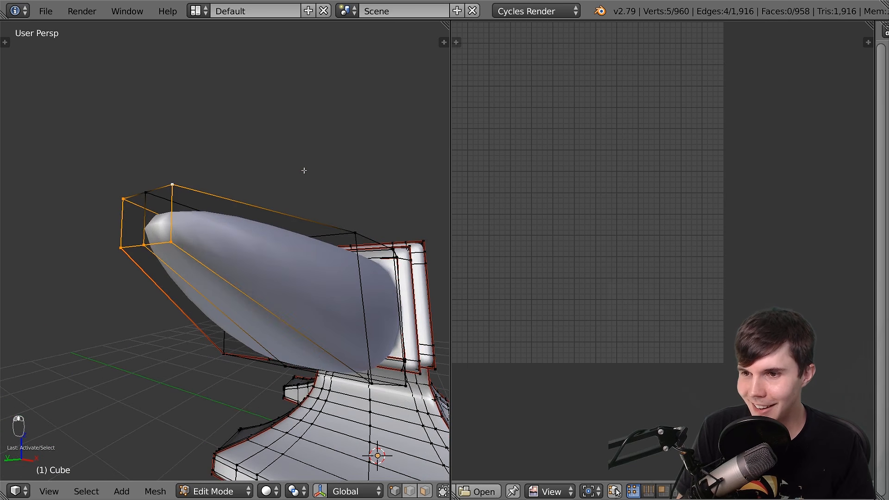
{"action": "key", "text": "ctrl+e"}
{"action": "left_click", "coordinate": [304, 170]}
Unwrap the entire mesh again with the end cap seam and check the stretch near the horn's tip
{"action": "key", "text": "a"}
{"action": "key", "text": "a"}
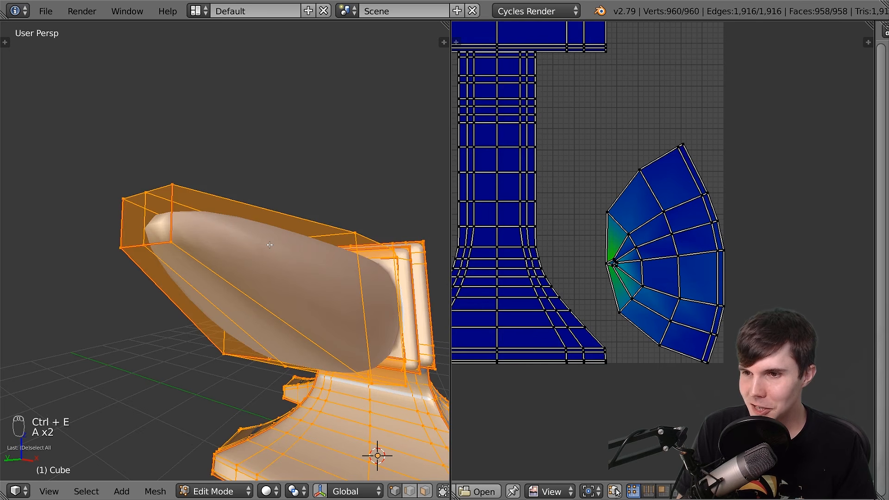
{"action": "key", "text": "u"}
{"action": "left_click", "coordinate": [271, 247]}
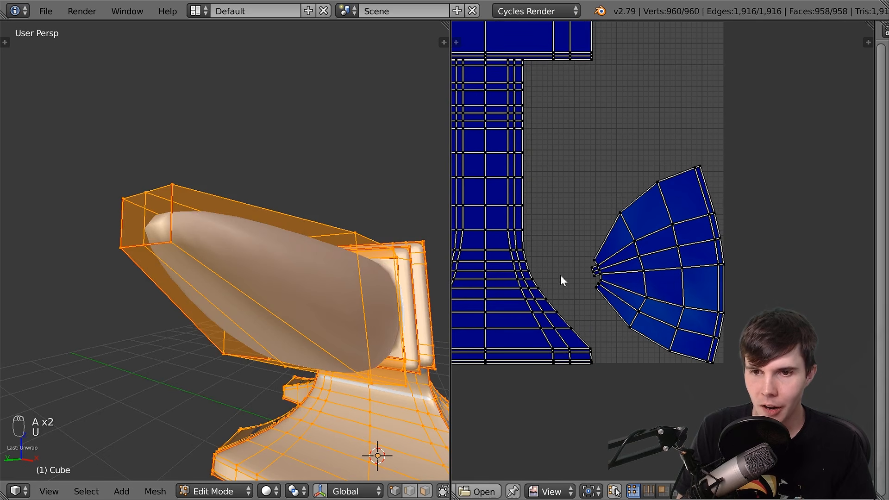
{"action": "scroll", "coordinate": [633, 303], "scroll_direction": "up", "scroll_amount": 4}
{"action": "scroll", "coordinate": [632, 309], "scroll_direction": "down", "scroll_amount": 4}
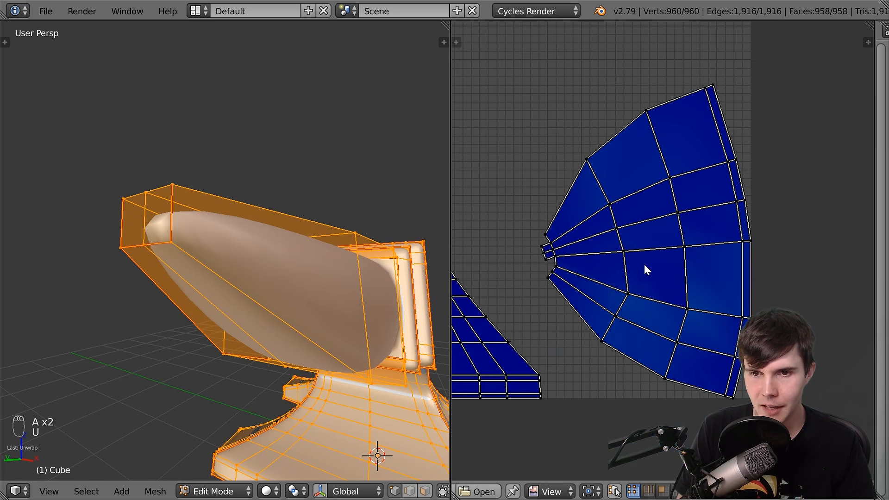
Display the anvil in Object Mode with its rusty metal texture and examine the mapping along the horn
{"action": "key", "text": "Tab"}
{"action": "scroll", "coordinate": [323, 411], "scroll_direction": "up", "scroll_amount": 3}
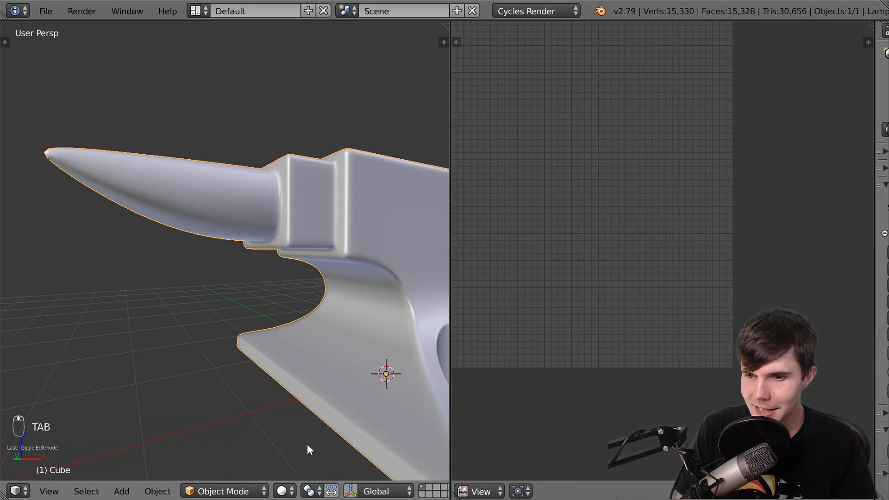
{"action": "left_click", "coordinate": [283, 491]}
{"action": "left_click", "coordinate": [323, 427]}
{"action": "scroll", "coordinate": [328, 346], "scroll_direction": "down", "scroll_amount": 1}
{"action": "middle_click_drag", "start_coordinate": [328, 347], "coordinate": [266, 318]}
{"action": "scroll", "coordinate": [266, 319], "scroll_direction": "up", "scroll_amount": 4}
{"action": "scroll", "coordinate": [301, 237], "scroll_direction": "down", "scroll_amount": 1}
{"action": "scroll", "coordinate": [301, 236], "scroll_direction": "down", "scroll_amount": 3}
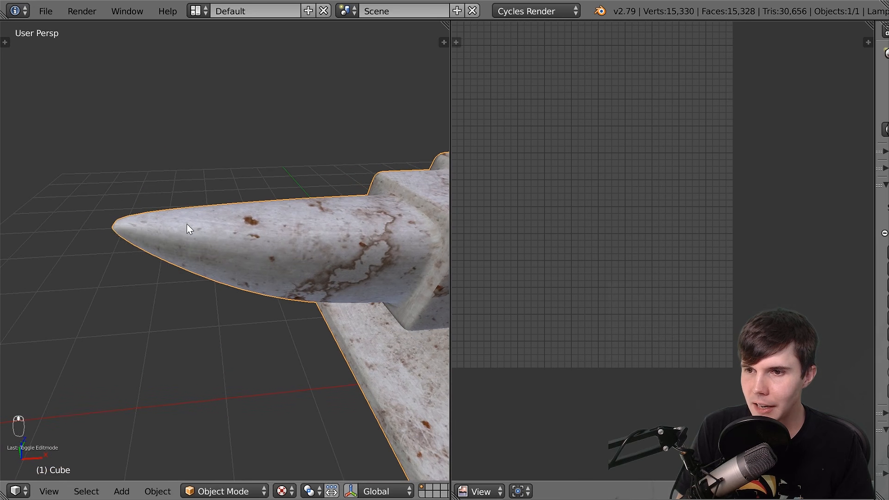
Inspect the rusty texture on the horn's other side, the anvil's sides and top face, and the stepped block behind the horn
{"action": "middle_click_drag", "start_coordinate": [187, 224], "coordinate": [306, 207]}
{"action": "scroll", "coordinate": [248, 243], "scroll_direction": "down", "scroll_amount": 4}
{"action": "scroll", "coordinate": [407, 213], "scroll_direction": "up", "scroll_amount": 2}
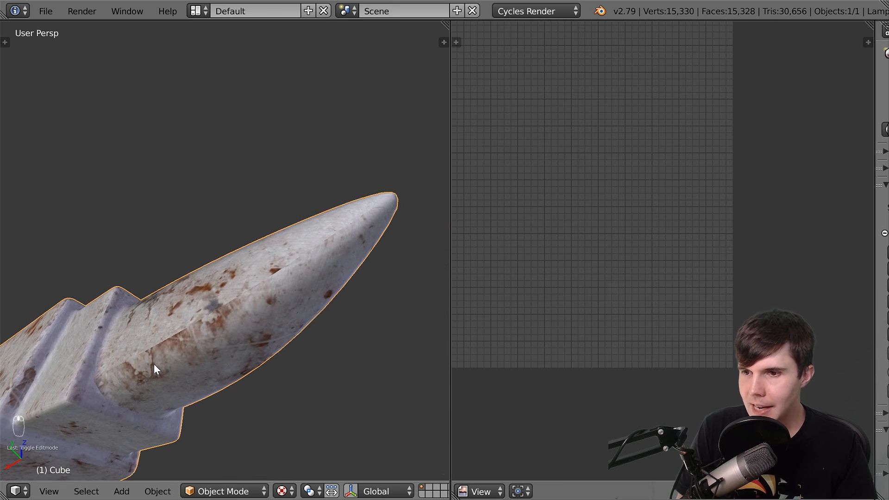
{"action": "scroll", "coordinate": [153, 364], "scroll_direction": "up", "scroll_amount": 3}
{"action": "middle_click_drag", "start_coordinate": [153, 377], "coordinate": [225, 306]}
{"action": "scroll", "coordinate": [276, 341], "scroll_direction": "down", "scroll_amount": 2}
{"action": "scroll", "coordinate": [206, 309], "scroll_direction": "down", "scroll_amount": 3}
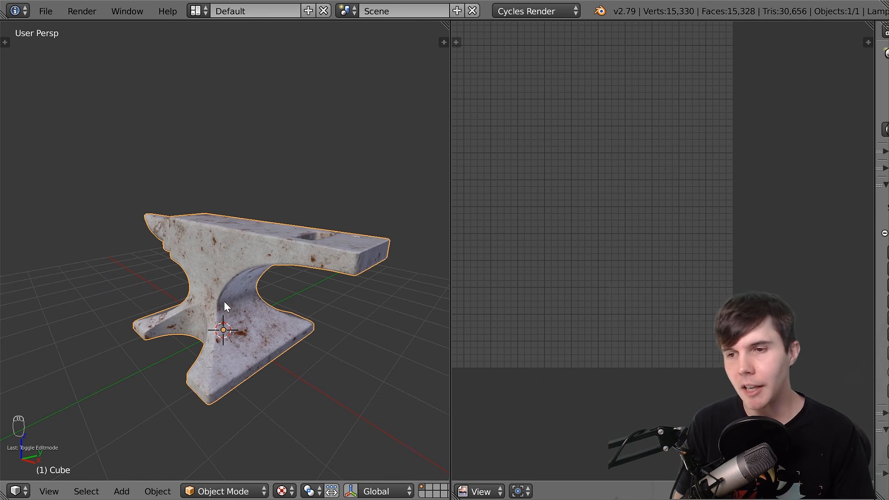
{"action": "scroll", "coordinate": [224, 302], "scroll_direction": "up", "scroll_amount": 4}
{"action": "scroll", "coordinate": [227, 302], "scroll_direction": "down", "scroll_amount": 3}
{"action": "middle_click_drag", "start_coordinate": [240, 304], "coordinate": [193, 312], "text": "shift"}
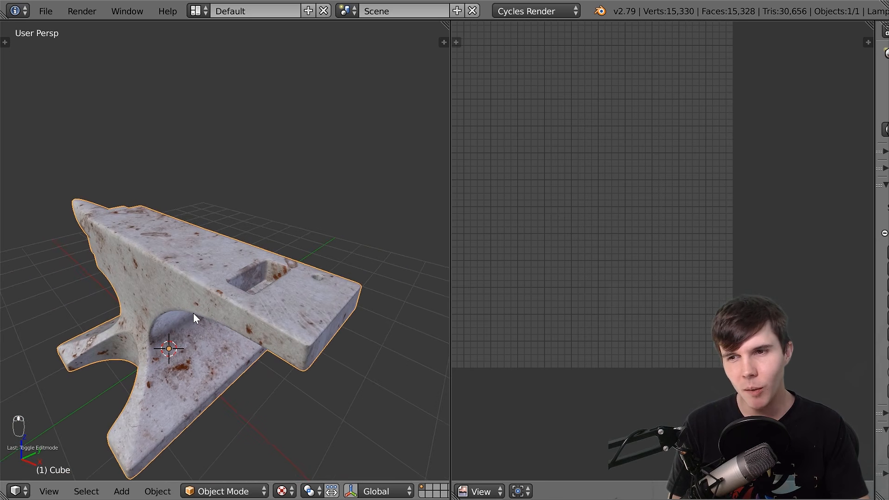
{"action": "scroll", "coordinate": [194, 313], "scroll_direction": "up", "scroll_amount": 2}
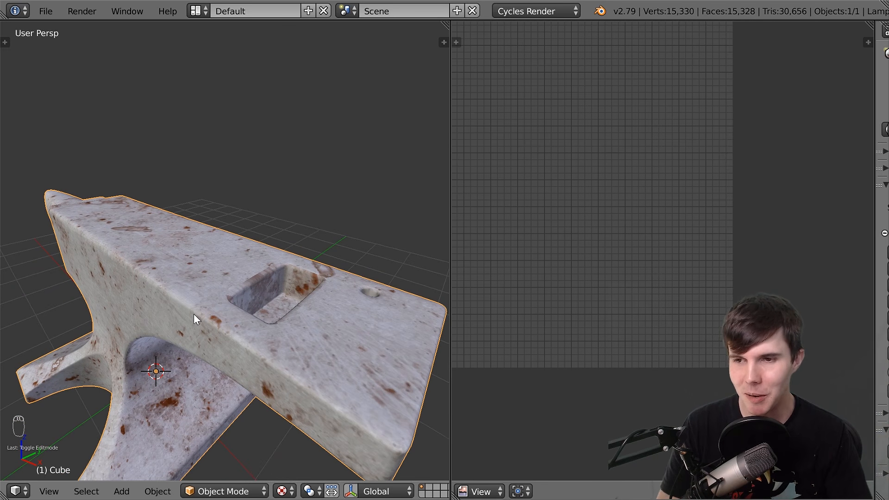
{"action": "middle_click_drag", "start_coordinate": [193, 313], "coordinate": [242, 307]}
{"action": "scroll", "coordinate": [270, 315], "scroll_direction": "down", "scroll_amount": 3}
{"action": "scroll", "coordinate": [243, 307], "scroll_direction": "up", "scroll_amount": 3}
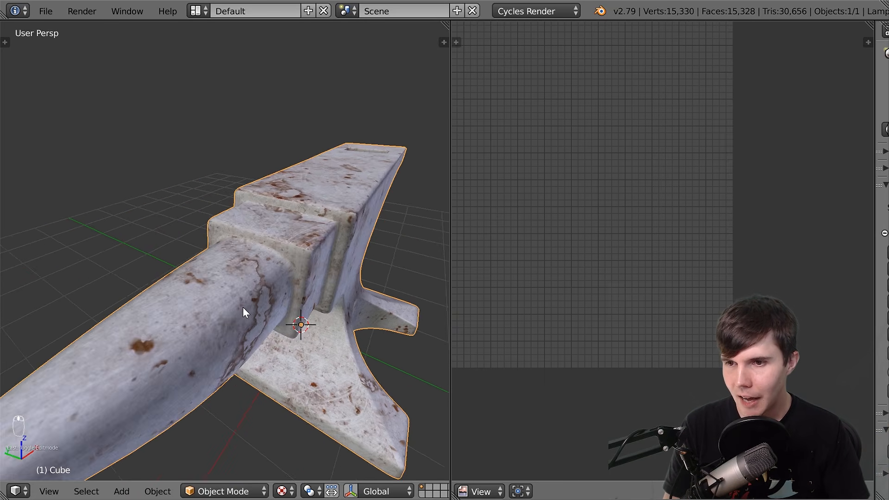
Return to Edit Mode, clear the selection, and restore solid shading around the stepped block behind the horn
{"action": "key", "text": "Tab"}
{"action": "scroll", "coordinate": [602, 208], "scroll_direction": "down", "scroll_amount": 3}
{"action": "scroll", "coordinate": [678, 263], "scroll_direction": "up", "scroll_amount": 5}
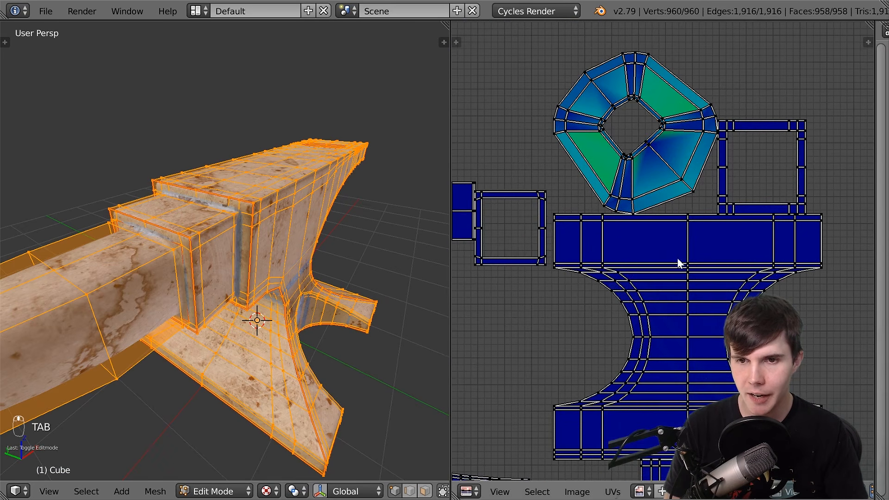
{"action": "scroll", "coordinate": [689, 243], "scroll_direction": "up", "scroll_amount": 2}
{"action": "middle_click_drag", "start_coordinate": [340, 270], "coordinate": [285, 259]}
{"action": "key", "text": "a"}
{"action": "scroll", "coordinate": [222, 245], "scroll_direction": "up", "scroll_amount": 2}
{"action": "middle_click_drag", "start_coordinate": [213, 243], "coordinate": [238, 230]}
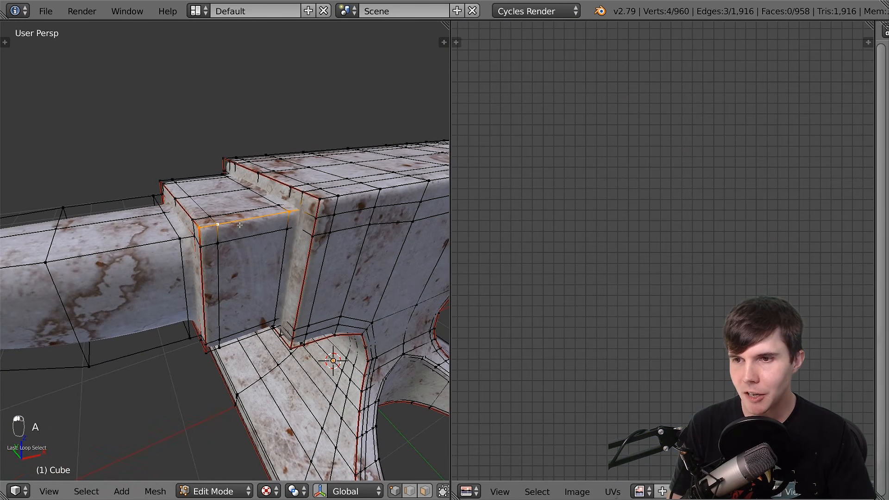
{"action": "key", "text": "z"}
{"action": "key", "text": "z"}
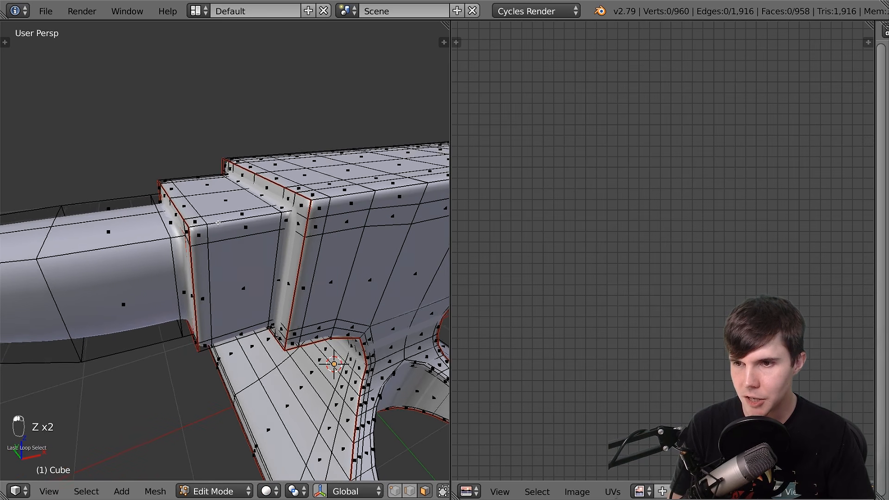
Select the face loops around the block behind the horn to identify its stretched ring-shaped UV island
{"action": "right_click", "coordinate": [200, 230], "text": "alt"}
{"action": "right_click", "coordinate": [203, 227], "text": "alt"}
{"action": "right_click", "coordinate": [269, 215], "text": "alt+shift"}
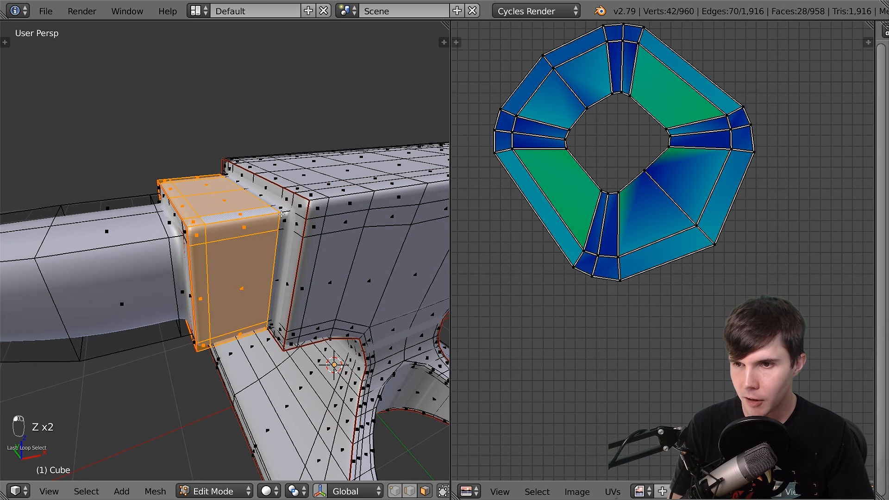
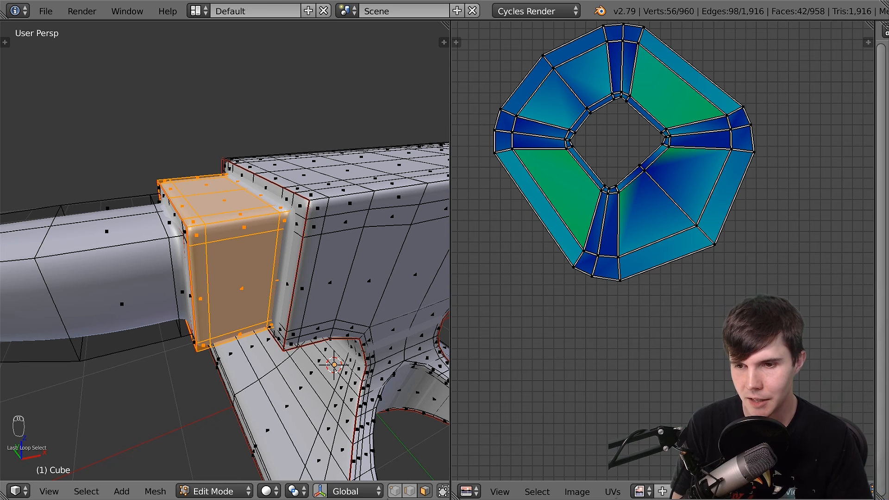
Mark a seam along one lower lengthwise corner edge of the block behind the horn
{"action": "middle_click_drag", "start_coordinate": [320, 405], "coordinate": [430, 278]}
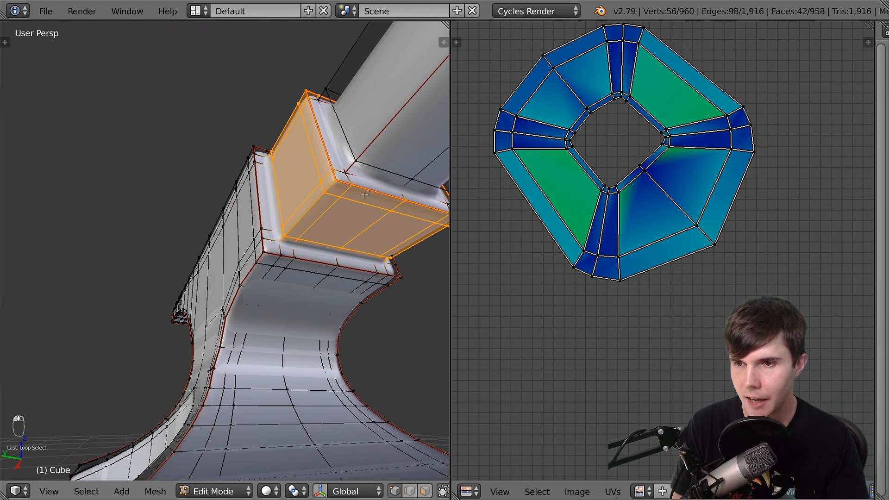
{"action": "right_click_drag", "start_coordinate": [344, 183], "coordinate": [335, 179]}
{"action": "key", "text": "Escape"}
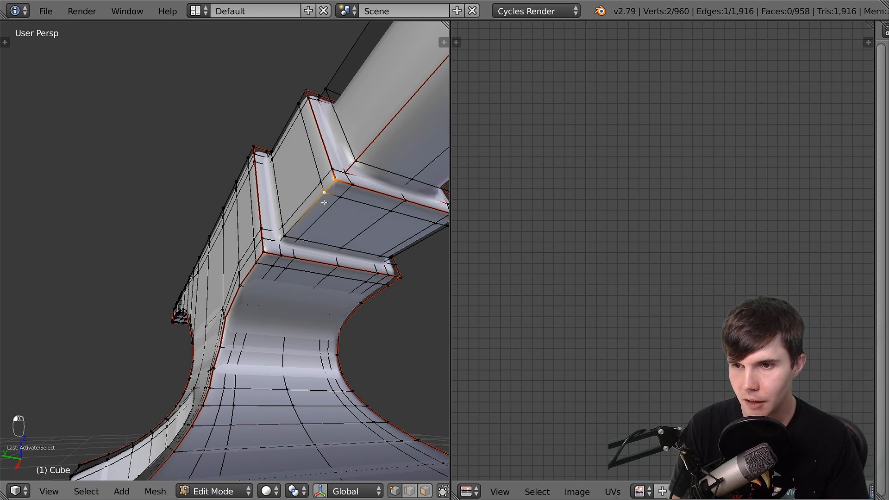
{"action": "key", "text": "ctrl+e"}
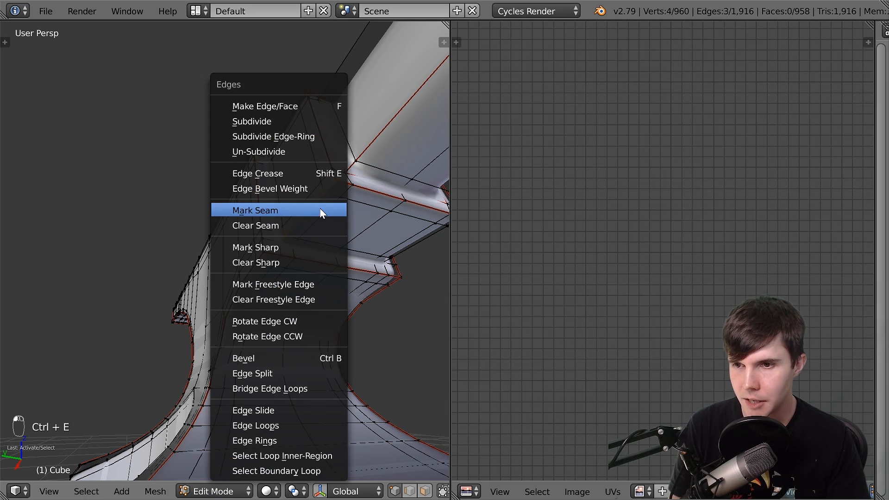
{"action": "left_click", "coordinate": [322, 211]}
Unwrap the entire mesh with the block's new seam and check the stretch across the UV layout
{"action": "key", "text": "a"}
{"action": "key", "text": "a"}
{"action": "key", "text": "a"}
{"action": "key", "text": "u"}
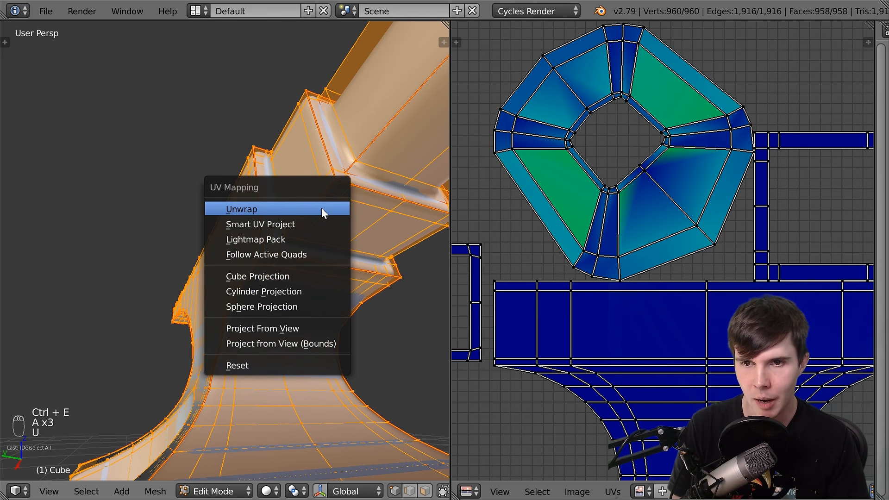
{"action": "left_click", "coordinate": [322, 208]}
{"action": "scroll", "coordinate": [654, 229], "scroll_direction": "down", "scroll_amount": 4}
{"action": "scroll", "coordinate": [659, 287], "scroll_direction": "up", "scroll_amount": 2}
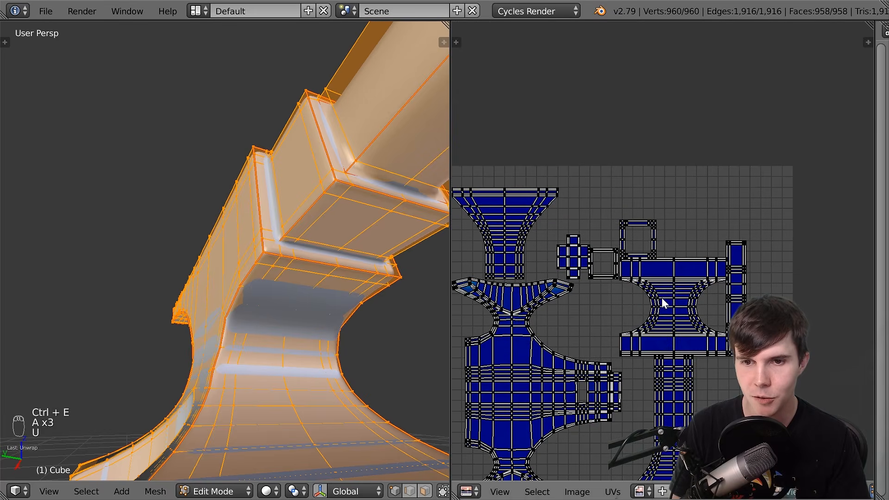
{"action": "scroll", "coordinate": [662, 301], "scroll_direction": "up", "scroll_amount": 1}
{"action": "middle_click_drag", "start_coordinate": [657, 368], "coordinate": [643, 184]}
{"action": "scroll", "coordinate": [653, 231], "scroll_direction": "down", "scroll_amount": 1}
Examine the stretch at the foot corner of the anvil's large side island in the UV layout
{"action": "key", "text": "a"}
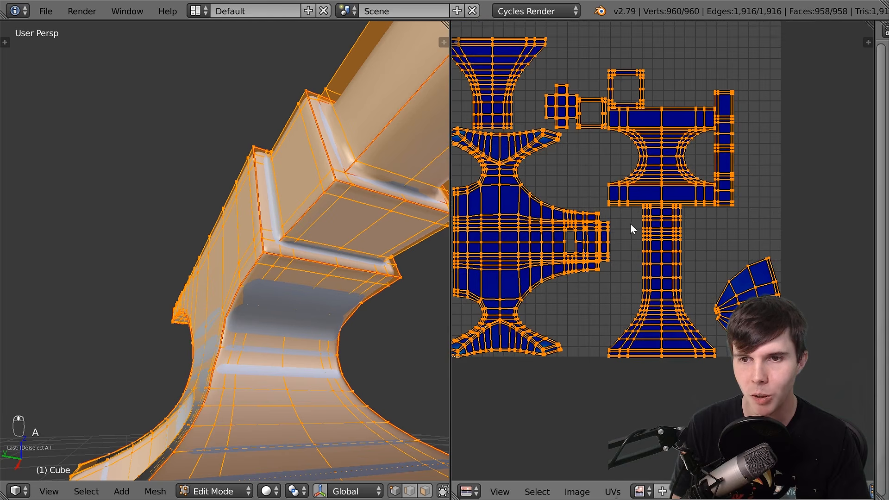
{"action": "key", "text": "a"}
{"action": "scroll", "coordinate": [648, 222], "scroll_direction": "up", "scroll_amount": 5}
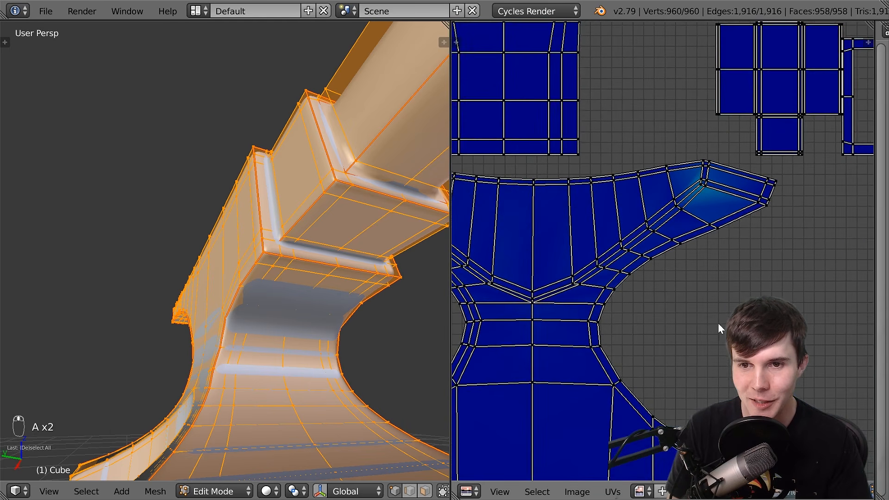
{"action": "scroll", "coordinate": [723, 241], "scroll_direction": "up", "scroll_amount": 3}
{"action": "scroll", "coordinate": [706, 185], "scroll_direction": "down", "scroll_amount": 3}
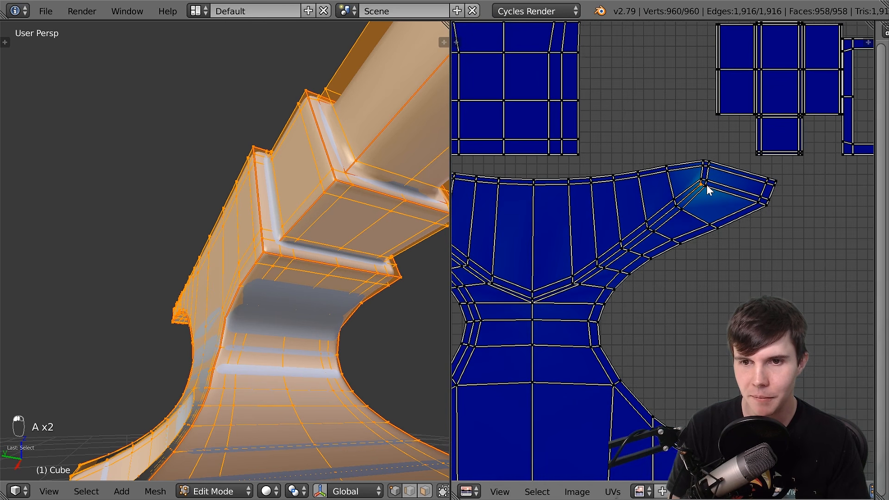
{"action": "scroll", "coordinate": [707, 190], "scroll_direction": "up", "scroll_amount": 2}
{"action": "scroll", "coordinate": [259, 320], "scroll_direction": "down", "scroll_amount": 5}
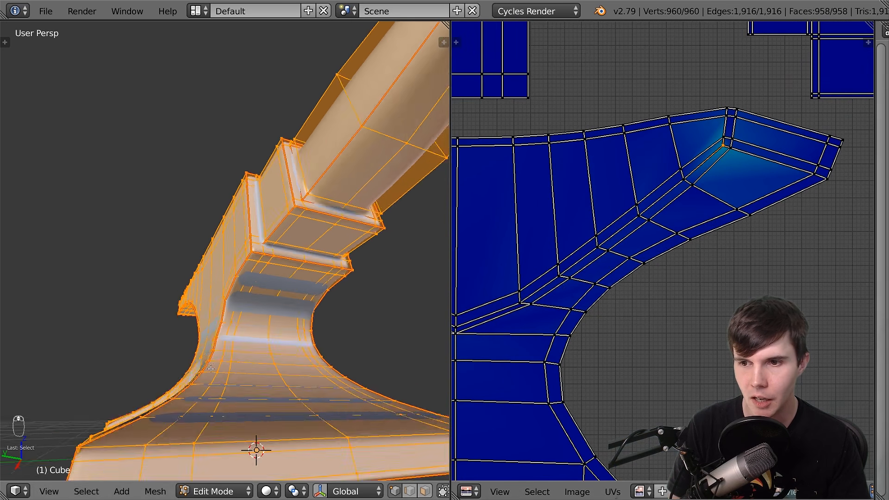
Sync the UV and mesh selections, select only the vertical inner corner edge of the stretched foot, and mark it as a seam
{"action": "middle_click_drag", "start_coordinate": [255, 322], "coordinate": [339, 323]}
{"action": "scroll", "coordinate": [339, 323], "scroll_direction": "up", "scroll_amount": 2}
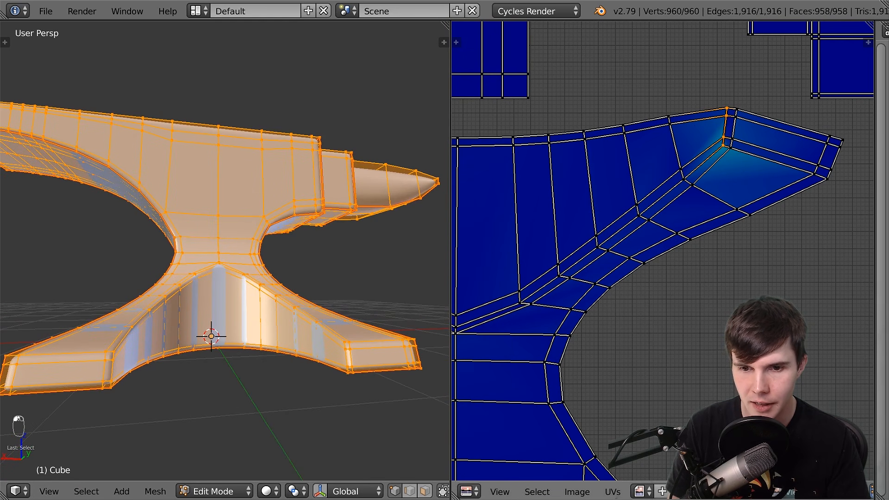
{"action": "scroll", "coordinate": [552, 486], "scroll_direction": "down", "scroll_amount": 5}
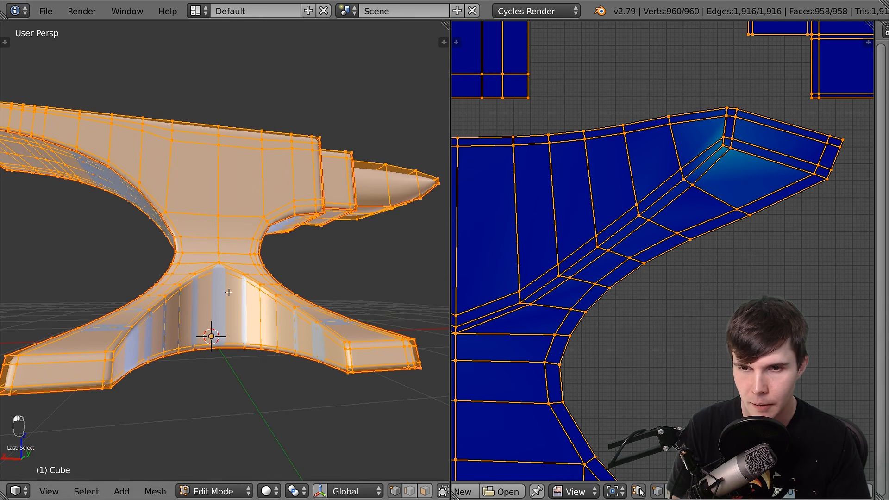
{"action": "key", "text": "a"}
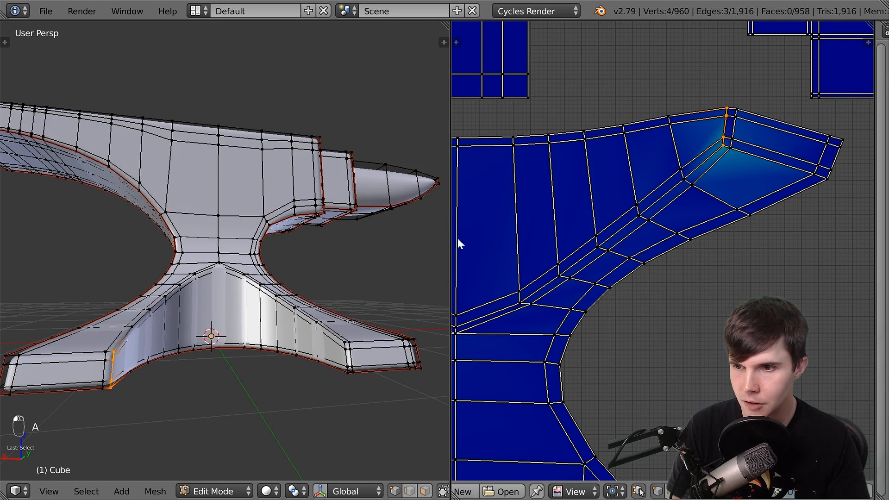
{"action": "middle_click_drag", "start_coordinate": [233, 248], "coordinate": [176, 275]}
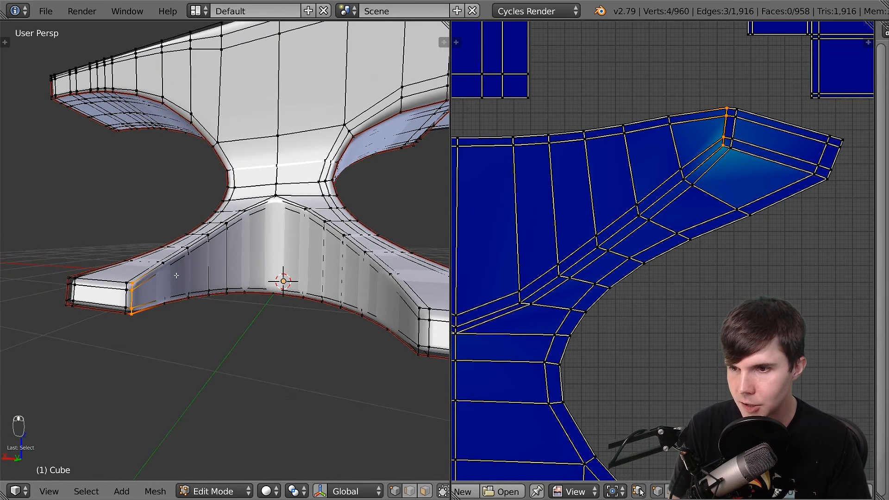
{"action": "key", "text": "ctrl+e"}
{"action": "left_click", "coordinate": [180, 227]}
Mark a seam on the vertical inner corner edge of the other foot on the same side of the base
{"action": "middle_click_drag", "start_coordinate": [180, 226], "coordinate": [199, 232]}
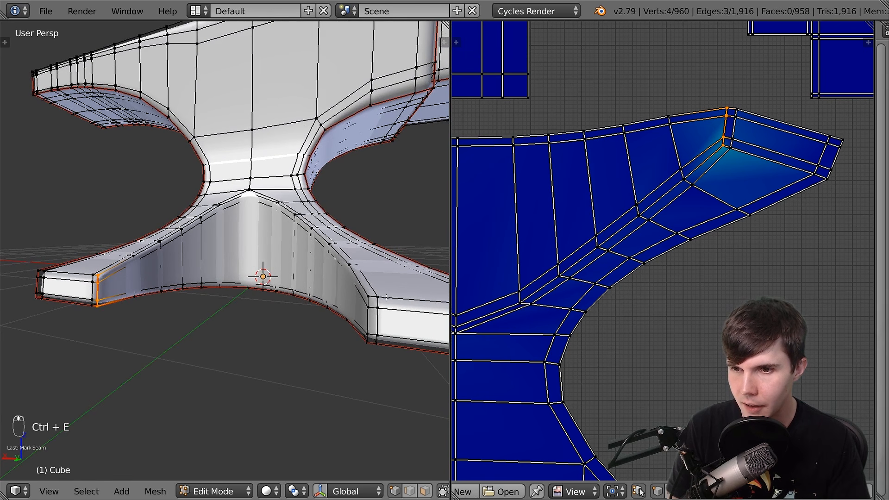
{"action": "key", "text": "ctrl+e"}
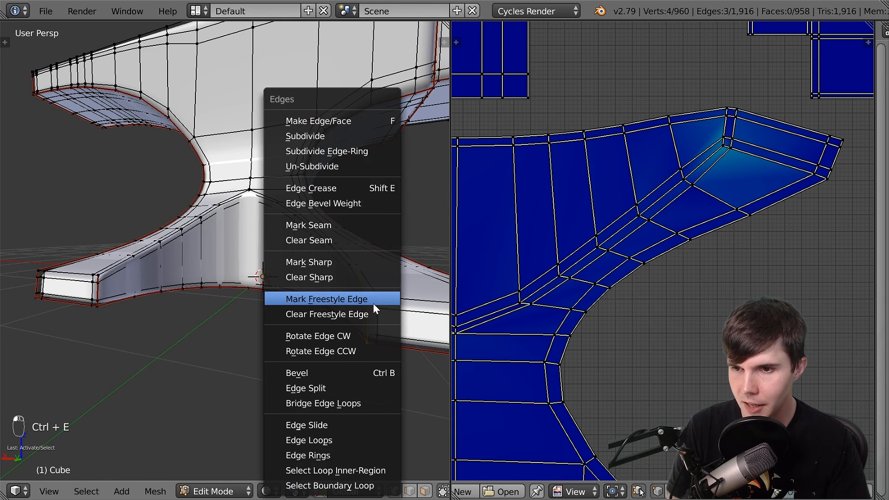
{"action": "left_click", "coordinate": [373, 302]}
{"action": "key", "text": "ctrl+e"}
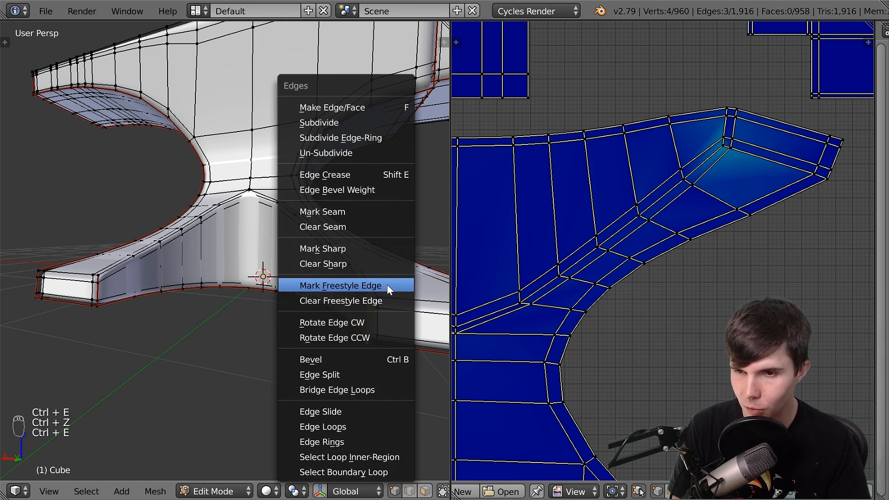
{"action": "left_click", "coordinate": [393, 214]}
Mark a seam on the vertical inner corner edge of one foot on the opposite side of the base
{"action": "middle_click_drag", "start_coordinate": [393, 218], "coordinate": [250, 282]}
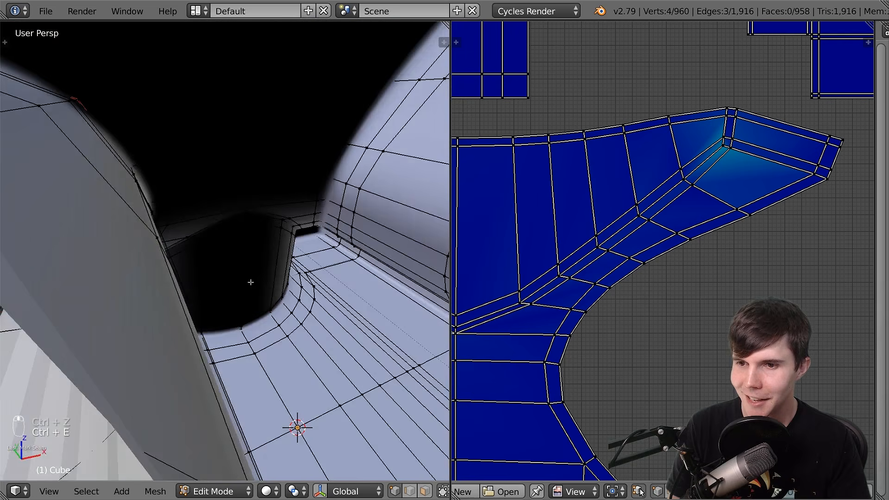
{"action": "scroll", "coordinate": [250, 282], "scroll_direction": "down", "scroll_amount": 4}
{"action": "mouse_move", "coordinate": [238, 329]}
{"action": "middle_mouse_down"}
{"action": "mouse_move", "coordinate": [233, 301]}
{"action": "mouse_move", "coordinate": [186, 337]}
{"action": "mouse_move", "coordinate": [276, 332]}
{"action": "mouse_move", "coordinate": [248, 317]}
{"action": "middle_mouse_up"}
{"action": "scroll", "coordinate": [276, 332], "scroll_direction": "up", "scroll_amount": 2}
{"action": "scroll", "coordinate": [133, 327], "scroll_direction": "up", "scroll_amount": 3}
{"action": "scroll", "coordinate": [134, 327], "scroll_direction": "down", "scroll_amount": 2}
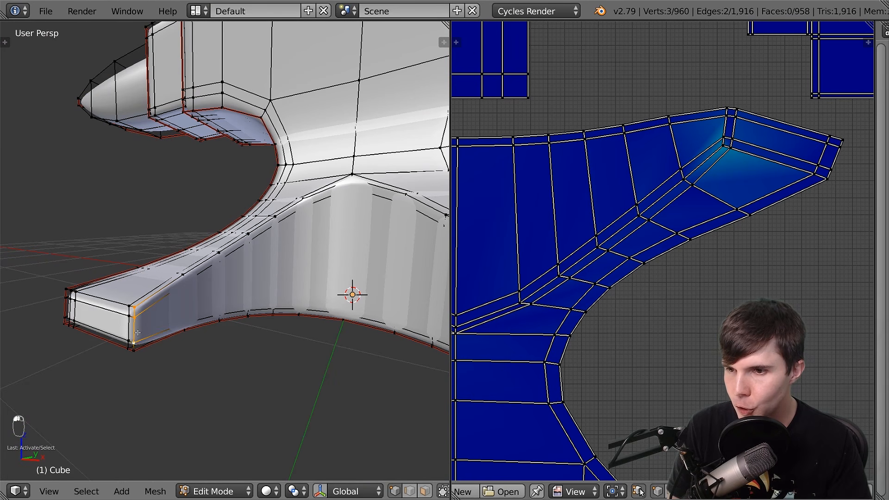
{"action": "key", "text": "ctrl+e"}
{"action": "left_click", "coordinate": [212, 226]}
Mark a seam on the vertical inner corner edge of the remaining foot
{"action": "middle_click_drag", "start_coordinate": [213, 225], "coordinate": [378, 238]}
{"action": "scroll", "coordinate": [289, 281], "scroll_direction": "up", "scroll_amount": 2}
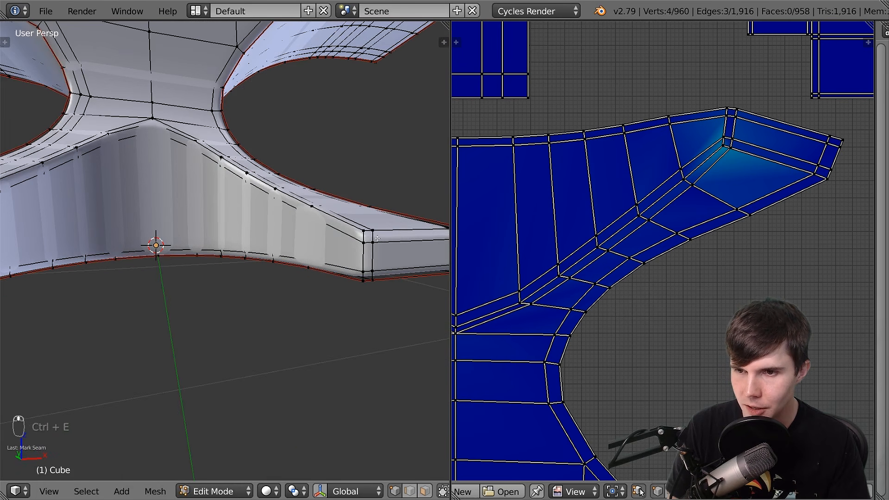
{"action": "key", "text": "ctrl+e"}
{"action": "left_click", "coordinate": [361, 221]}
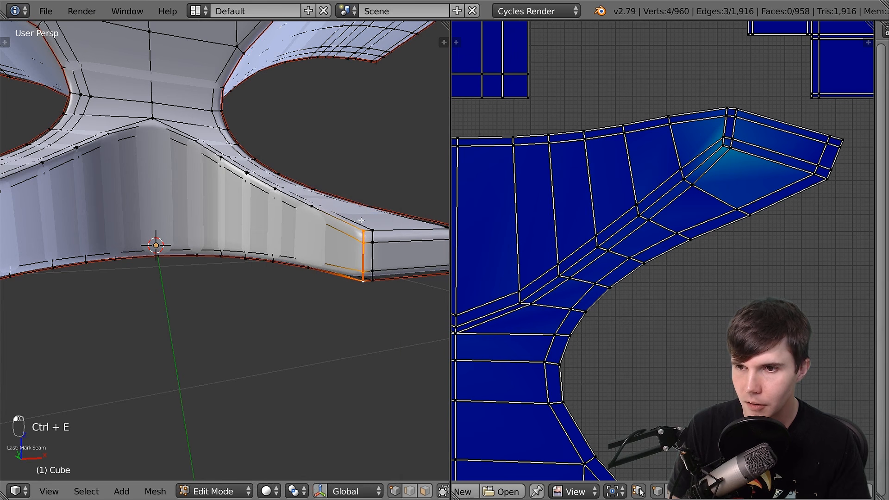
Unwrap the whole anvil mesh again using the new foot seams, and clear the selection
{"action": "middle_click_drag", "start_coordinate": [360, 221], "coordinate": [148, 187]}
{"action": "key", "text": "Tab"}
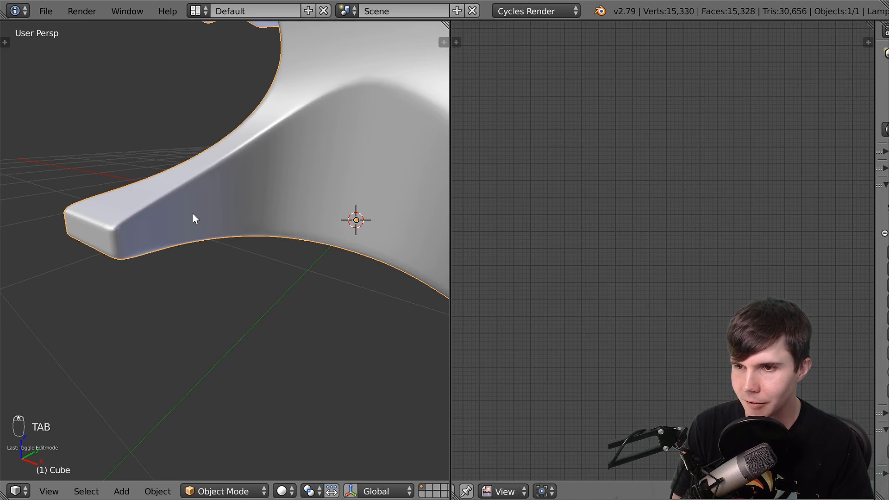
{"action": "key", "text": "Tab"}
{"action": "middle_click_drag", "start_coordinate": [193, 217], "coordinate": [286, 224]}
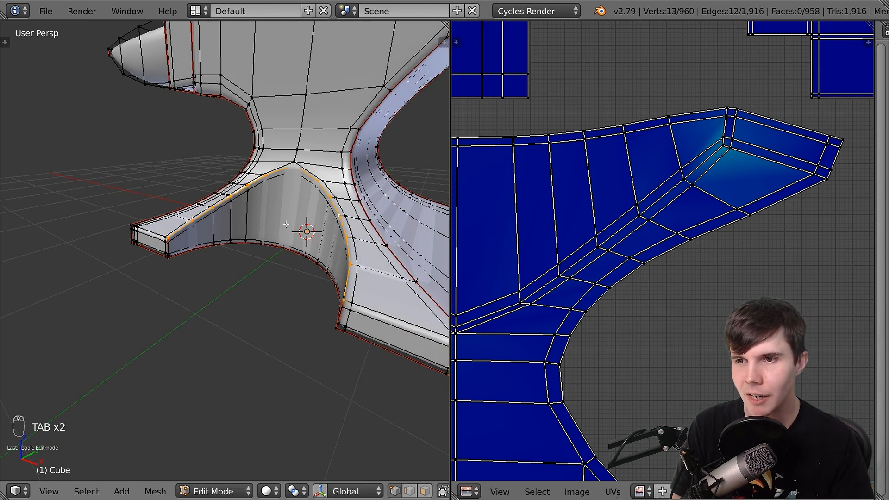
{"action": "scroll", "coordinate": [286, 224], "scroll_direction": "up", "scroll_amount": 1}
{"action": "scroll", "coordinate": [687, 211], "scroll_direction": "down", "scroll_amount": 1}
{"action": "scroll", "coordinate": [687, 211], "scroll_direction": "down", "scroll_amount": 3}
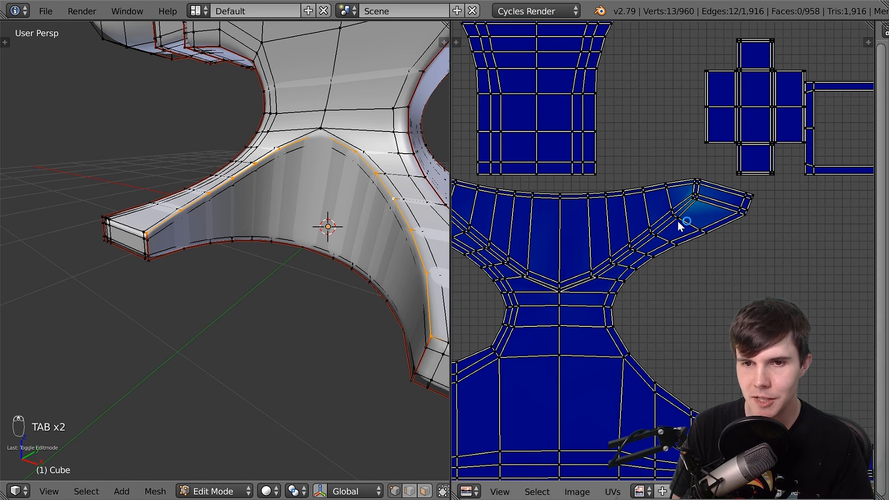
{"action": "key", "text": "a"}
{"action": "key", "text": "a"}
{"action": "key", "text": "a"}
{"action": "key", "text": "u"}
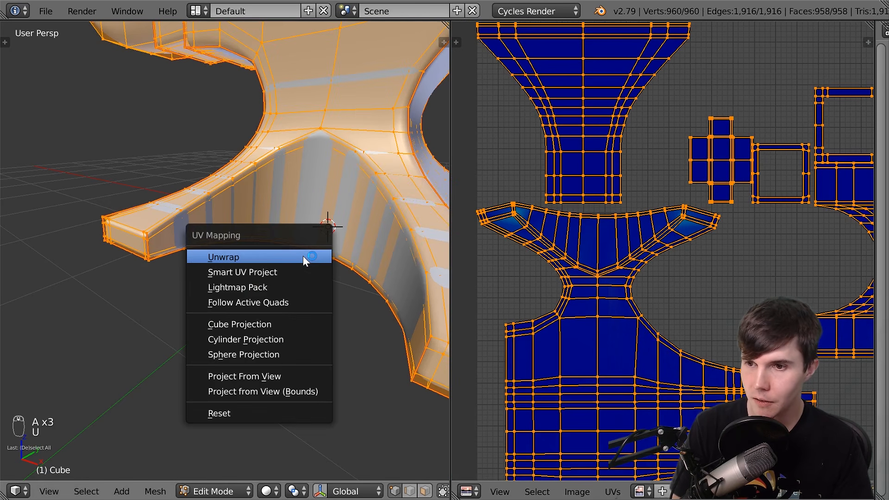
{"action": "left_click", "coordinate": [303, 256]}
{"action": "scroll", "coordinate": [693, 252], "scroll_direction": "up", "scroll_amount": 2}
{"action": "key", "text": "Tab"}
{"action": "key", "text": "Tab"}
{"action": "key", "text": "a"}
{"action": "key", "text": "a"}
{"action": "key", "text": "a"}
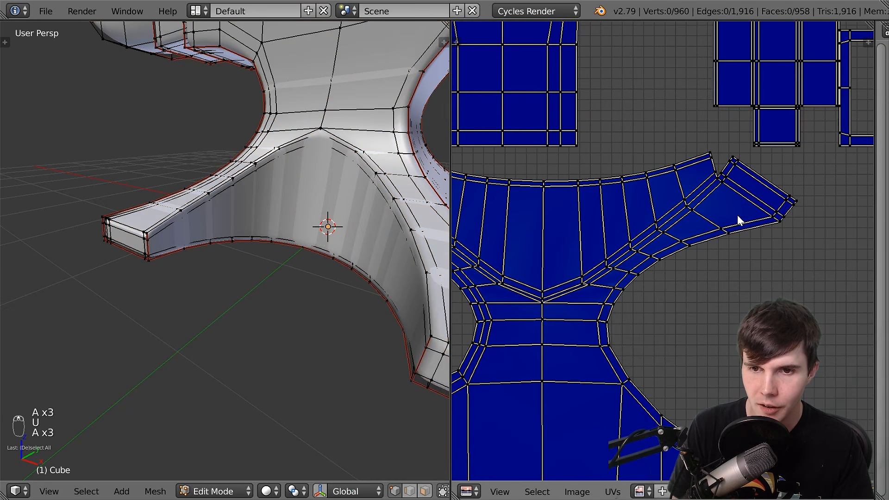
Examine the stretch shading on the feet and around the small square hole in the UV layout
{"action": "scroll", "coordinate": [737, 215], "scroll_direction": "down", "scroll_amount": 2}
{"action": "scroll", "coordinate": [736, 218], "scroll_direction": "up", "scroll_amount": 5}
{"action": "scroll", "coordinate": [727, 277], "scroll_direction": "down", "scroll_amount": 4}
{"action": "scroll", "coordinate": [725, 296], "scroll_direction": "down", "scroll_amount": 3}
{"action": "middle_click_drag", "start_coordinate": [713, 320], "coordinate": [585, 135]}
{"action": "scroll", "coordinate": [586, 134], "scroll_direction": "up", "scroll_amount": 2}
{"action": "middle_click_drag", "start_coordinate": [588, 362], "coordinate": [713, 139]}
{"action": "scroll", "coordinate": [713, 185], "scroll_direction": "up", "scroll_amount": 3}
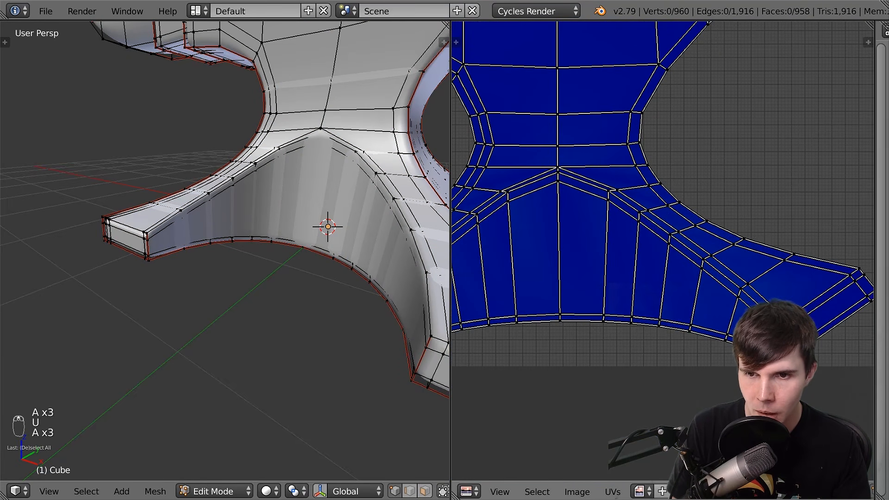
{"action": "scroll", "coordinate": [730, 324], "scroll_direction": "up", "scroll_amount": 1}
{"action": "middle_click_drag", "start_coordinate": [731, 323], "coordinate": [605, 293]}
{"action": "scroll", "coordinate": [750, 290], "scroll_direction": "down", "scroll_amount": 5}
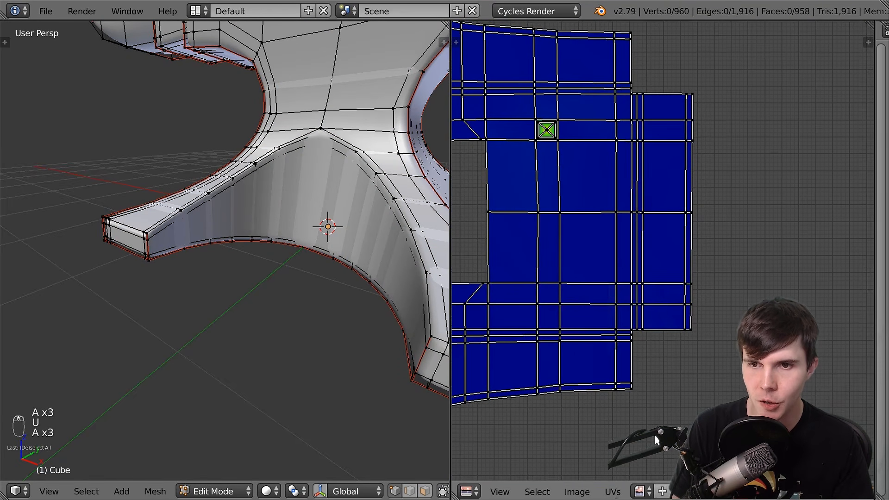
{"action": "scroll", "coordinate": [634, 244], "scroll_direction": "up", "scroll_amount": 8}
{"action": "middle_click_drag", "start_coordinate": [748, 242], "coordinate": [769, 249]}
{"action": "scroll", "coordinate": [649, 259], "scroll_direction": "up", "scroll_amount": 2}
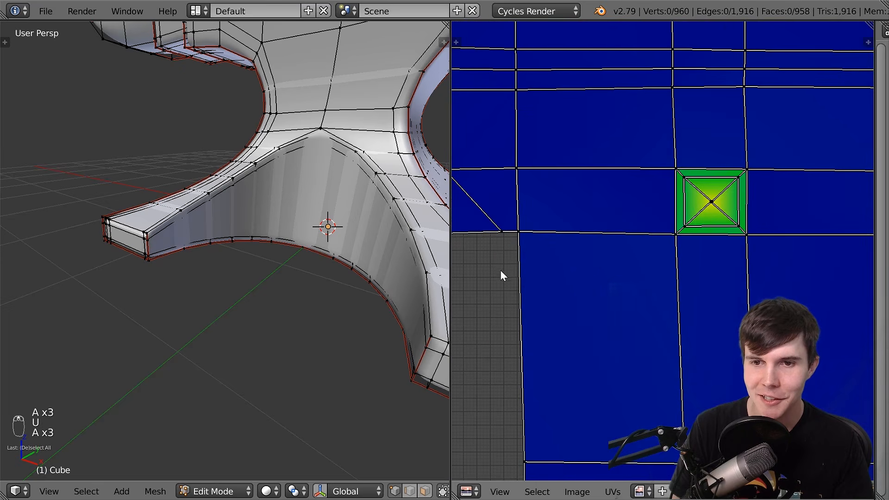
{"action": "scroll", "coordinate": [502, 273], "scroll_direction": "down", "scroll_amount": 1}
{"action": "scroll", "coordinate": [319, 258], "scroll_direction": "down", "scroll_amount": 7}
Mark a seam on the four rim edges of the small hole in the anvil's top face
{"action": "middle_click_drag", "start_coordinate": [319, 258], "coordinate": [302, 209]}
{"action": "scroll", "coordinate": [250, 229], "scroll_direction": "up", "scroll_amount": 5}
{"action": "scroll", "coordinate": [251, 229], "scroll_direction": "up", "scroll_amount": 3}
{"action": "scroll", "coordinate": [322, 216], "scroll_direction": "up", "scroll_amount": 4}
{"action": "scroll", "coordinate": [323, 216], "scroll_direction": "down", "scroll_amount": 4}
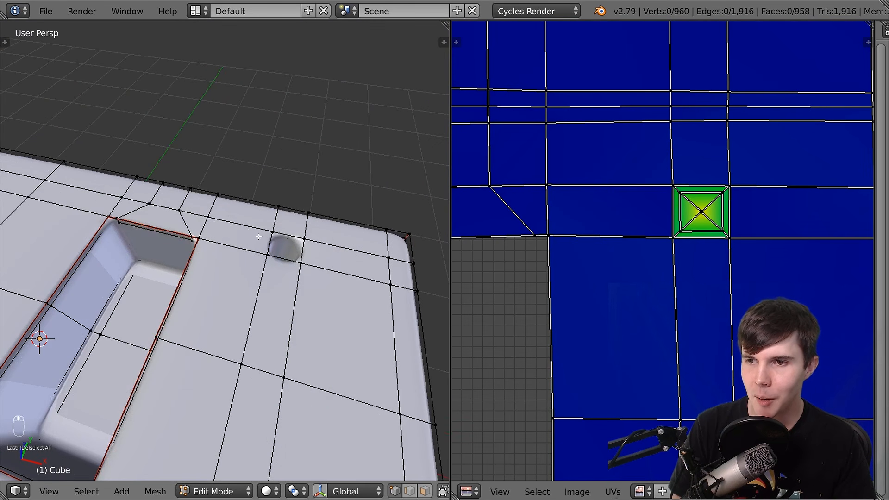
{"action": "right_click", "coordinate": [175, 234], "text": "alt"}
{"action": "right_click", "coordinate": [288, 235]}
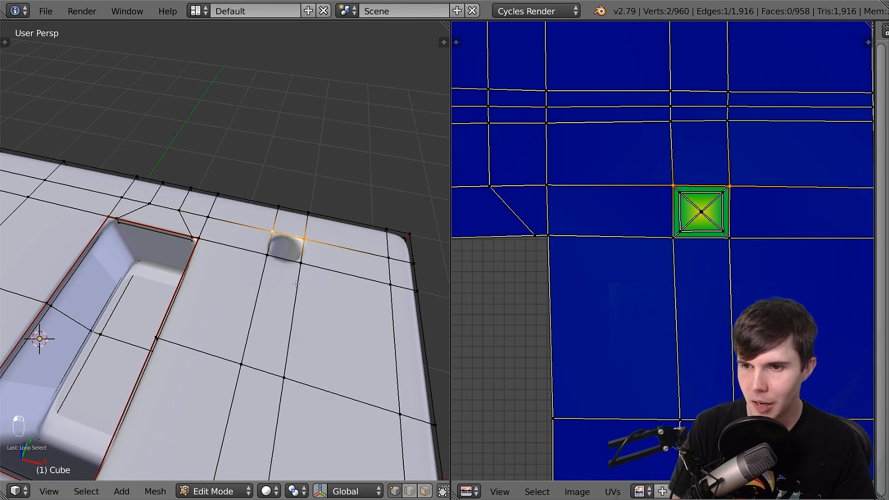
{"action": "right_click", "coordinate": [284, 258], "text": "shift"}
{"action": "key", "text": "ctrl+e"}
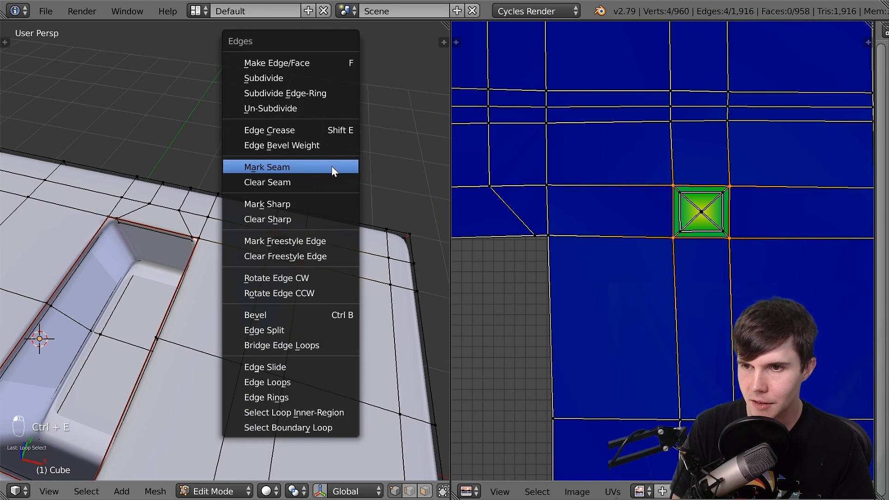
{"action": "left_click", "coordinate": [331, 166]}
In wireframe display, mark seams on the four corner edge loops running down the inside of the small hole
{"action": "key", "text": "z"}
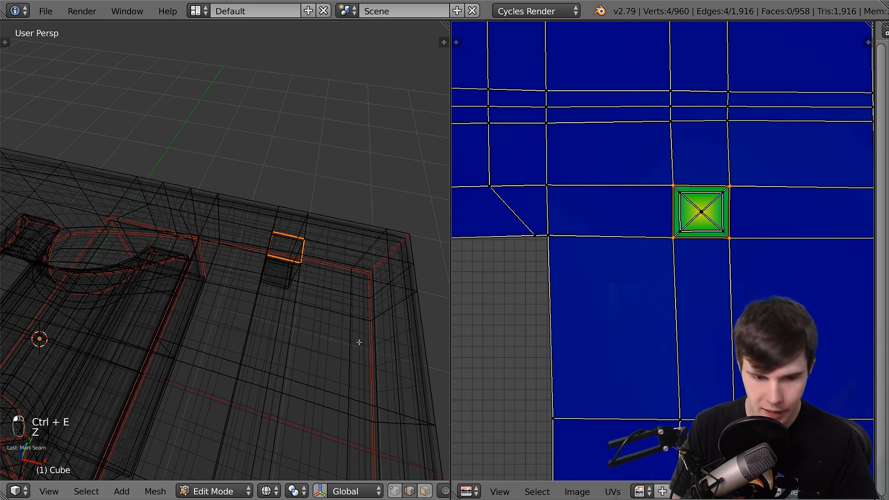
{"action": "key", "text": "KP_Decimal"}
{"action": "middle_click_drag", "start_coordinate": [357, 341], "coordinate": [287, 287]}
{"action": "key", "text": "z"}
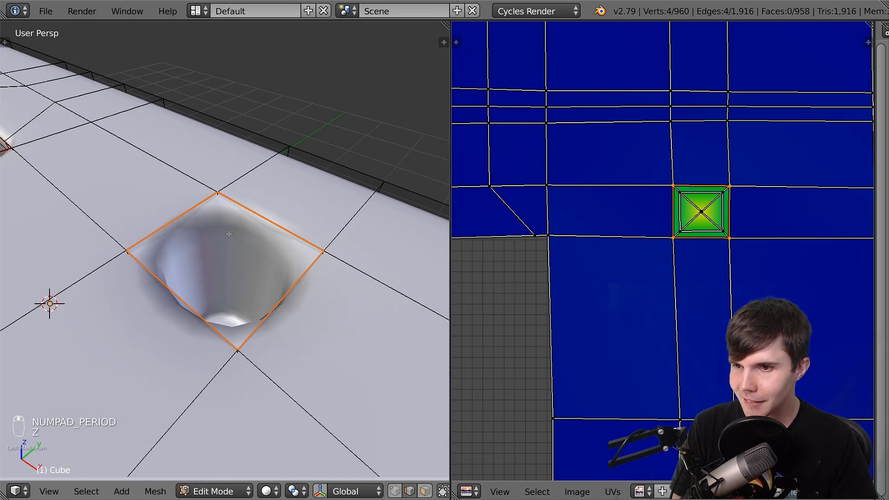
{"action": "key", "text": "z"}
{"action": "right_click", "coordinate": [220, 234], "text": "alt"}
{"action": "middle_click_drag", "start_coordinate": [219, 234], "coordinate": [361, 234]}
{"action": "right_click", "coordinate": [265, 246], "text": "alt+shift"}
{"action": "right_click", "coordinate": [270, 265], "text": "alt+shift"}
{"action": "middle_click_drag", "start_coordinate": [270, 265], "coordinate": [333, 273]}
{"action": "right_click", "coordinate": [279, 267], "text": "alt+shift"}
{"action": "key", "text": "ctrl+e"}
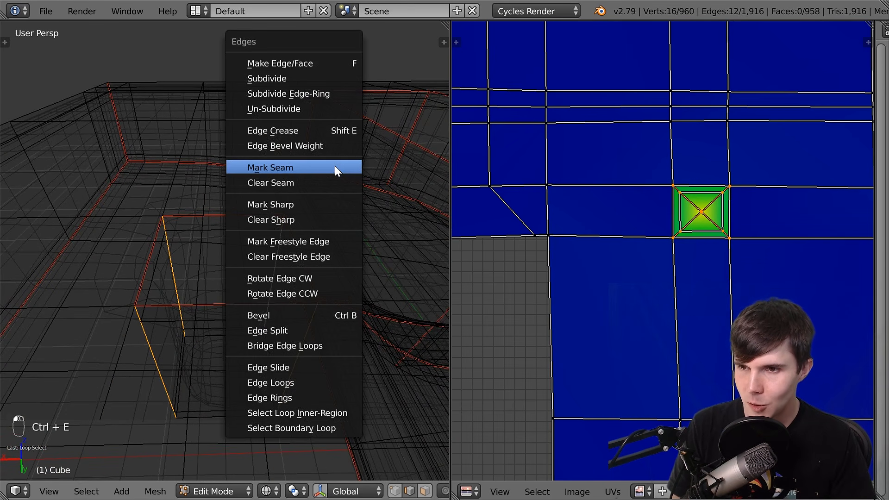
{"action": "left_click", "coordinate": [337, 167]}
Unwrap the entire mesh with the small hole's seams included, and deselect everything
{"action": "key", "text": "a"}
{"action": "key", "text": "a"}
{"action": "key", "text": "a"}
{"action": "scroll", "coordinate": [777, 238], "scroll_direction": "down", "scroll_amount": 6}
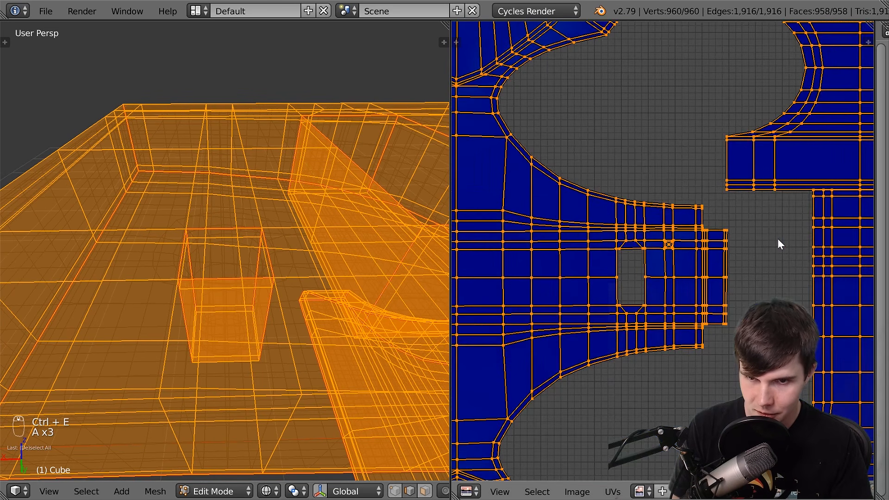
{"action": "key", "text": "u"}
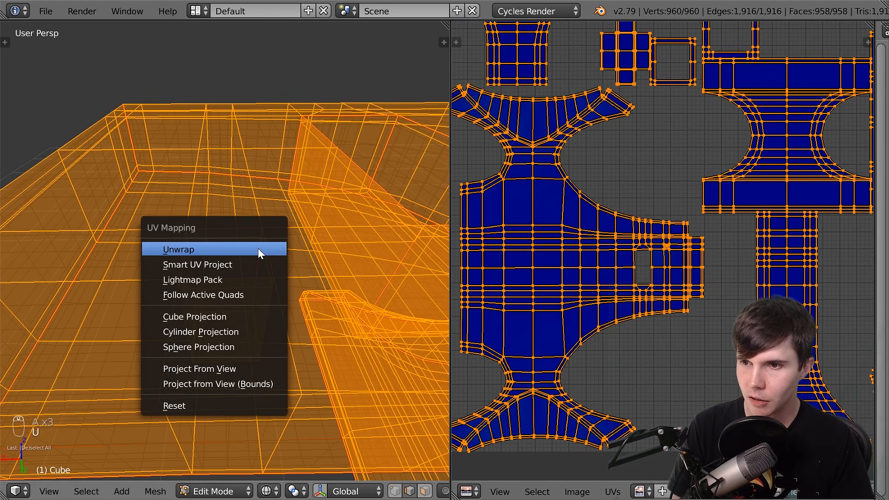
{"action": "left_click", "coordinate": [258, 248]}
{"action": "key", "text": "a"}
{"action": "scroll", "coordinate": [818, 292], "scroll_direction": "down", "scroll_amount": 1}
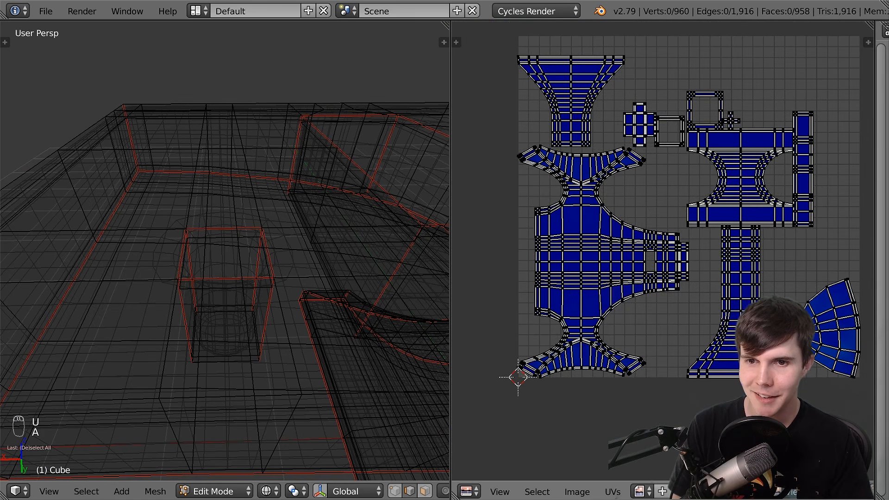
{"action": "middle_click_drag", "start_coordinate": [664, 296], "coordinate": [670, 295]}
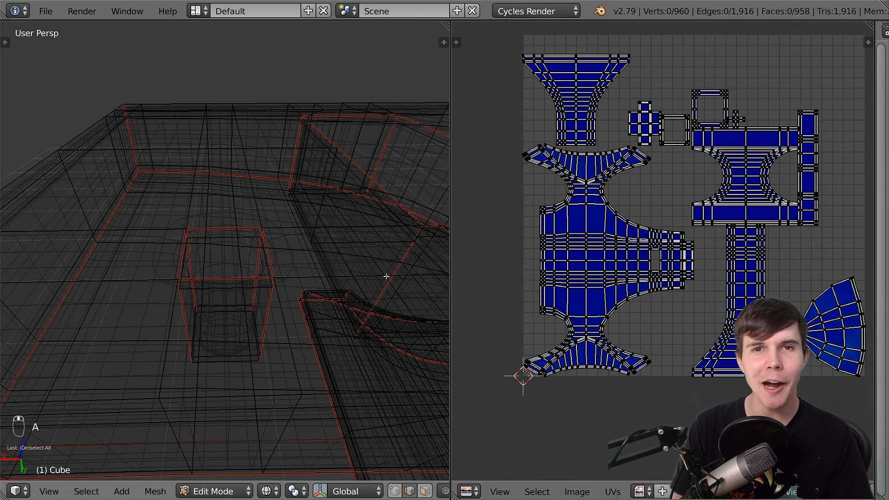
Return to Object Mode and show the anvil with Texture viewport shading in a maximized 3D view
{"action": "middle_click_drag", "start_coordinate": [389, 277], "coordinate": [423, 263]}
{"action": "key", "text": "z"}
{"action": "key", "text": "Tab"}
{"action": "scroll", "coordinate": [351, 281], "scroll_direction": "down", "scroll_amount": 6}
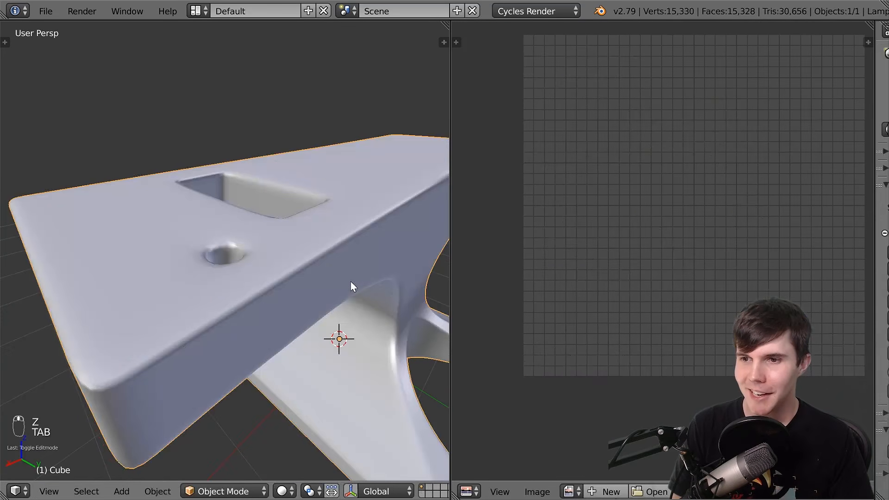
{"action": "scroll", "coordinate": [334, 299], "scroll_direction": "up", "scroll_amount": 8}
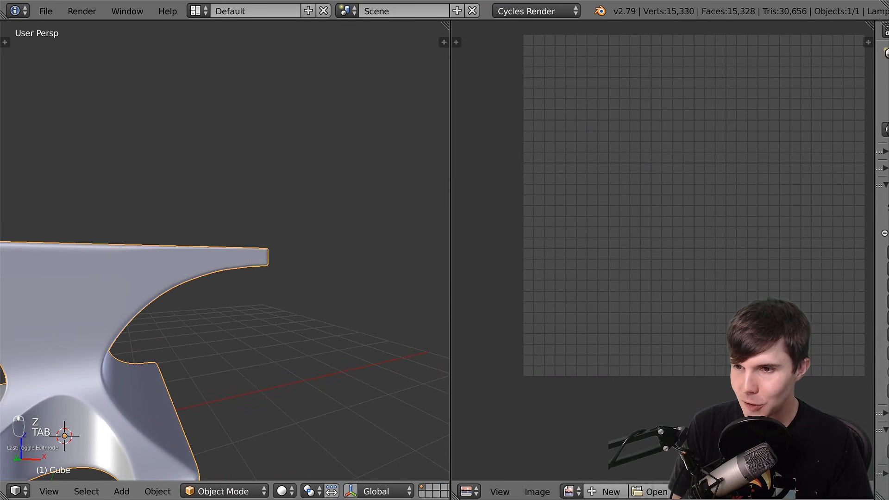
{"action": "middle_click_drag", "start_coordinate": [195, 307], "coordinate": [328, 249]}
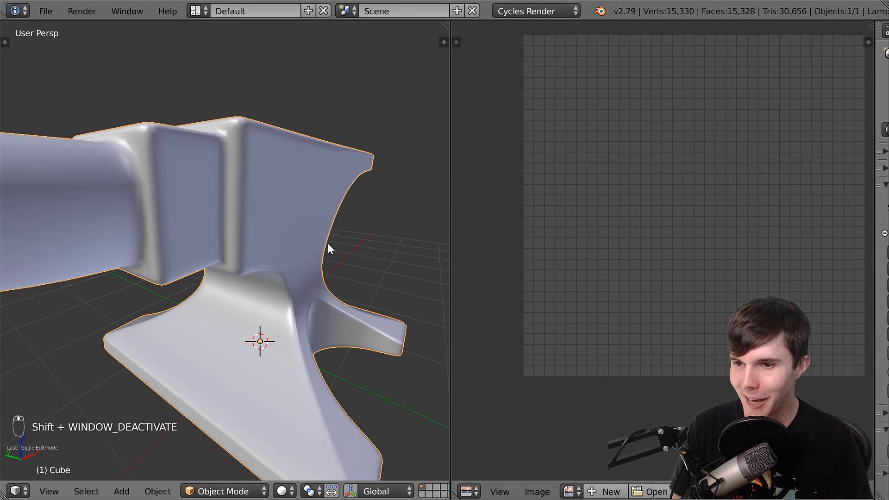
{"action": "scroll", "coordinate": [327, 244], "scroll_direction": "down", "scroll_amount": 6}
{"action": "left_click", "coordinate": [283, 491]}
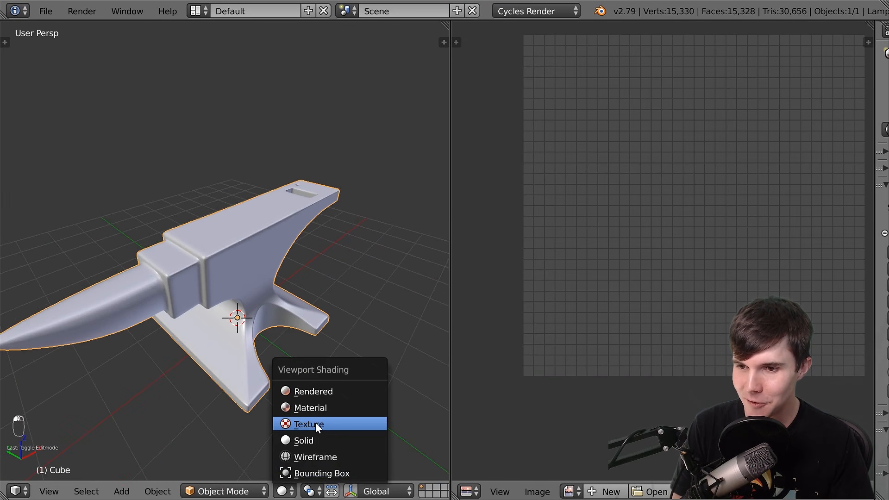
{"action": "left_click", "coordinate": [315, 424]}
{"action": "key", "text": "shift+space"}
{"action": "scroll", "coordinate": [345, 338], "scroll_direction": "up", "scroll_amount": 5}
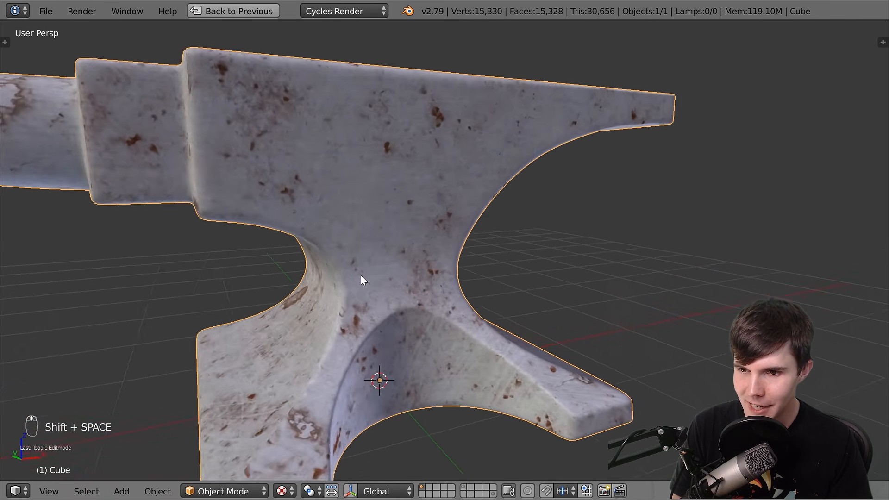
Inspect the rusty metal texture on the anvil's base and feet for stretching and visible seams
{"action": "scroll", "coordinate": [394, 268], "scroll_direction": "down", "scroll_amount": 4}
{"action": "scroll", "coordinate": [444, 264], "scroll_direction": "up", "scroll_amount": 5}
{"action": "middle_click_drag", "start_coordinate": [446, 258], "coordinate": [467, 228]}
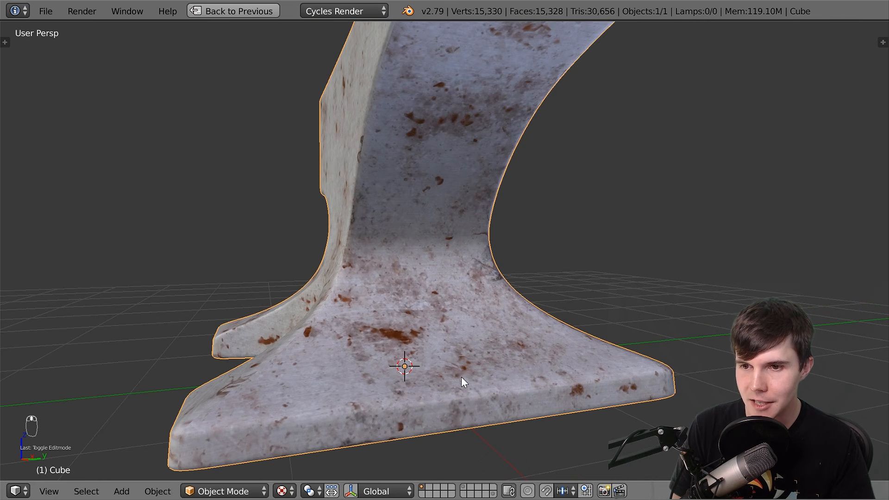
{"action": "scroll", "coordinate": [435, 109], "scroll_direction": "down", "scroll_amount": 1}
{"action": "middle_click_drag", "start_coordinate": [435, 110], "coordinate": [316, 323]}
{"action": "scroll", "coordinate": [339, 146], "scroll_direction": "up", "scroll_amount": 3}
{"action": "scroll", "coordinate": [315, 318], "scroll_direction": "down", "scroll_amount": 2}
{"action": "middle_click_drag", "start_coordinate": [456, 287], "coordinate": [407, 224], "text": "shift"}
{"action": "scroll", "coordinate": [461, 230], "scroll_direction": "up", "scroll_amount": 2}
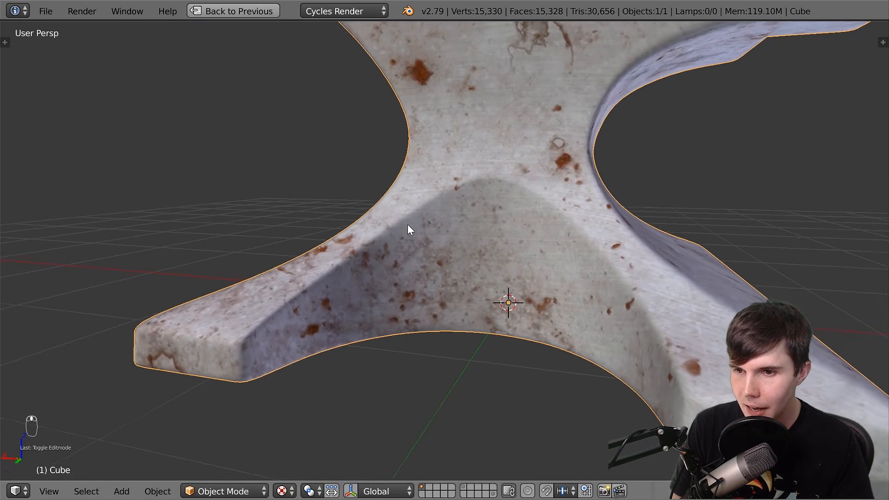
{"action": "scroll", "coordinate": [349, 236], "scroll_direction": "up", "scroll_amount": 2}
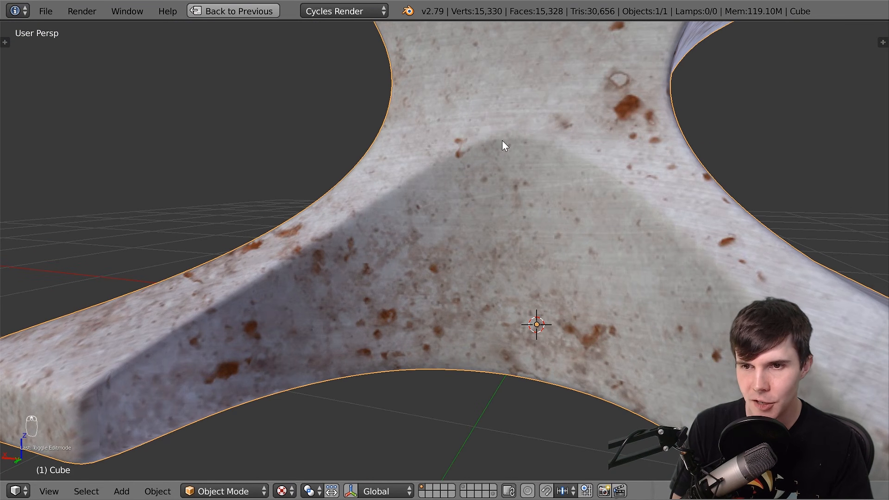
{"action": "middle_click_drag", "start_coordinate": [451, 212], "coordinate": [482, 202]}
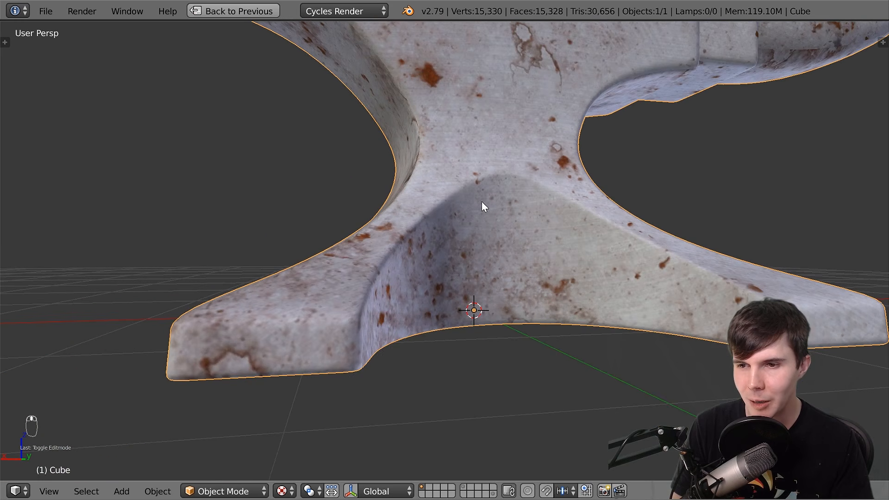
Inspect the texture across the stepped block behind the horn, the top face and the horn itself
{"action": "middle_click_drag", "start_coordinate": [486, 236], "coordinate": [383, 304]}
{"action": "middle_click_drag", "start_coordinate": [340, 268], "coordinate": [371, 231]}
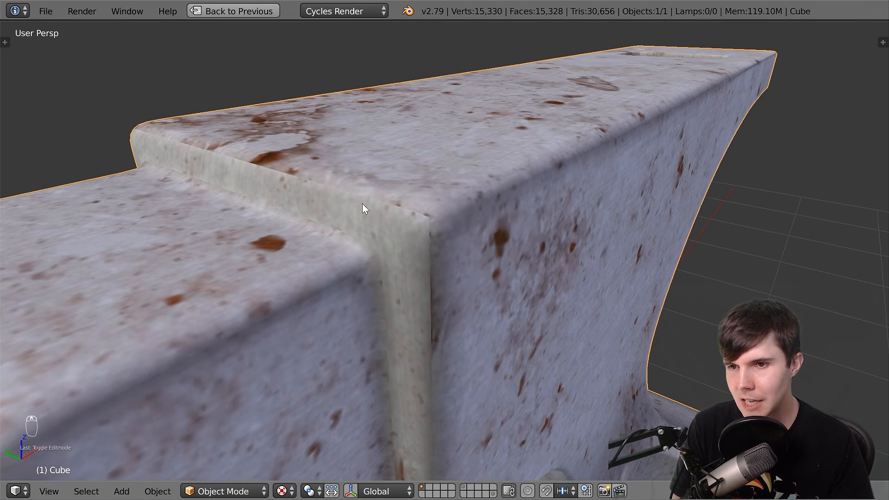
{"action": "scroll", "coordinate": [413, 231], "scroll_direction": "down", "scroll_amount": 5}
{"action": "scroll", "coordinate": [445, 238], "scroll_direction": "up", "scroll_amount": 2}
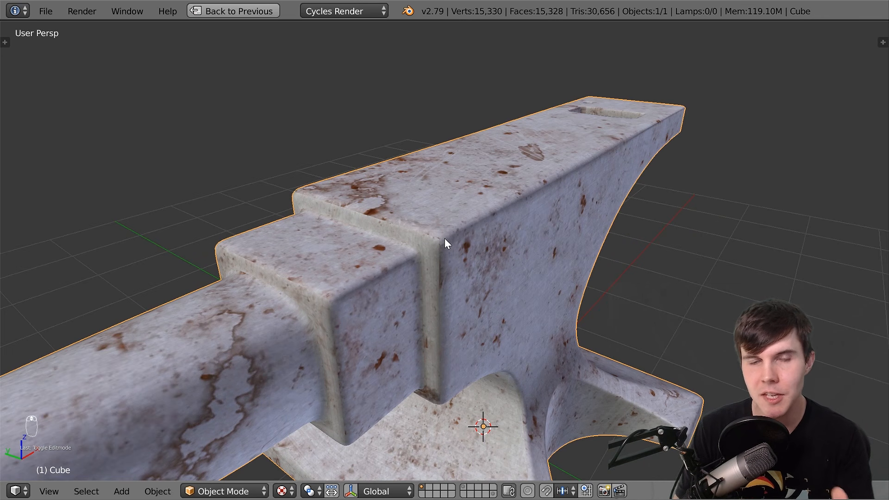
{"action": "mouse_move", "coordinate": [444, 238]}
{"action": "middle_mouse_down"}
{"action": "mouse_move", "coordinate": [457, 274]}
{"action": "mouse_move", "coordinate": [449, 241]}
{"action": "middle_mouse_up"}
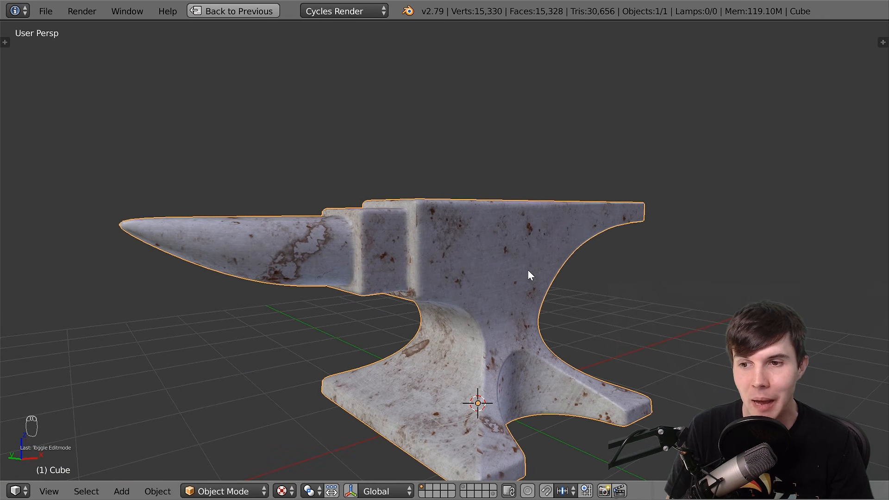
{"action": "scroll", "coordinate": [527, 269], "scroll_direction": "up", "scroll_amount": 3}
{"action": "middle_click_drag", "start_coordinate": [509, 259], "coordinate": [464, 262]}
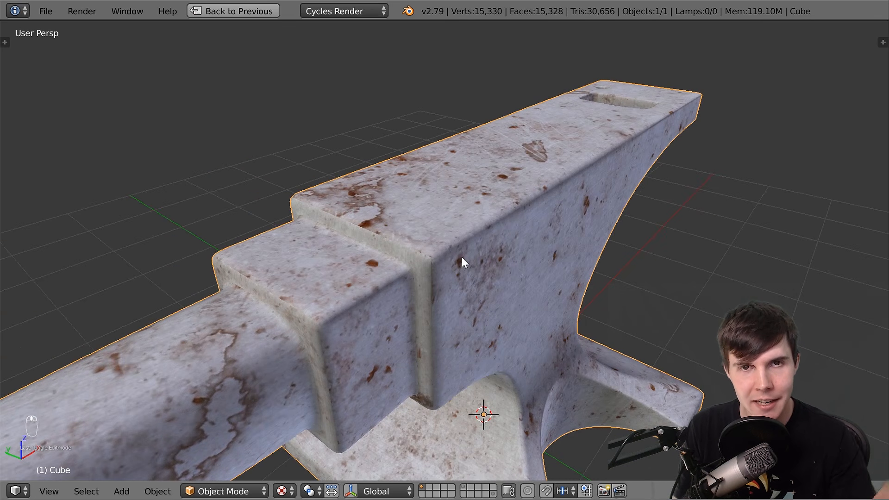
{"action": "scroll", "coordinate": [463, 257], "scroll_direction": "up", "scroll_amount": 3}
{"action": "middle_click_drag", "start_coordinate": [472, 258], "coordinate": [379, 203]}
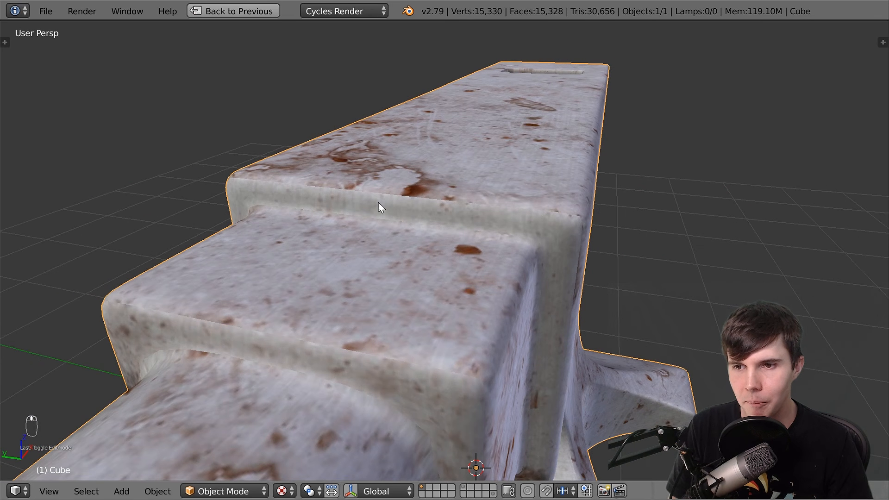
{"action": "middle_click_drag", "start_coordinate": [547, 221], "coordinate": [524, 217]}
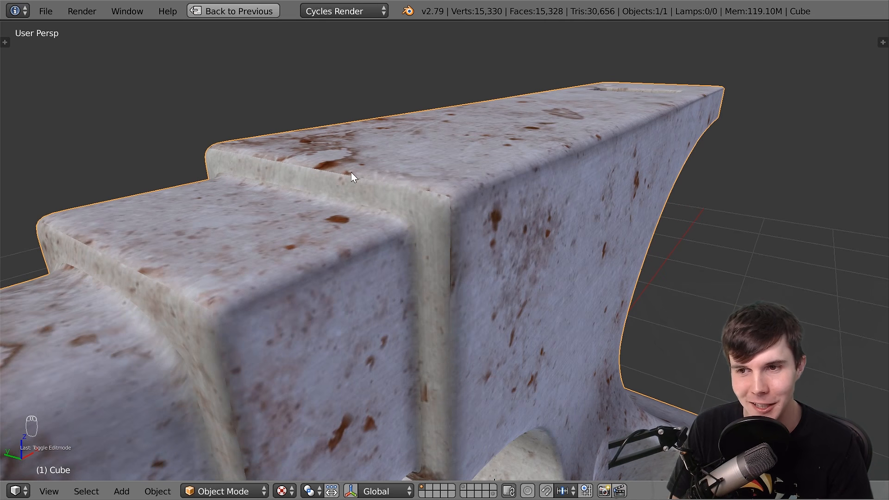
{"action": "scroll", "coordinate": [341, 170], "scroll_direction": "down", "scroll_amount": 5}
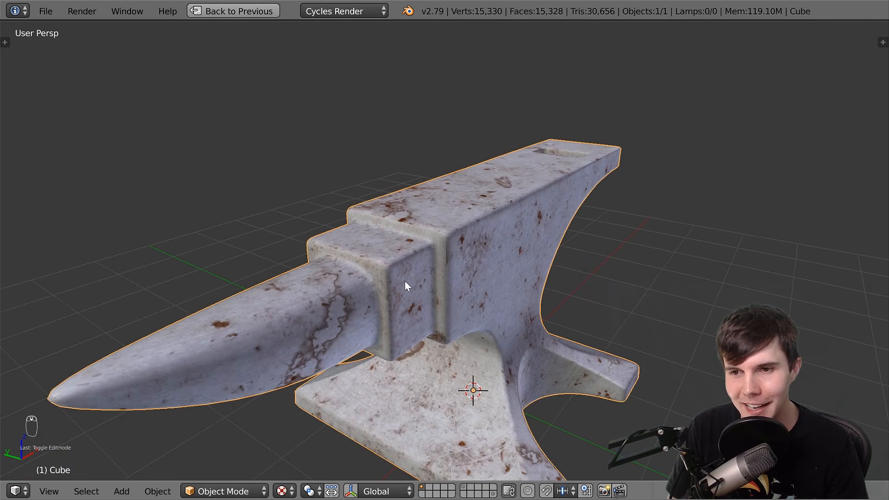
{"action": "middle_click_drag", "start_coordinate": [405, 283], "coordinate": [495, 230]}
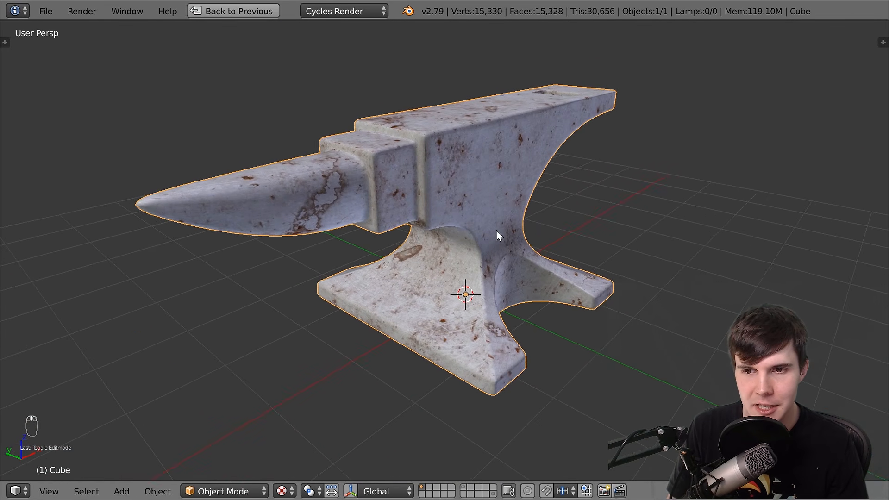
Restore the split layout with the 3D view beside the UV editor, leaving the anvil in Object Mode
{"action": "key", "text": "shift+space"}
{"action": "key", "text": "shift+space"}
{"action": "key", "text": "shift+space"}
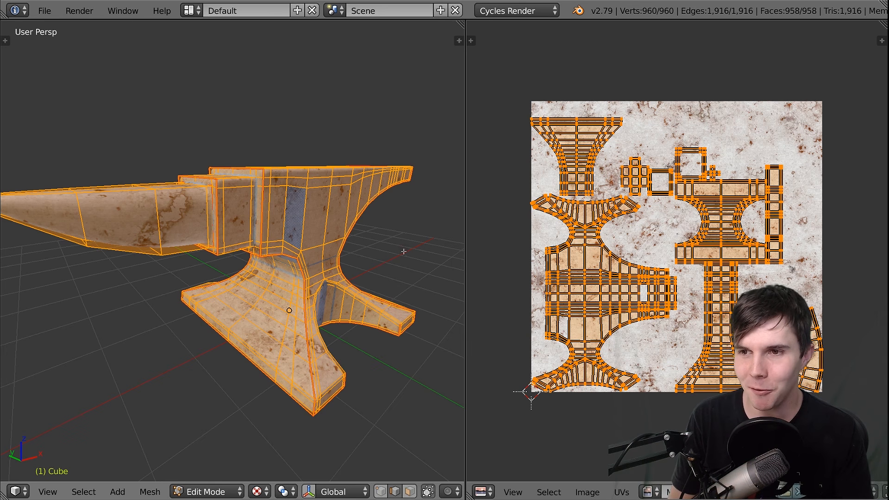
{"action": "scroll", "coordinate": [403, 251], "scroll_direction": "up", "scroll_amount": 2}
{"action": "key", "text": "Tab"}
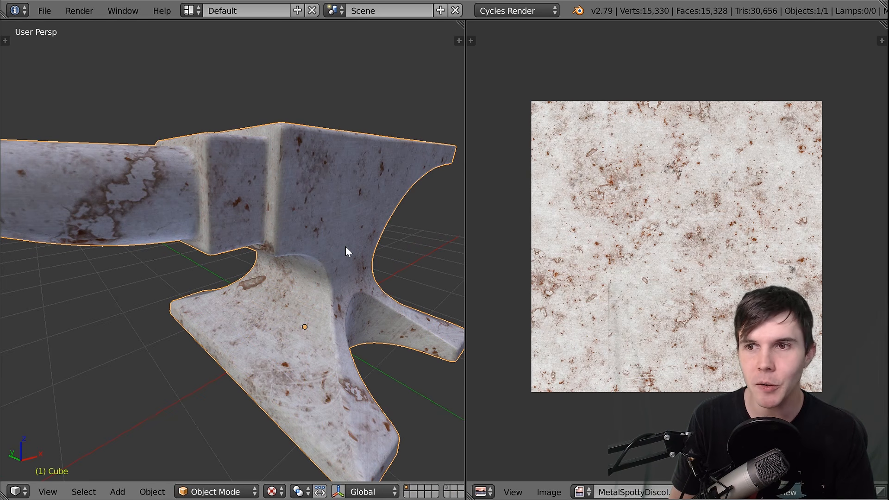
{"action": "scroll", "coordinate": [345, 246], "scroll_direction": "down", "scroll_amount": 1}
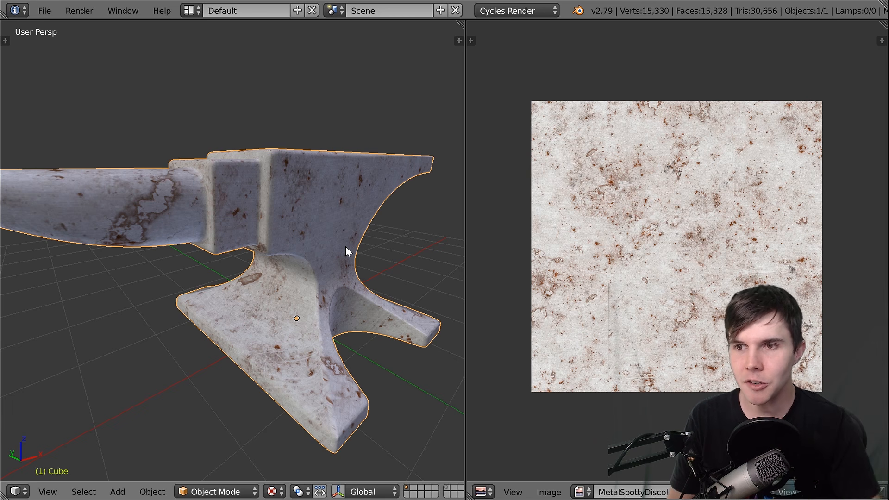
Try scaling the whole UV layout over the rusty metal image, and return to Object Mode
{"action": "key", "text": "Tab"}
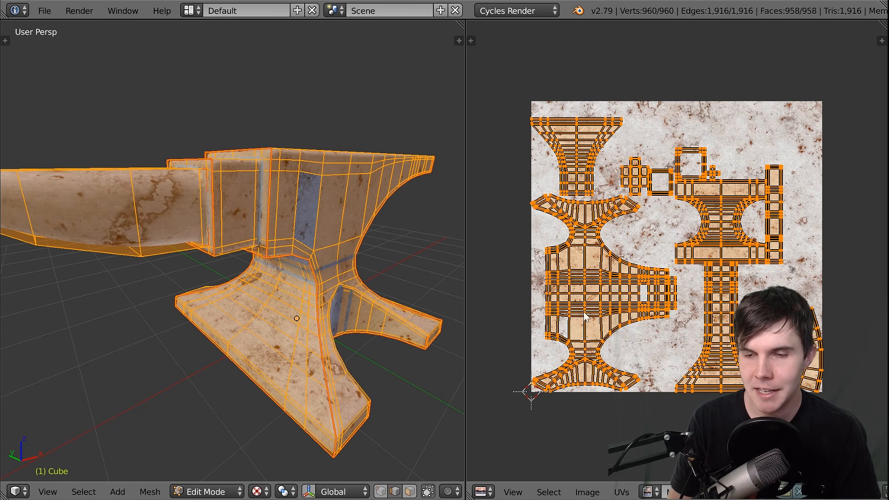
{"action": "key", "text": "s"}
{"action": "right_click", "coordinate": [677, 319]}
{"action": "key", "text": "Tab"}
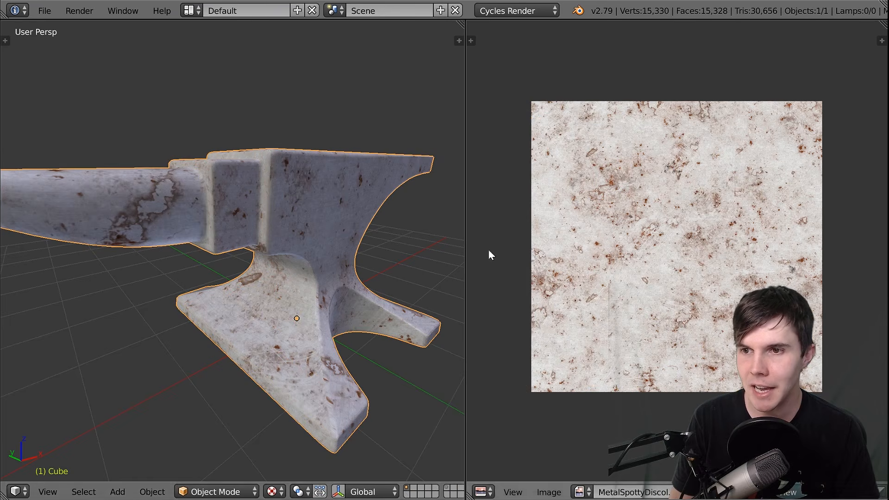
{"action": "key", "text": "Tab"}
{"action": "key", "text": "Tab"}
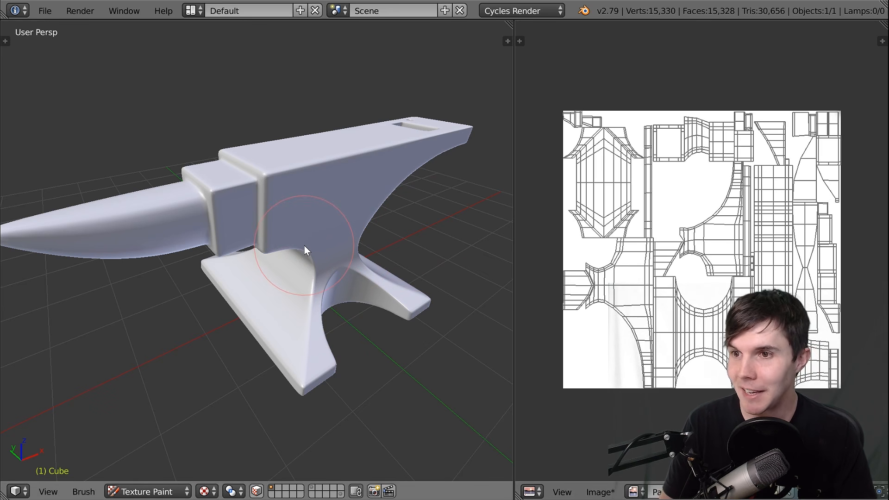
Unwrap the fully selected anvil mesh in Edit Mode with Smart UV Project
{"action": "key", "text": "Tab"}
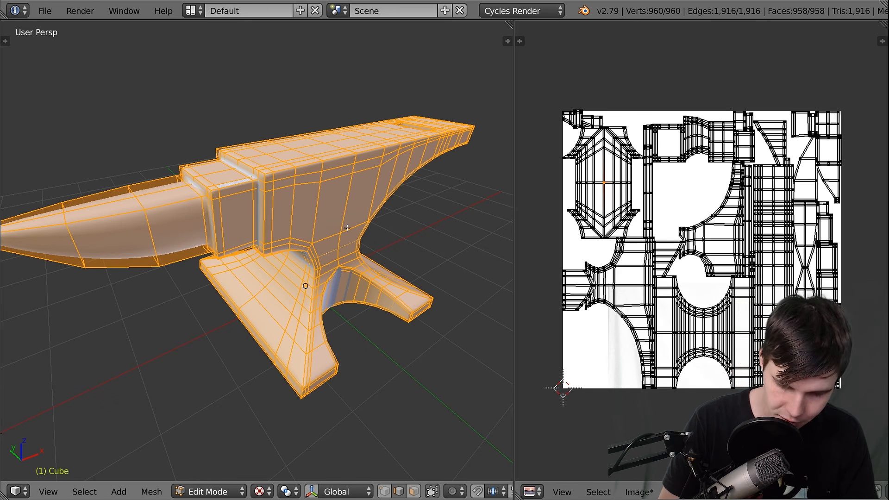
{"action": "key", "text": "u"}
{"action": "left_click", "coordinate": [346, 228]}
{"action": "left_click", "coordinate": [355, 333]}
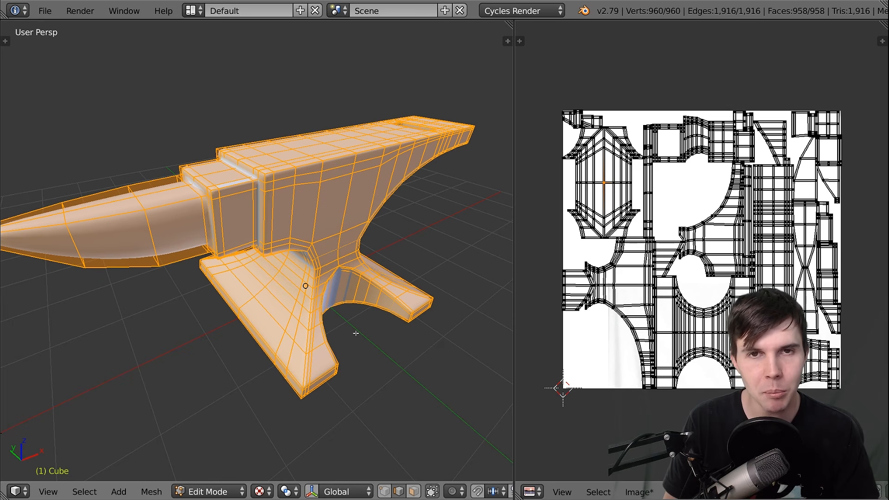
Examine the automatically projected UV islands and compare them with the shapes on the anvil
{"action": "scroll", "coordinate": [655, 212], "scroll_direction": "up", "scroll_amount": 6}
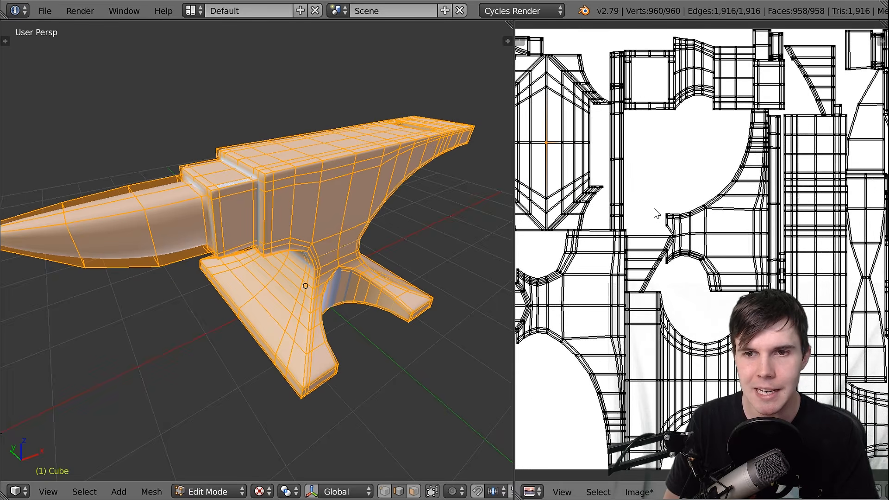
{"action": "middle_click_drag", "start_coordinate": [701, 162], "coordinate": [883, 157]}
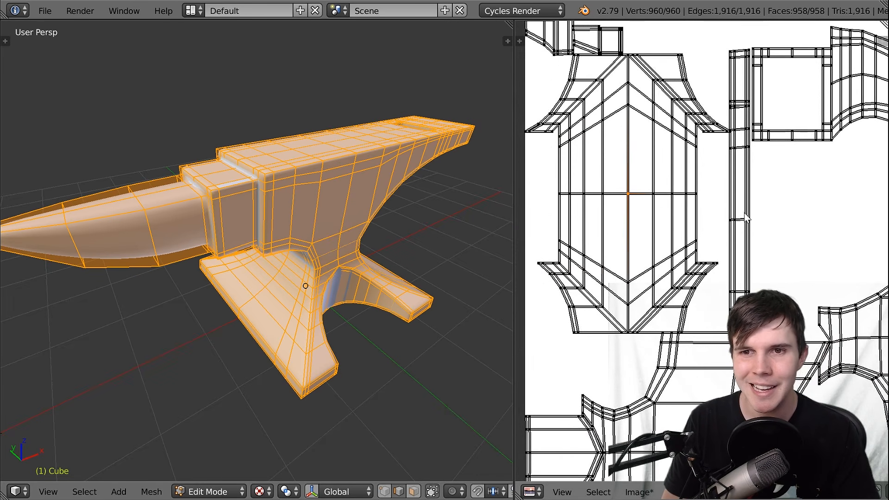
{"action": "middle_click_drag", "start_coordinate": [735, 159], "coordinate": [727, 157]}
{"action": "middle_click_drag", "start_coordinate": [265, 324], "coordinate": [297, 280]}
{"action": "middle_click_drag", "start_coordinate": [319, 251], "coordinate": [349, 265]}
{"action": "key", "text": "Tab"}
{"action": "scroll", "coordinate": [312, 281], "scroll_direction": "down", "scroll_amount": 3}
{"action": "scroll", "coordinate": [667, 272], "scroll_direction": "down", "scroll_amount": 3}
{"action": "middle_click_drag", "start_coordinate": [674, 270], "coordinate": [610, 238]}
{"action": "key", "text": "Tab"}
{"action": "key", "text": "Tab"}
Switch the anvil from Object Mode to Texture Paint mode
{"action": "left_click", "coordinate": [218, 491]}
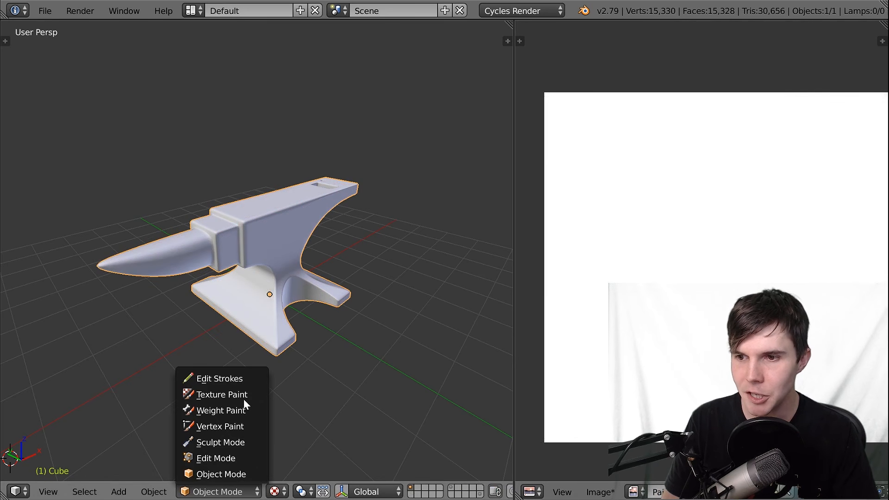
{"action": "left_click", "coordinate": [237, 399]}
{"action": "scroll", "coordinate": [326, 270], "scroll_direction": "up", "scroll_amount": 4}
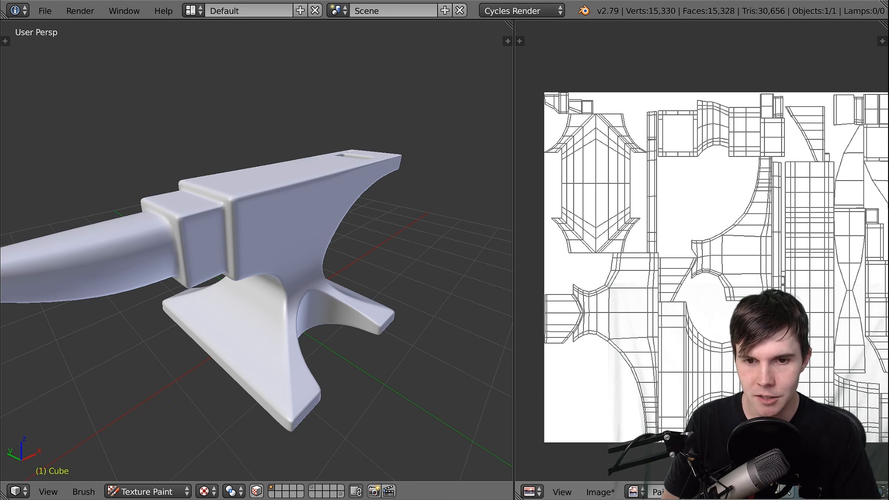
{"action": "middle_click_drag", "start_coordinate": [787, 492], "coordinate": [719, 492]}
{"action": "scroll", "coordinate": [783, 492], "scroll_direction": "up", "scroll_amount": 2}
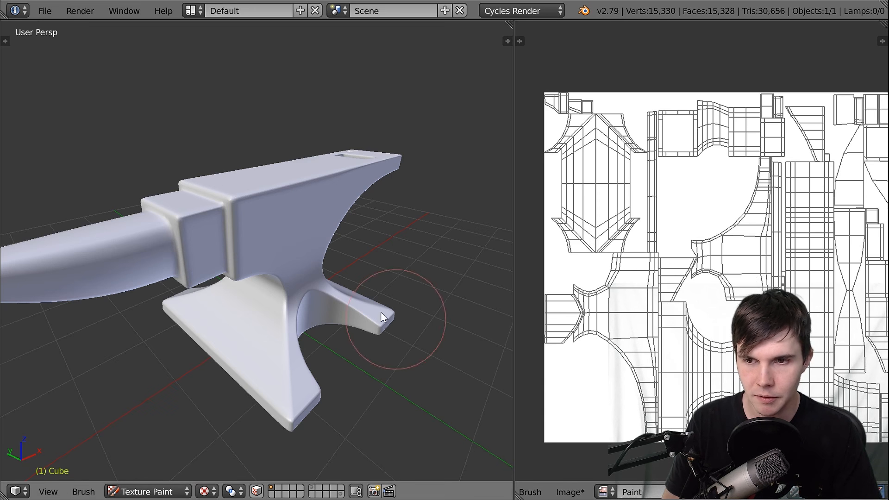
Paint soft black strokes over the anvil body's upper front corner and along its top side edge
{"action": "middle_click_drag", "start_coordinate": [365, 281], "coordinate": [269, 231]}
{"action": "scroll", "coordinate": [277, 259], "scroll_direction": "up", "scroll_amount": 2}
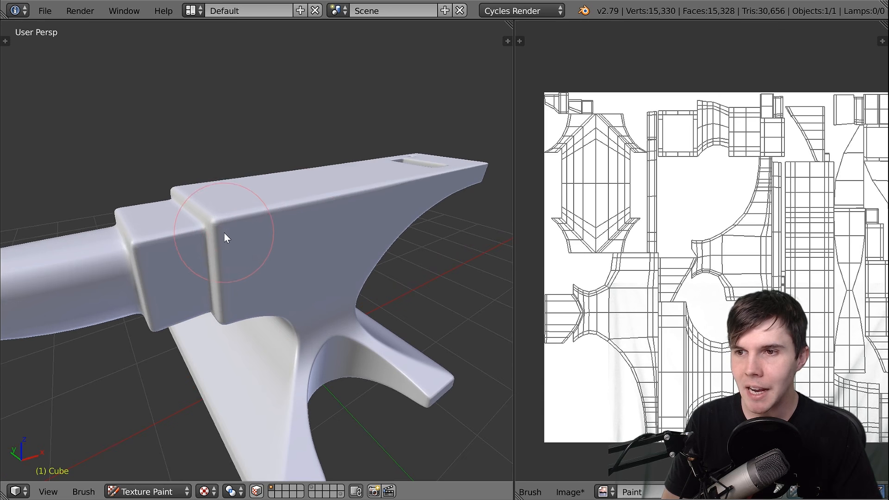
{"action": "mouse_move", "coordinate": [223, 232]}
{"action": "left_mouse_down"}
{"action": "mouse_move", "coordinate": [207, 218]}
{"action": "mouse_move", "coordinate": [232, 243]}
{"action": "left_mouse_up"}
{"action": "middle_click_drag", "start_coordinate": [232, 244], "coordinate": [253, 237]}
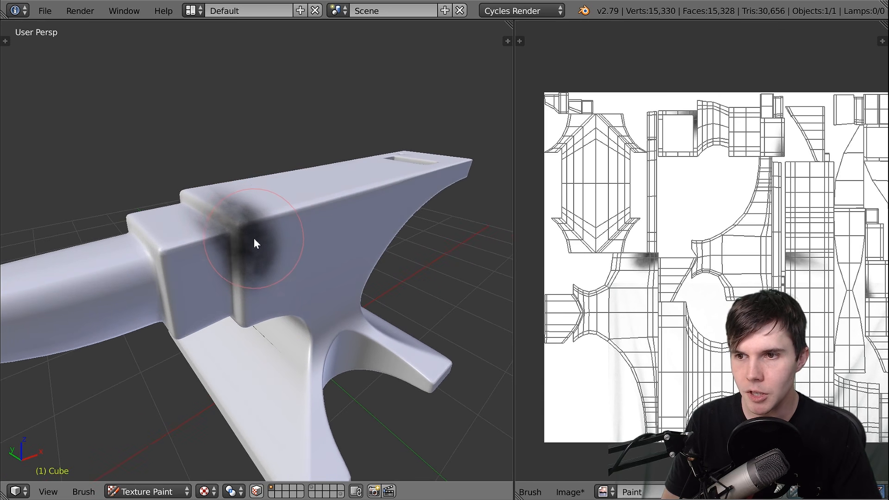
{"action": "mouse_move", "coordinate": [254, 238]}
{"action": "left_mouse_down"}
{"action": "mouse_move", "coordinate": [277, 210]}
{"action": "mouse_move", "coordinate": [345, 205]}
{"action": "left_mouse_up"}
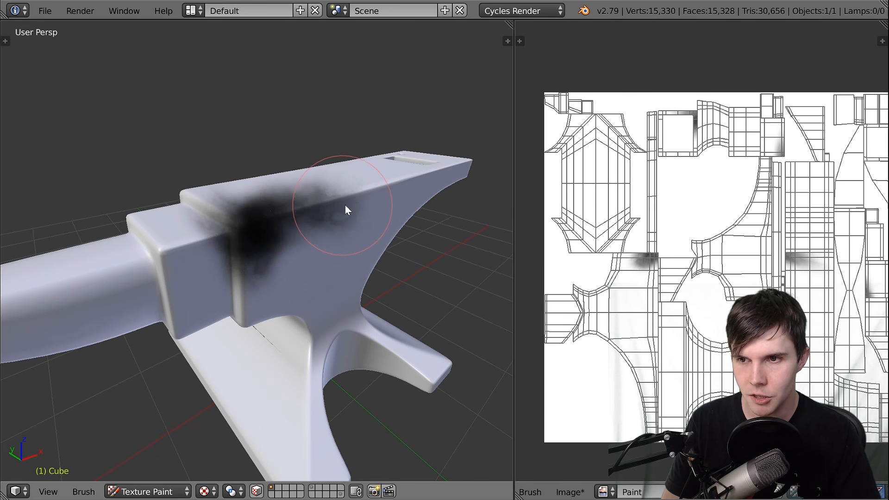
{"action": "mouse_move", "coordinate": [336, 195]}
{"action": "middle_mouse_down"}
{"action": "mouse_move", "coordinate": [272, 229]}
{"action": "mouse_move", "coordinate": [381, 249]}
{"action": "mouse_move", "coordinate": [324, 246]}
{"action": "middle_mouse_up"}
{"action": "scroll", "coordinate": [685, 278], "scroll_direction": "up", "scroll_amount": 1}
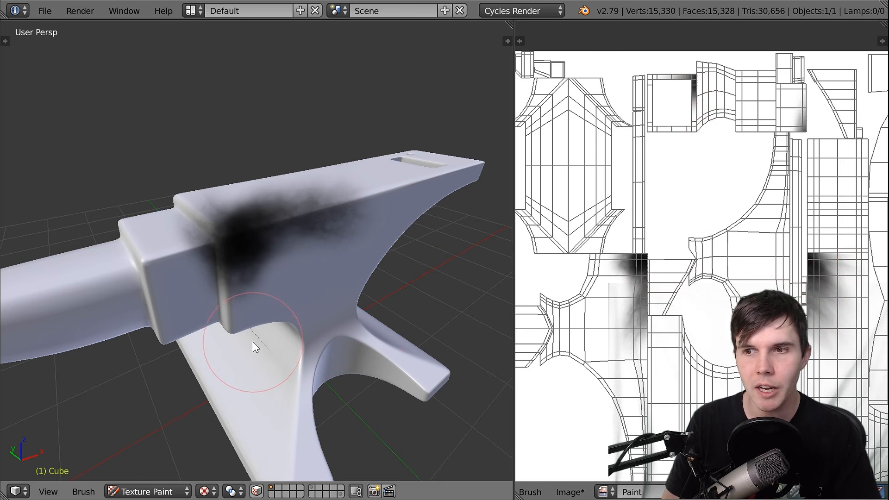
Paint a broad black patch across the concave front of the waist just above the base
{"action": "middle_click_drag", "start_coordinate": [253, 341], "coordinate": [298, 269]}
{"action": "mouse_move", "coordinate": [297, 270]}
{"action": "left_mouse_down"}
{"action": "mouse_move", "coordinate": [274, 302]}
{"action": "mouse_move", "coordinate": [260, 301]}
{"action": "left_mouse_up"}
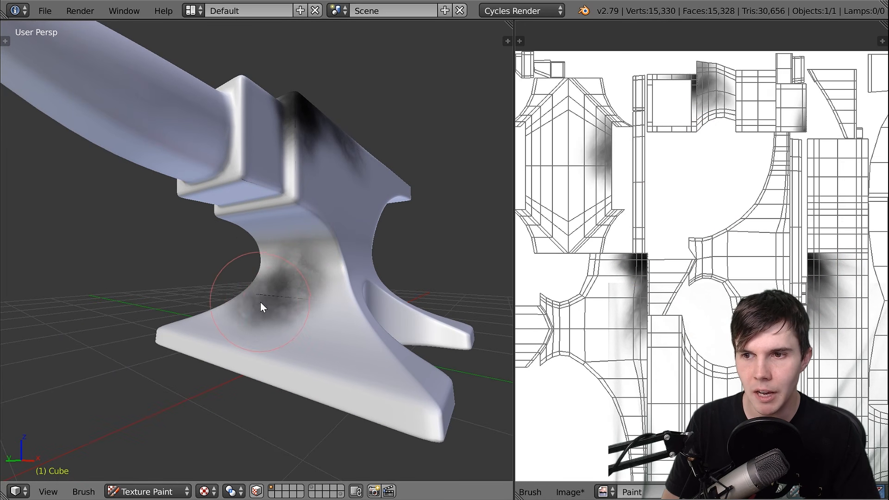
{"action": "mouse_move", "coordinate": [260, 302]}
{"action": "middle_mouse_down"}
{"action": "mouse_move", "coordinate": [277, 321]}
{"action": "mouse_move", "coordinate": [287, 311]}
{"action": "middle_mouse_up"}
{"action": "scroll", "coordinate": [286, 312], "scroll_direction": "up", "scroll_amount": 2}
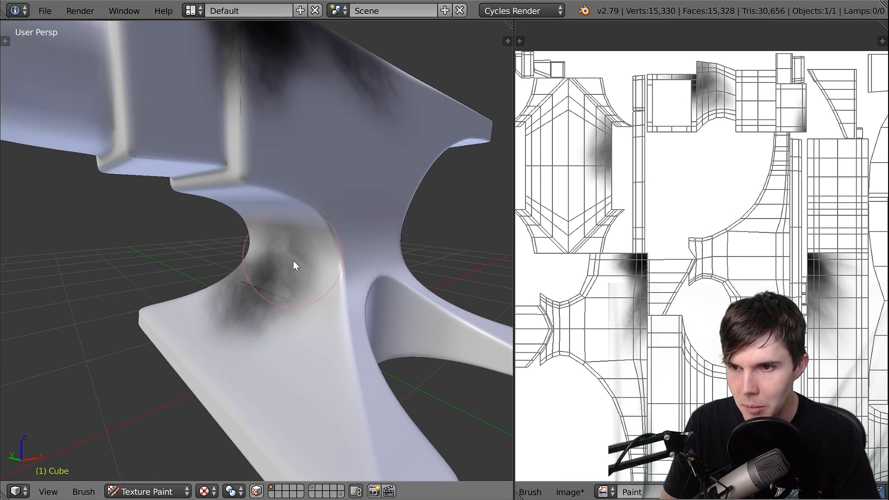
{"action": "mouse_move", "coordinate": [276, 306]}
{"action": "left_mouse_down"}
{"action": "mouse_move", "coordinate": [317, 322]}
{"action": "mouse_move", "coordinate": [324, 291]}
{"action": "mouse_move", "coordinate": [278, 349]}
{"action": "mouse_move", "coordinate": [324, 335]}
{"action": "mouse_move", "coordinate": [319, 307]}
{"action": "mouse_move", "coordinate": [205, 299]}
{"action": "mouse_move", "coordinate": [359, 302]}
{"action": "mouse_move", "coordinate": [284, 357]}
{"action": "mouse_move", "coordinate": [196, 320]}
{"action": "mouse_move", "coordinate": [226, 323]}
{"action": "left_mouse_up"}
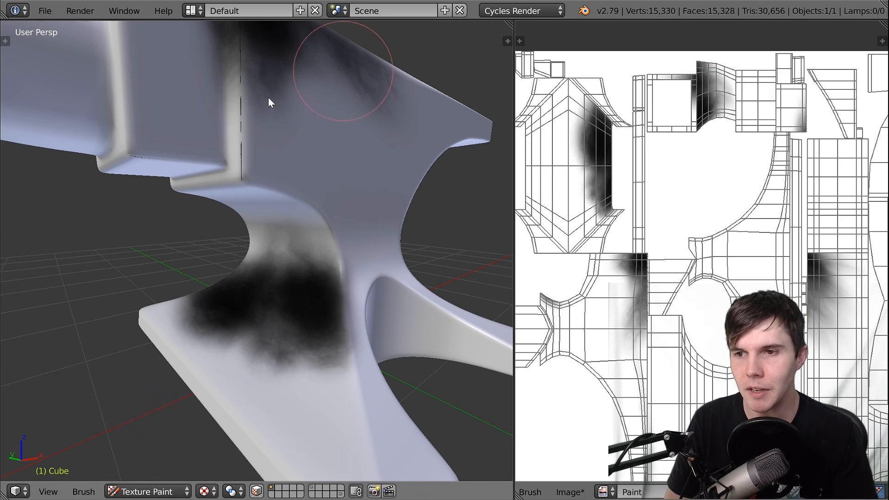
{"action": "mouse_move", "coordinate": [268, 97]}
{"action": "middle_mouse_down"}
{"action": "mouse_move", "coordinate": [317, 241]}
{"action": "mouse_move", "coordinate": [311, 298]}
{"action": "mouse_move", "coordinate": [224, 277]}
{"action": "mouse_move", "coordinate": [296, 300]}
{"action": "mouse_move", "coordinate": [384, 293]}
{"action": "mouse_move", "coordinate": [386, 263]}
{"action": "mouse_move", "coordinate": [336, 280]}
{"action": "mouse_move", "coordinate": [412, 242]}
{"action": "mouse_move", "coordinate": [366, 243]}
{"action": "middle_mouse_up"}
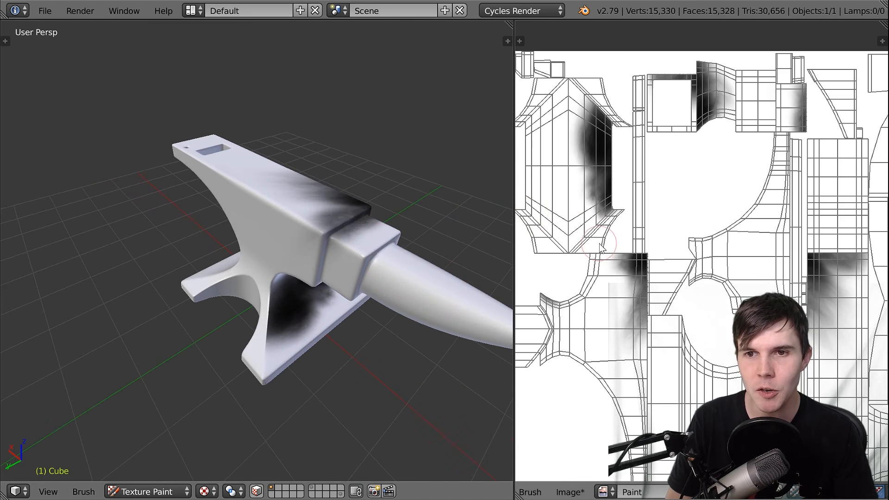
Unwrap the whole mesh again with Smart UV Project, using a 66.00 Angle Limit and 0.00 Island Margin
{"action": "key", "text": "Tab"}
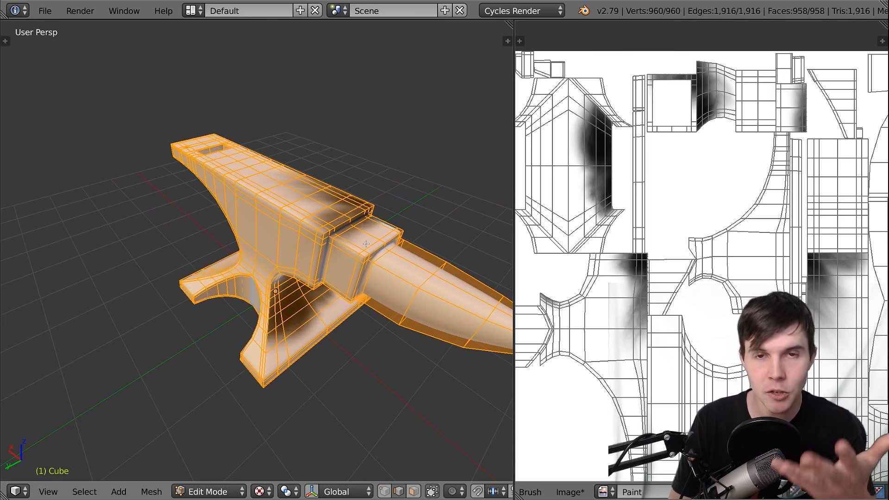
{"action": "key", "text": "Tab"}
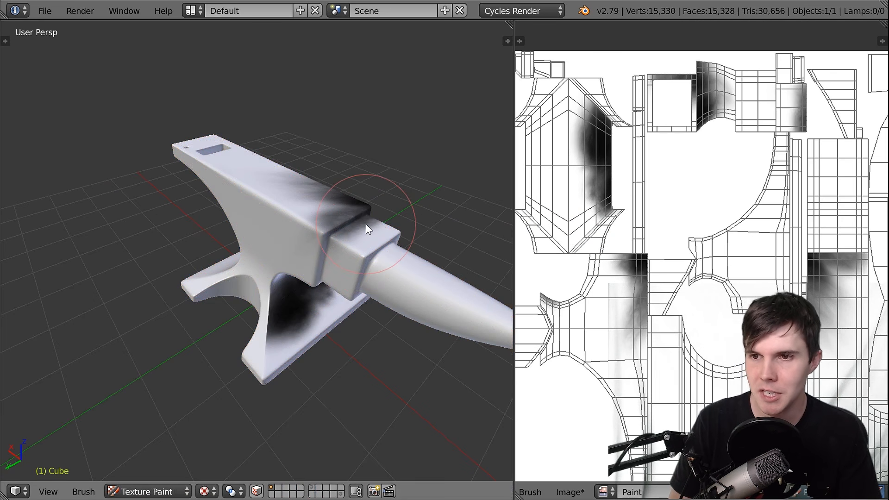
{"action": "key", "text": "Tab"}
{"action": "key", "text": "u"}
{"action": "left_click", "coordinate": [363, 227]}
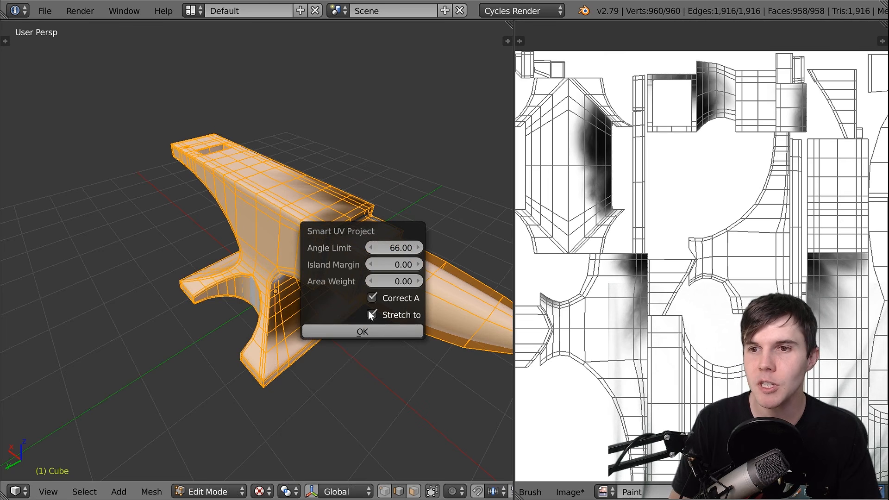
{"action": "left_click", "coordinate": [365, 327]}
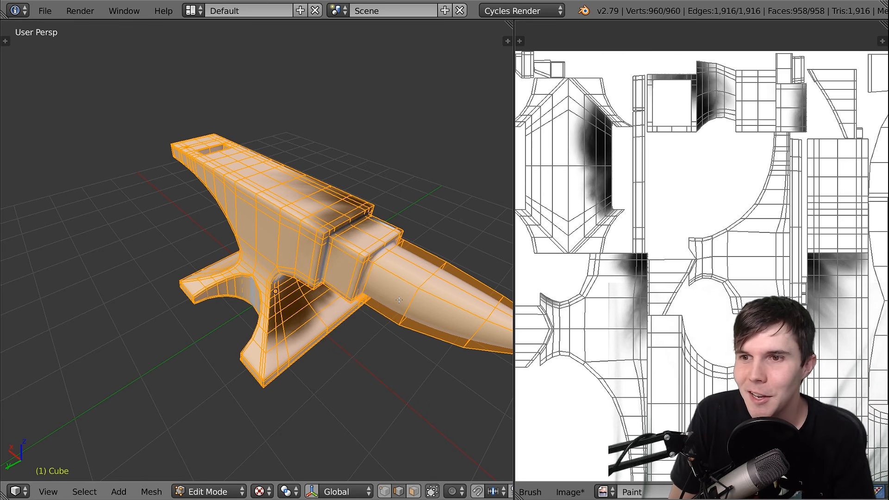
Inspect the painted patches on the anvil's corner and waist in Object Mode
{"action": "key", "text": "Tab"}
{"action": "middle_click_drag", "start_coordinate": [350, 320], "coordinate": [267, 259]}
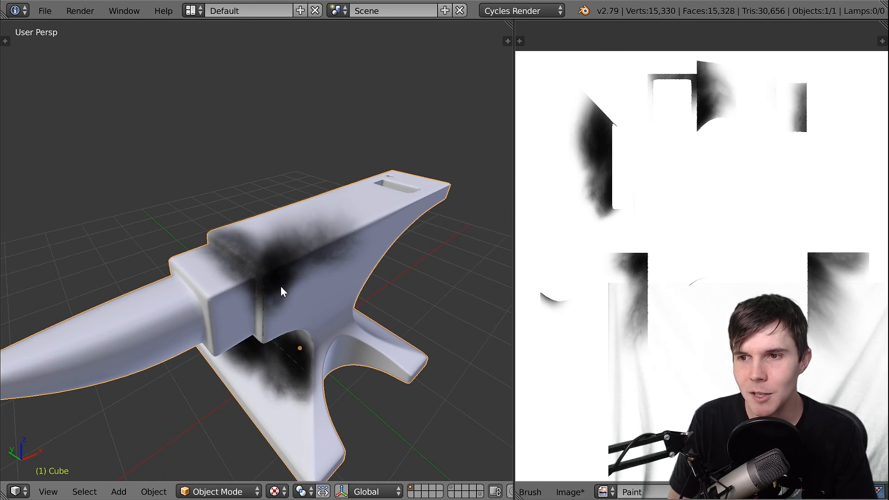
{"action": "key", "text": "Tab"}
{"action": "key", "text": "Tab"}
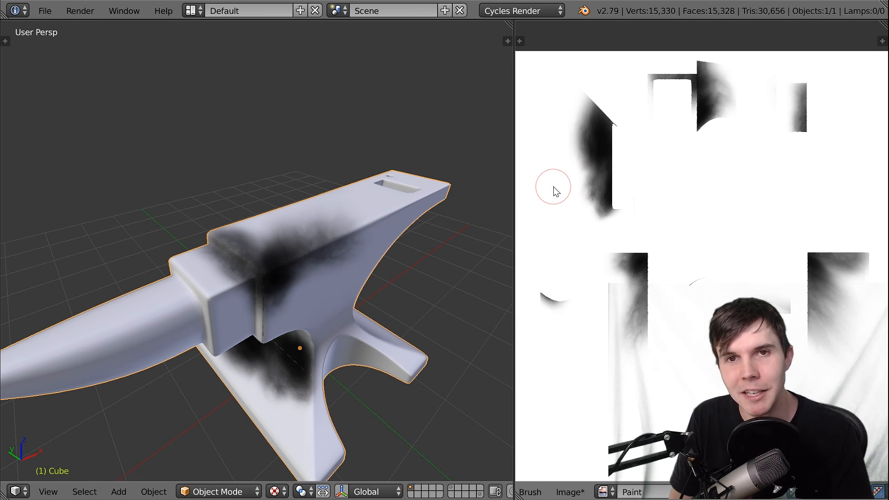
Enter Edit Mode, switch the UV editor out of painting to UV editing, and deselect all UVs
{"action": "key", "text": "Tab"}
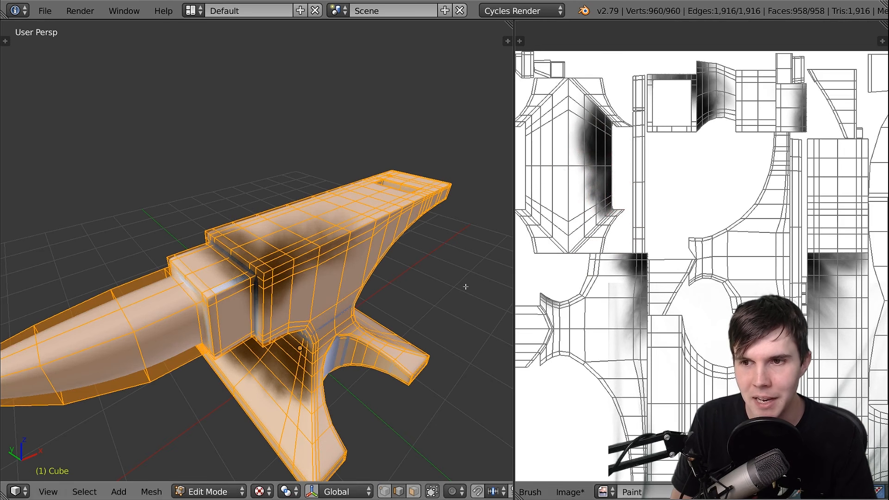
{"action": "left_click", "coordinate": [787, 468]}
{"action": "scroll", "coordinate": [702, 251], "scroll_direction": "down", "scroll_amount": 2}
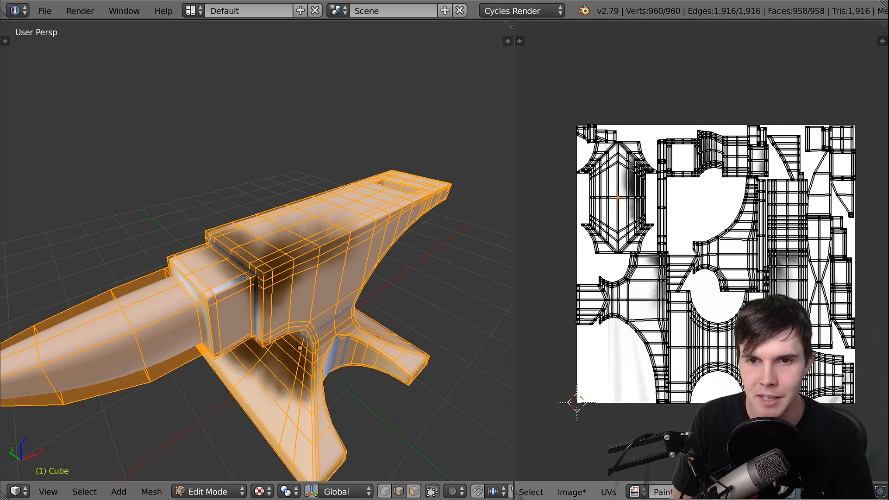
{"action": "key", "text": "a"}
{"action": "scroll", "coordinate": [701, 251], "scroll_direction": "up", "scroll_amount": 2}
{"action": "key", "text": "a"}
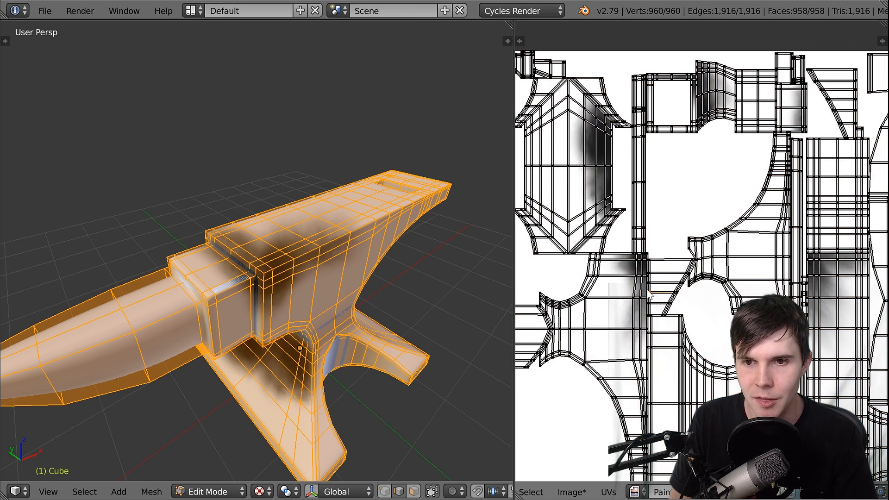
Move the UV island of the anvil's side onto the painted hexagonal island, and deselect it
{"action": "key", "text": "l"}
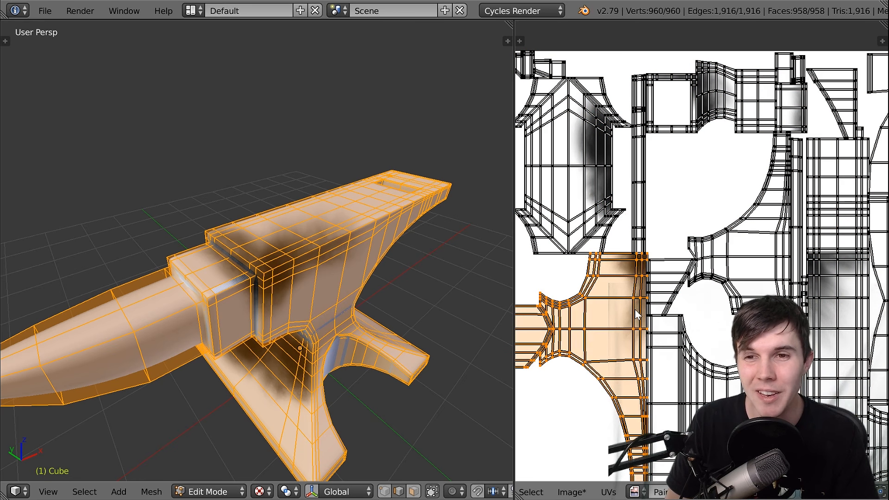
{"action": "key", "text": "g"}
{"action": "left_click", "coordinate": [634, 191]}
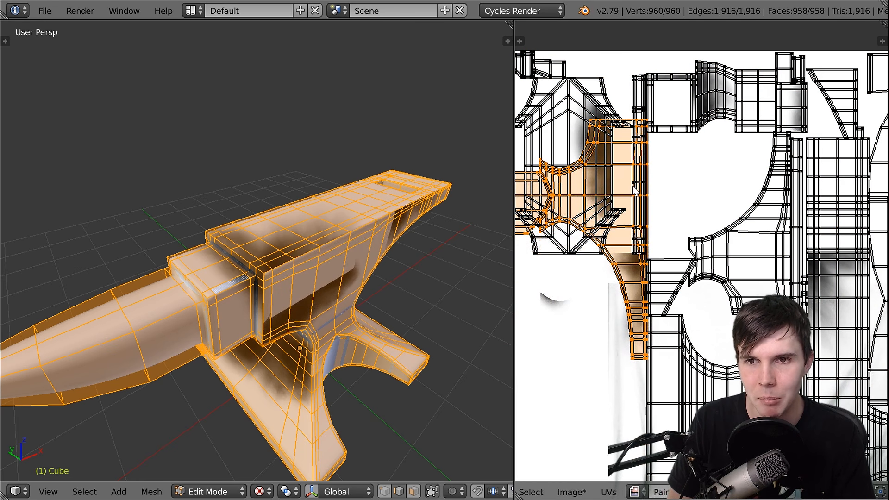
{"action": "key", "text": "g"}
{"action": "key", "text": "a"}
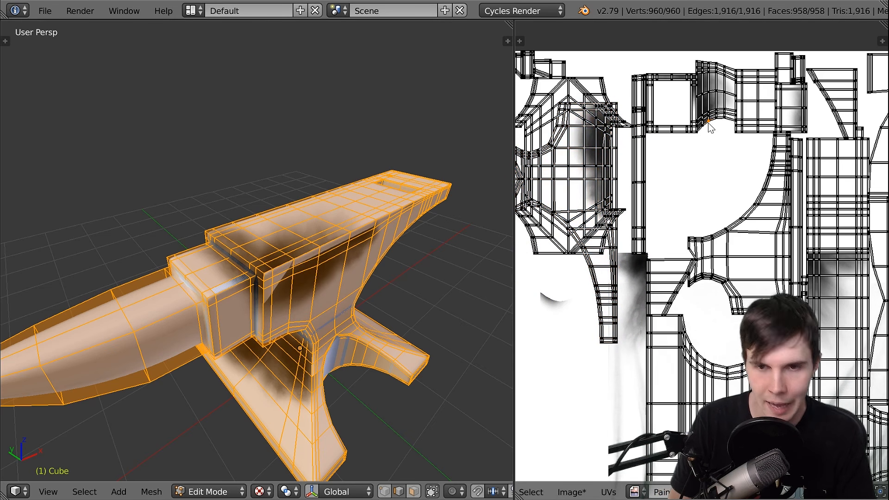
Move the waist's curved UV island onto the same painted island, and view the anvil in Object Mode
{"action": "key", "text": "l"}
{"action": "key", "text": "g"}
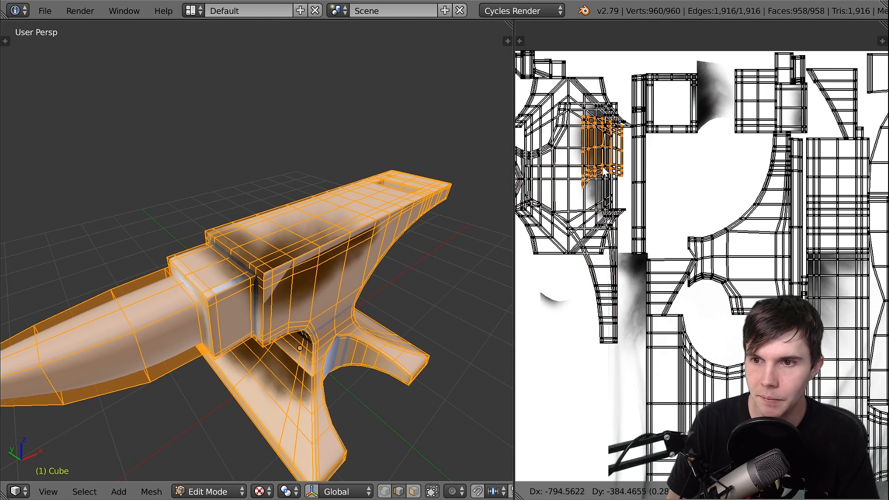
{"action": "left_click", "coordinate": [609, 172]}
{"action": "middle_click_drag", "start_coordinate": [373, 356], "coordinate": [358, 439]}
{"action": "key", "text": "Tab"}
{"action": "scroll", "coordinate": [372, 329], "scroll_direction": "up", "scroll_amount": 1}
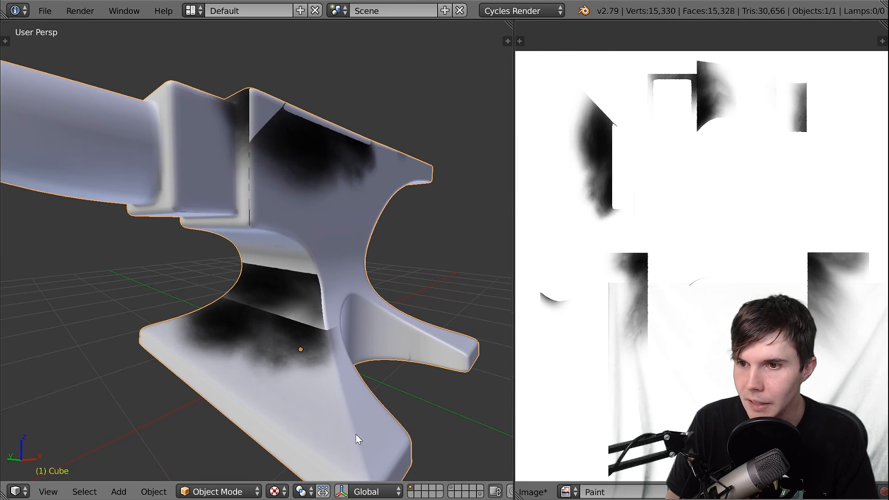
Switch to Texture Paint mode and paint dark strokes across the anvil's waist, base and upper side
{"action": "left_click", "coordinate": [247, 491]}
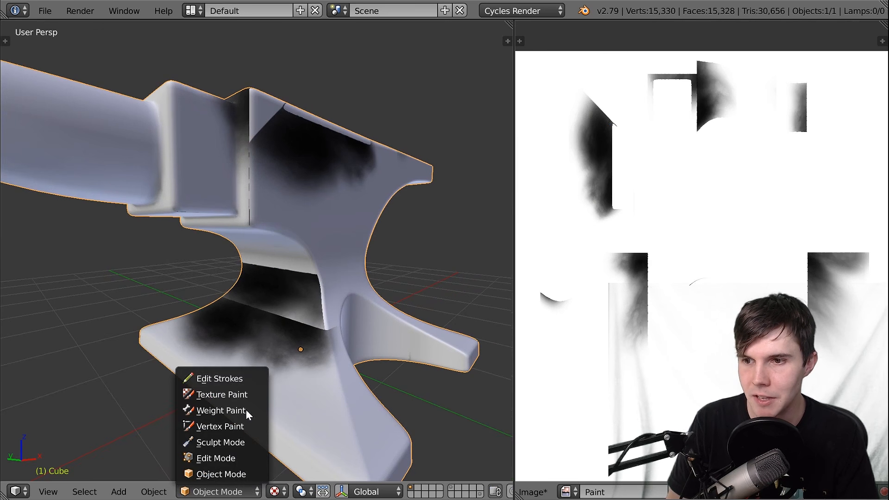
{"action": "left_click", "coordinate": [241, 398]}
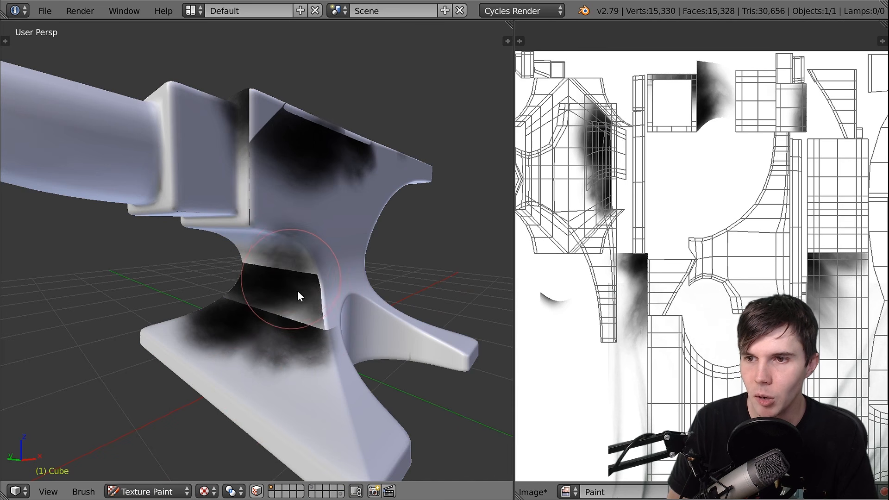
{"action": "middle_click_drag", "start_coordinate": [307, 267], "coordinate": [324, 306]}
{"action": "mouse_move", "coordinate": [348, 182]}
{"action": "left_mouse_down"}
{"action": "mouse_move", "coordinate": [326, 177]}
{"action": "mouse_move", "coordinate": [352, 152]}
{"action": "mouse_move", "coordinate": [325, 216]}
{"action": "mouse_move", "coordinate": [320, 204]}
{"action": "left_mouse_up"}
{"action": "mouse_move", "coordinate": [320, 204]}
{"action": "middle_mouse_down"}
{"action": "mouse_move", "coordinate": [324, 218]}
{"action": "mouse_move", "coordinate": [347, 181]}
{"action": "middle_mouse_up"}
{"action": "left_click", "coordinate": [288, 166]}
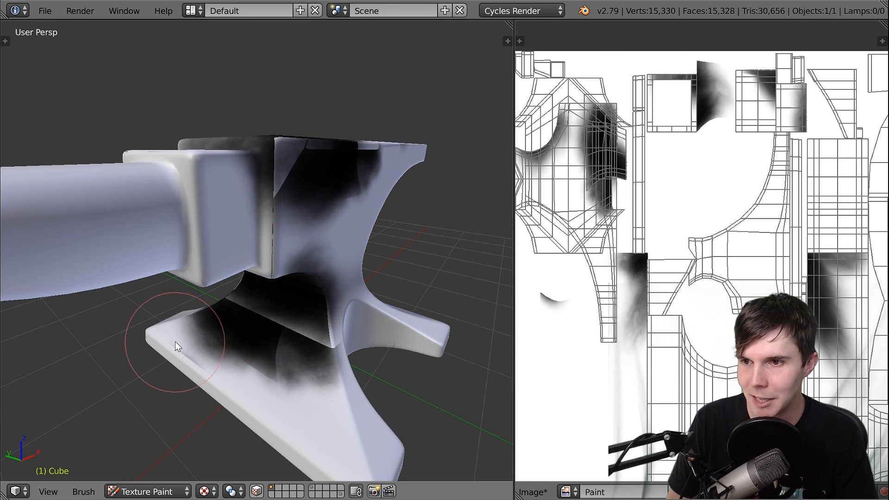
Enter Edit Mode, select all UVs and scale them up beyond the painted image, and return to viewing the anvil
{"action": "scroll", "coordinate": [629, 206], "scroll_direction": "down", "scroll_amount": 2}
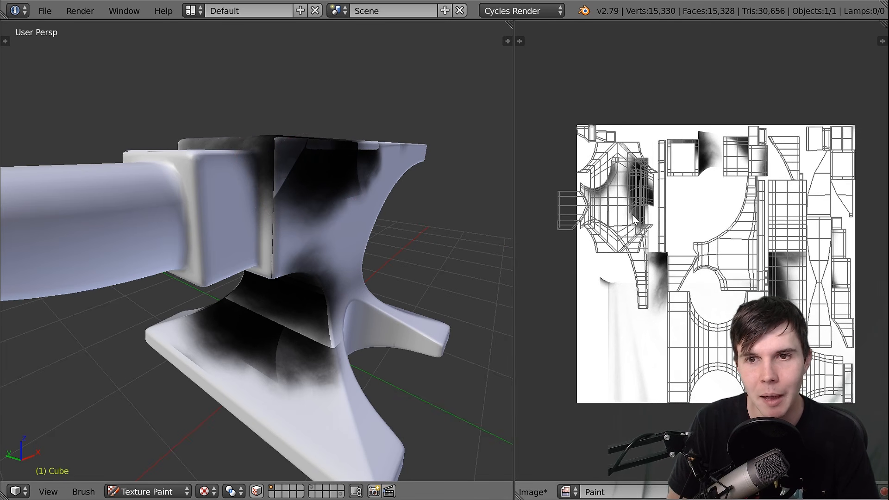
{"action": "key", "text": "Tab"}
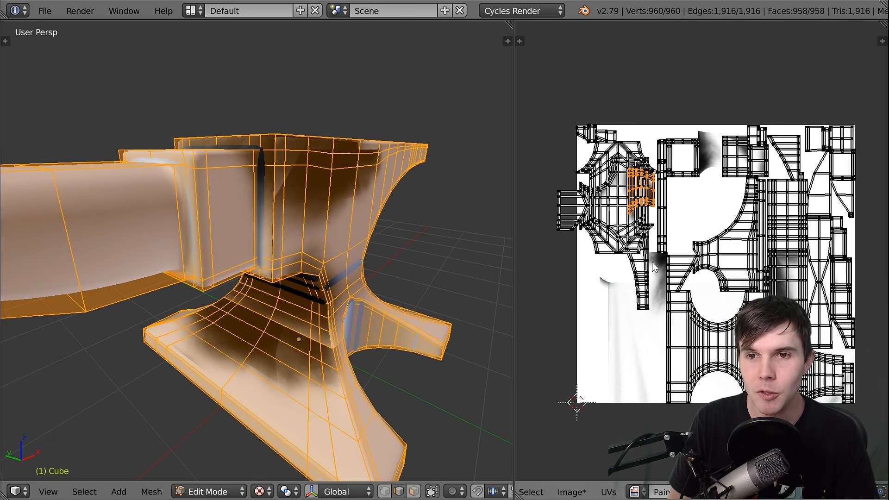
{"action": "key", "text": "Tab"}
{"action": "key", "text": "Tab"}
{"action": "key", "text": "a"}
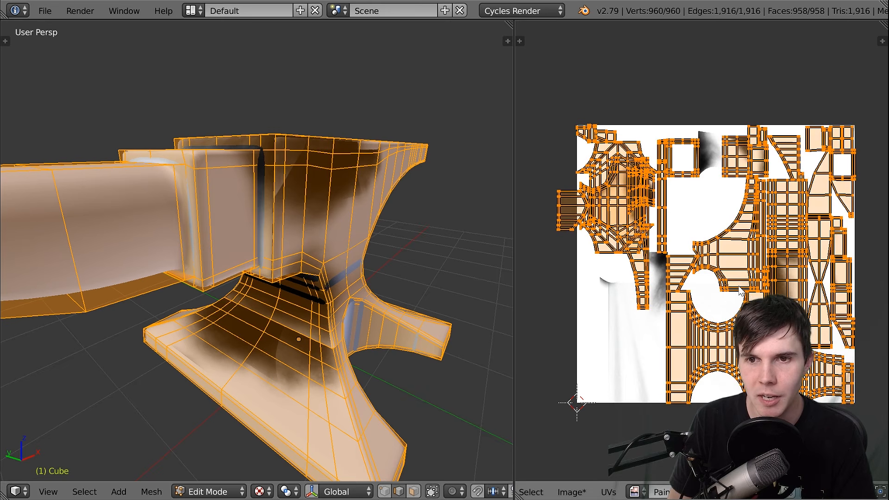
{"action": "key", "text": "s"}
{"action": "key", "text": "Return"}
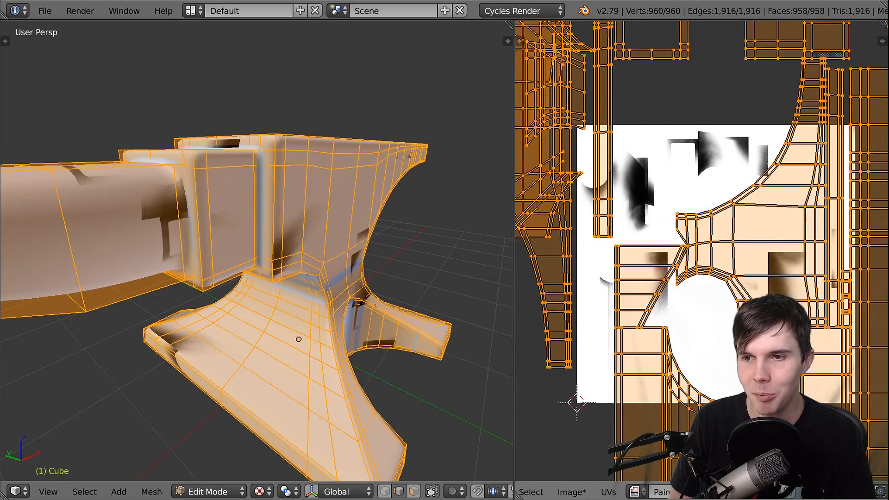
{"action": "key", "text": "Tab"}
{"action": "middle_click_drag", "start_coordinate": [491, 301], "coordinate": [426, 325]}
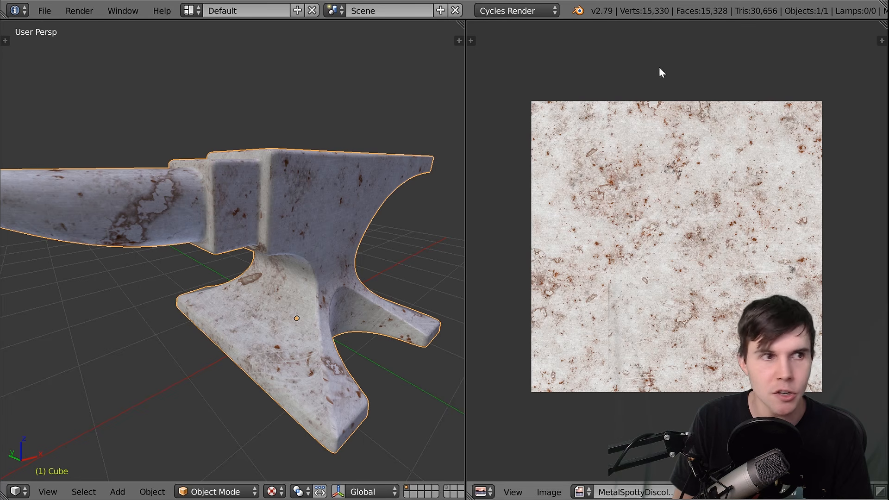
On the rust-textured anvil, scale all UVs up far beyond the metal image and view the surface in Object Mode
{"action": "key", "text": "Tab"}
{"action": "middle_click_drag", "start_coordinate": [306, 222], "coordinate": [346, 255]}
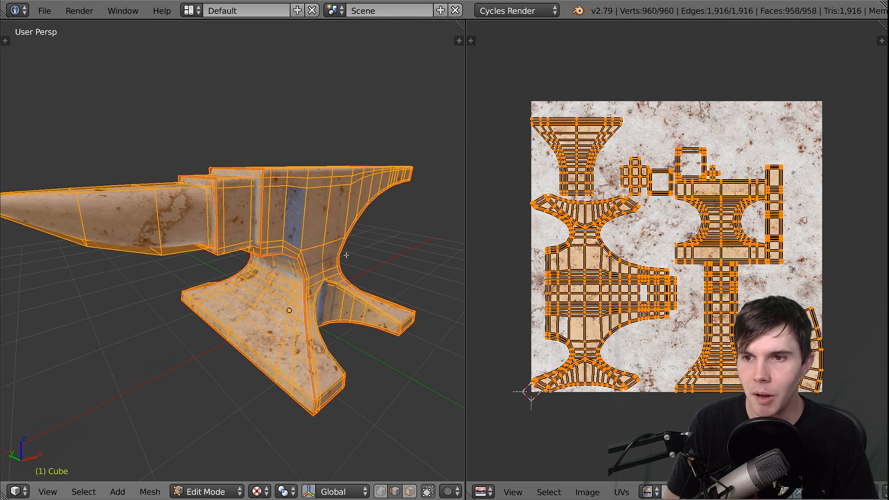
{"action": "key", "text": "s"}
{"action": "key", "text": "Escape"}
{"action": "key", "text": "s"}
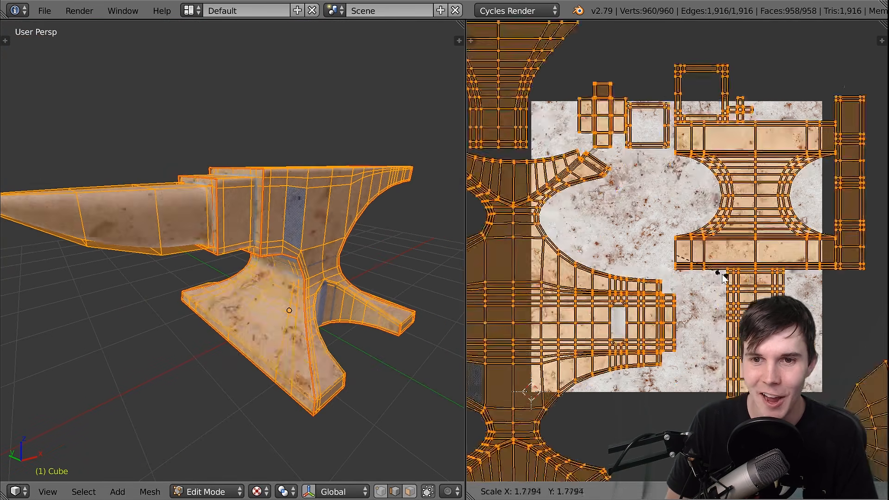
{"action": "left_click", "coordinate": [474, 347]}
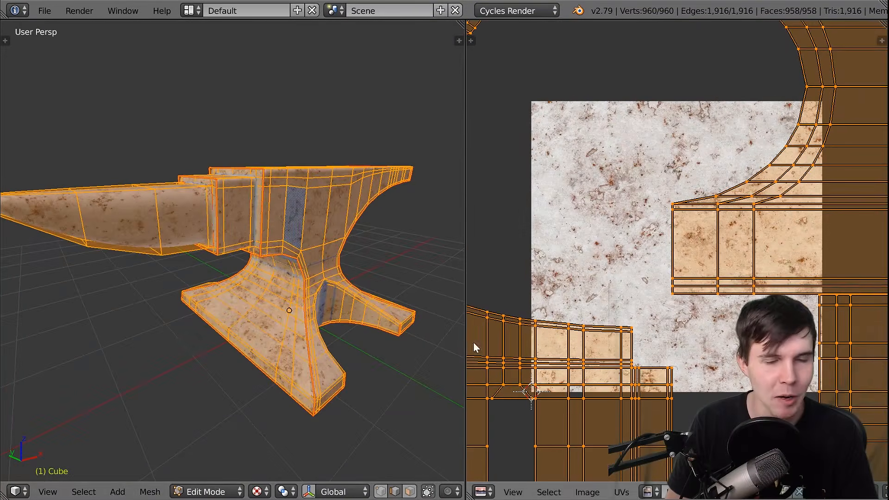
{"action": "key", "text": "Tab"}
{"action": "scroll", "coordinate": [305, 278], "scroll_direction": "up", "scroll_amount": 5}
{"action": "middle_click_drag", "start_coordinate": [318, 263], "coordinate": [455, 312]}
Select only the anvil's large side UV island, move it over the metal image and scale it down, and inspect the anvil
{"action": "key", "text": "Tab"}
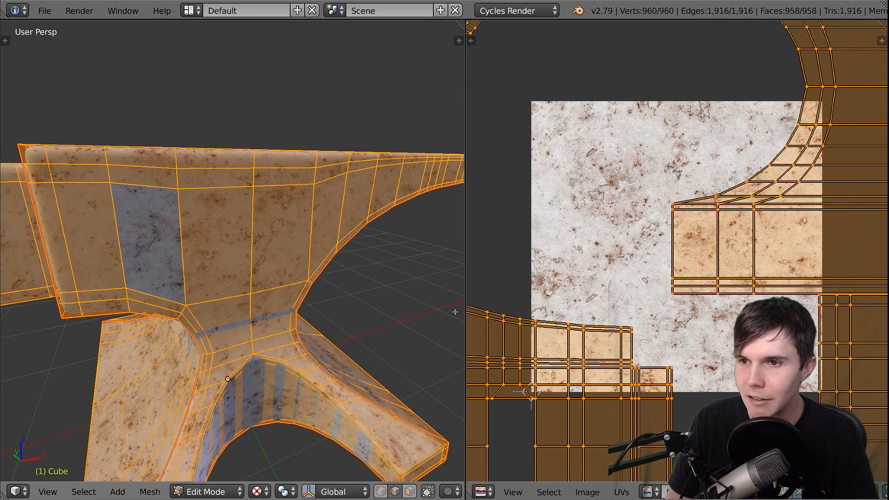
{"action": "scroll", "coordinate": [616, 324], "scroll_direction": "down", "scroll_amount": 5}
{"action": "key", "text": "a"}
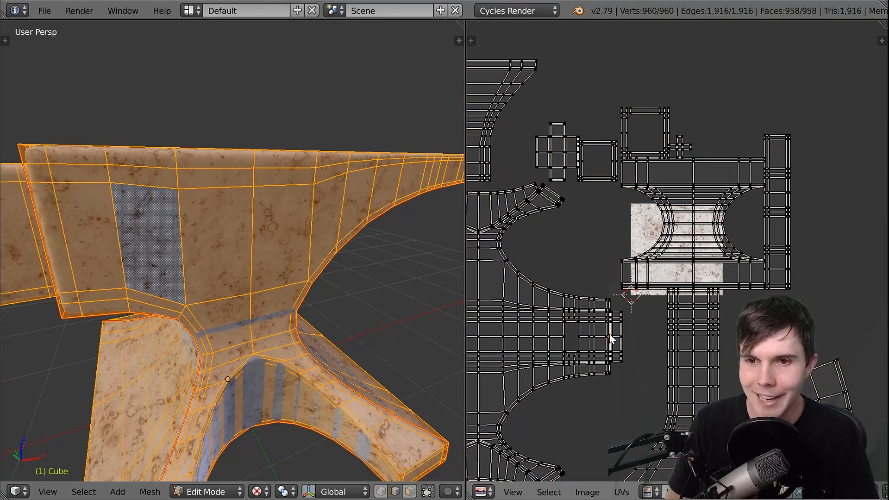
{"action": "key", "text": "l"}
{"action": "key", "text": "g"}
{"action": "key", "text": "s"}
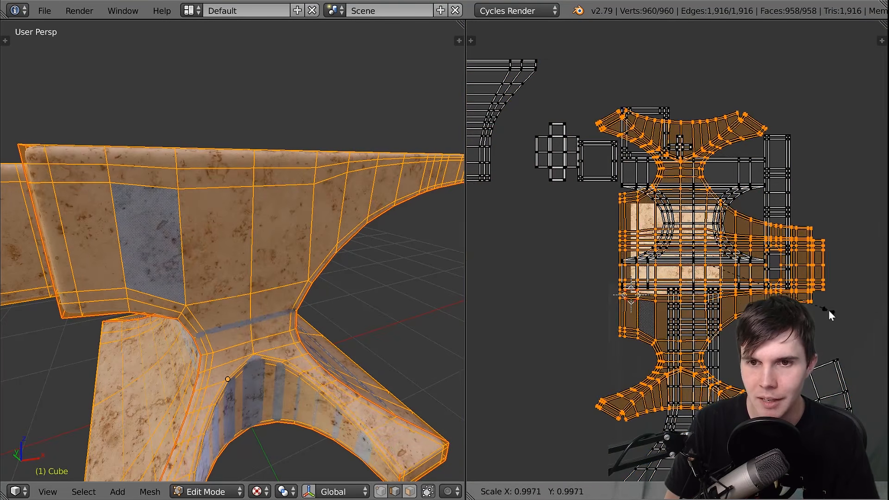
{"action": "left_click", "coordinate": [782, 294]}
{"action": "key", "text": "g"}
{"action": "left_click", "coordinate": [766, 291]}
{"action": "key", "text": "s"}
{"action": "left_click", "coordinate": [784, 298]}
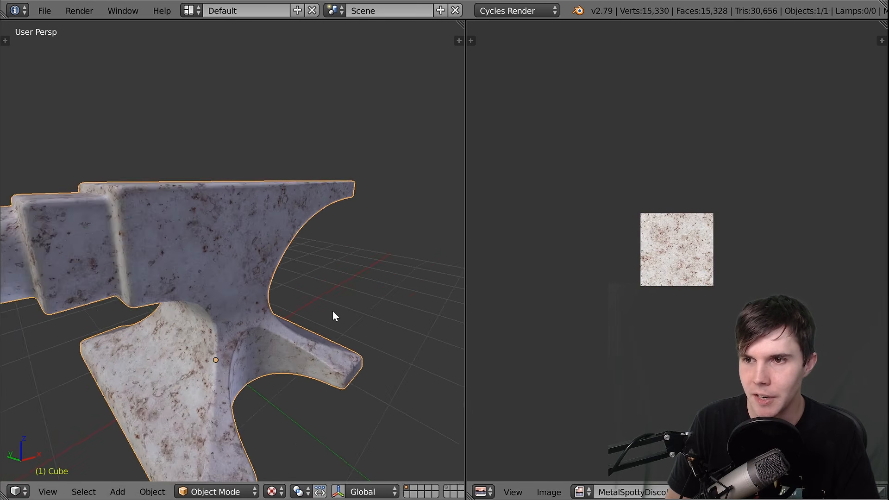
{"action": "middle_click_drag", "start_coordinate": [332, 310], "coordinate": [287, 263]}
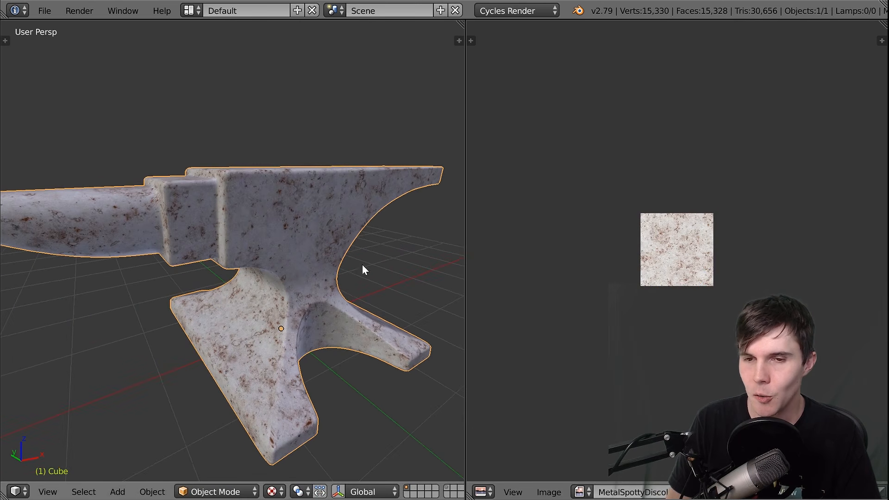
Scale the side UV island down further over the metal image and check the anvil in Object Mode
{"action": "key", "text": "Tab"}
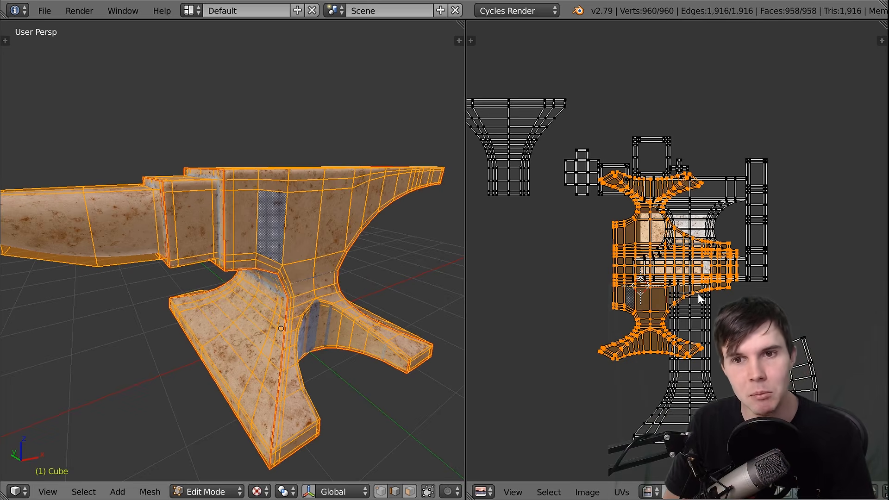
{"action": "scroll", "coordinate": [698, 294], "scroll_direction": "up", "scroll_amount": 3}
{"action": "key", "text": "s"}
{"action": "right_click", "coordinate": [614, 184]}
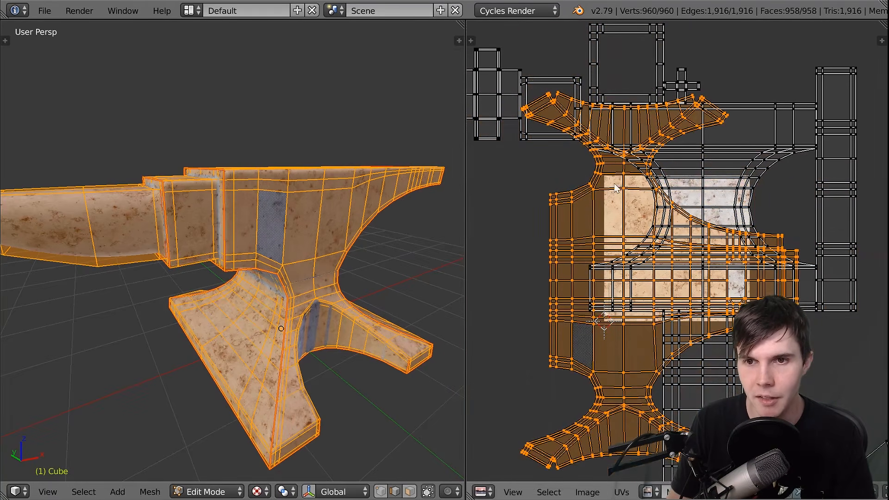
{"action": "key", "text": "s"}
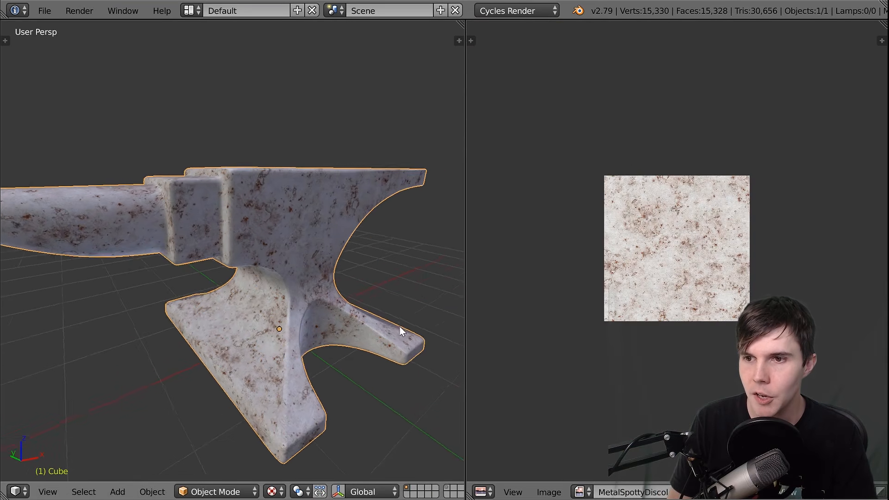
{"action": "key", "text": "Tab"}
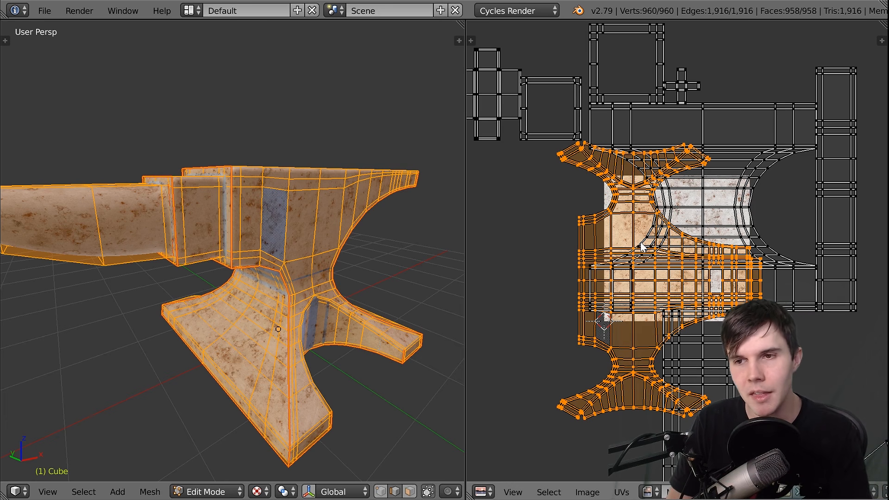
{"action": "key", "text": "Tab"}
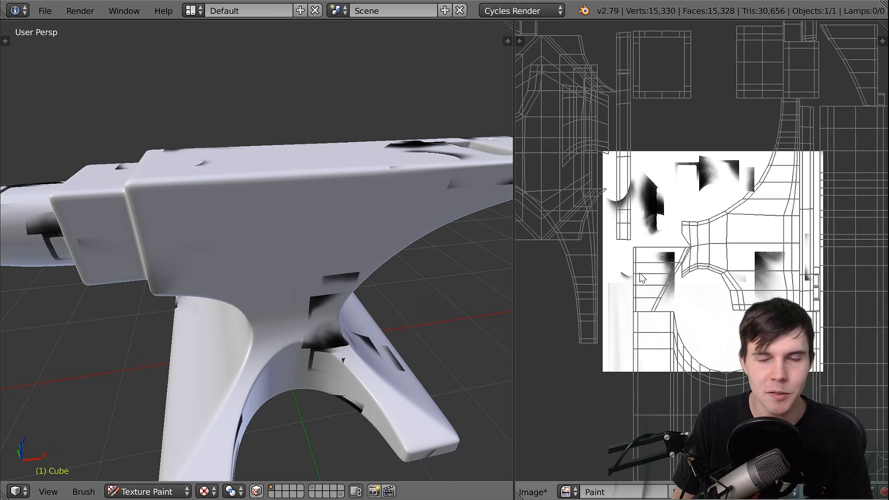
Examine the black paint patches around the painted anvil and its enlarged UV layout, and compare with the rust-textured anvil
{"action": "mouse_move", "coordinate": [463, 305]}
{"action": "middle_mouse_down"}
{"action": "mouse_move", "coordinate": [411, 305]}
{"action": "mouse_move", "coordinate": [498, 270]}
{"action": "middle_mouse_up"}
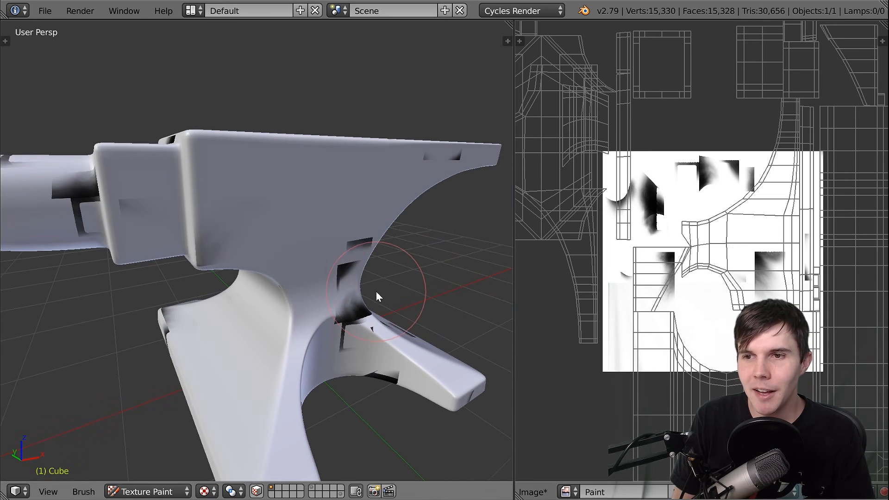
{"action": "middle_click_drag", "start_coordinate": [377, 292], "coordinate": [393, 310]}
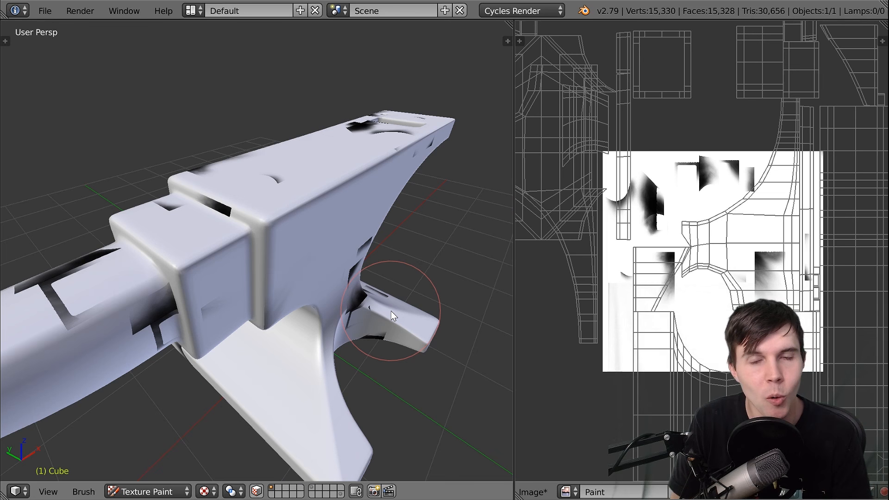
{"action": "middle_click_drag", "start_coordinate": [390, 310], "coordinate": [324, 304]}
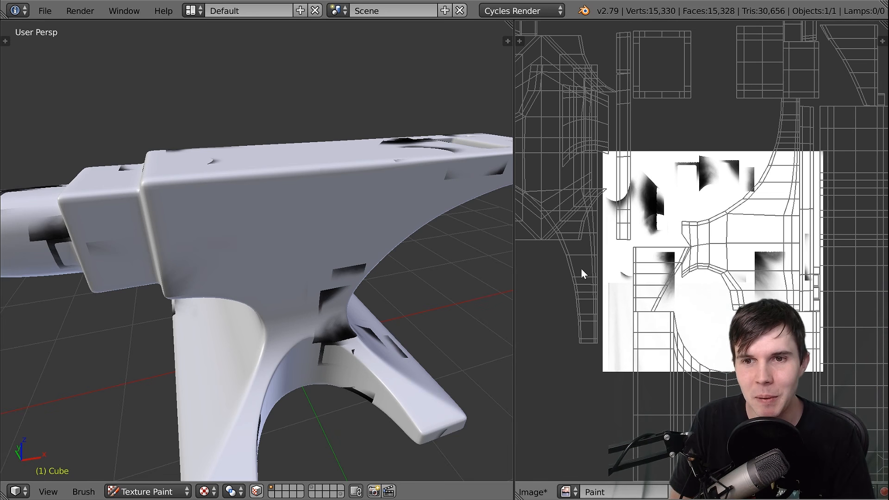
{"action": "scroll", "coordinate": [606, 273], "scroll_direction": "up", "scroll_amount": 1}
{"action": "middle_click_drag", "start_coordinate": [654, 263], "coordinate": [701, 268]}
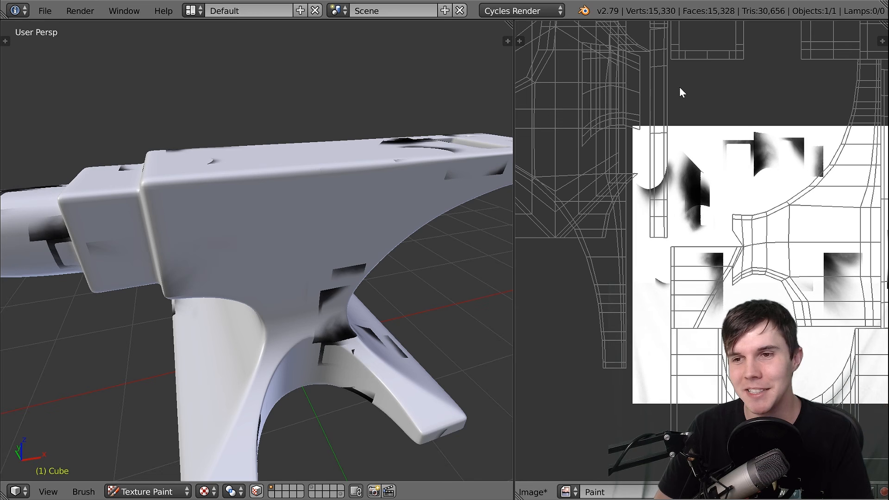
{"action": "scroll", "coordinate": [677, 143], "scroll_direction": "down", "scroll_amount": 2}
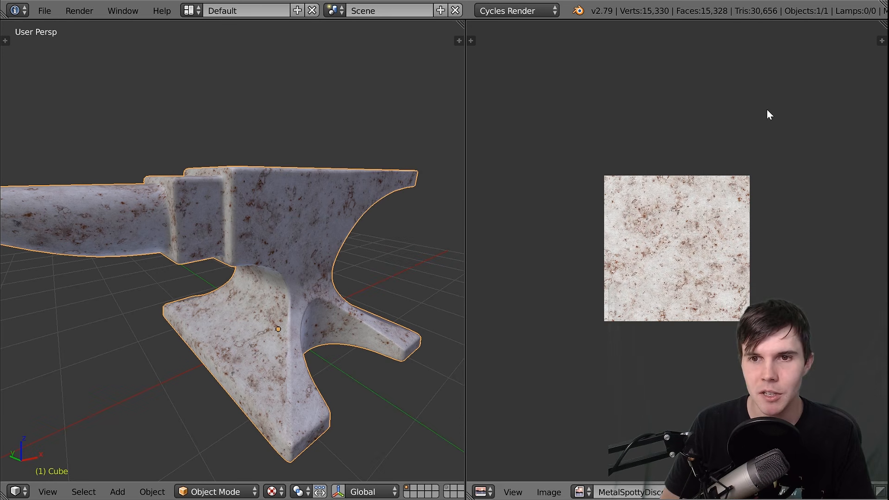
{"action": "scroll", "coordinate": [737, 222], "scroll_direction": "up", "scroll_amount": 3}
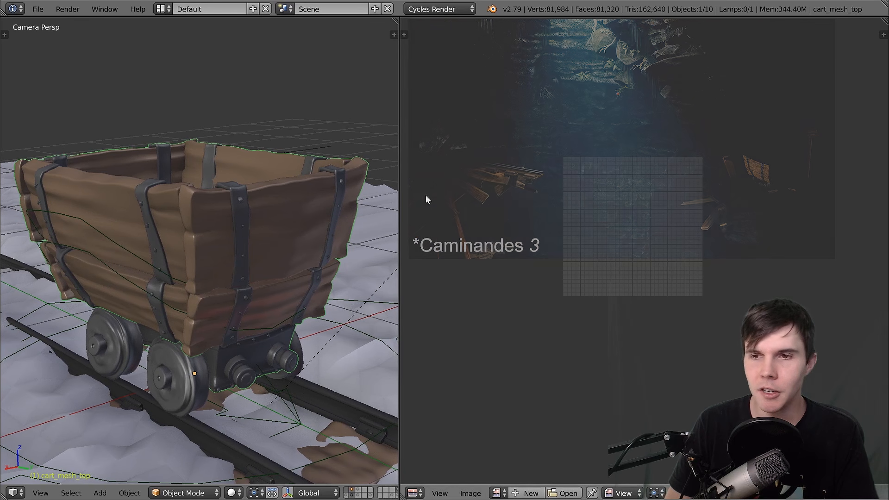
Switch to the mine cart scene and examine the cart top's overlapping UV layout in Edit Mode
{"action": "key", "text": "Tab"}
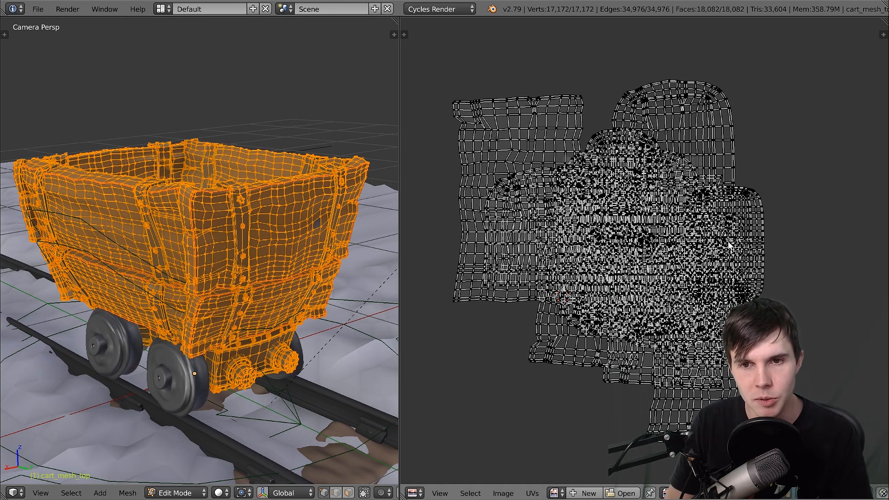
{"action": "scroll", "coordinate": [728, 244], "scroll_direction": "up", "scroll_amount": 5}
{"action": "scroll", "coordinate": [642, 235], "scroll_direction": "down", "scroll_amount": 4}
{"action": "scroll", "coordinate": [705, 224], "scroll_direction": "down", "scroll_amount": 1}
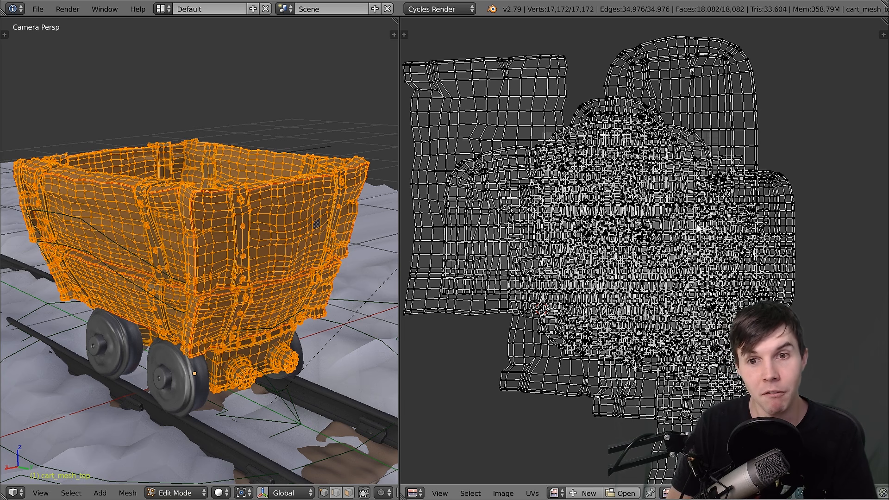
{"action": "key", "text": "Tab"}
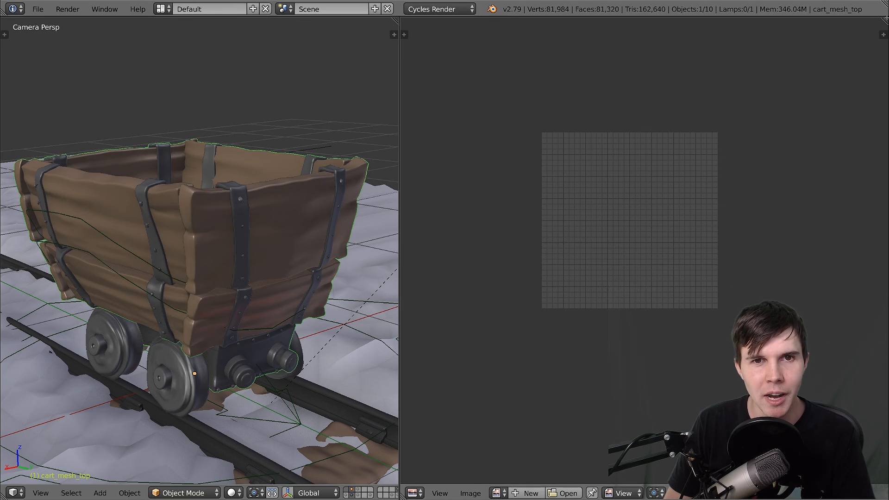
Split off a Properties editor to check the cart mesh's UV maps, and merge the area back
{"action": "left_click_drag", "start_coordinate": [885, 18], "coordinate": [711, 56]}
{"action": "left_click", "coordinate": [722, 493]}
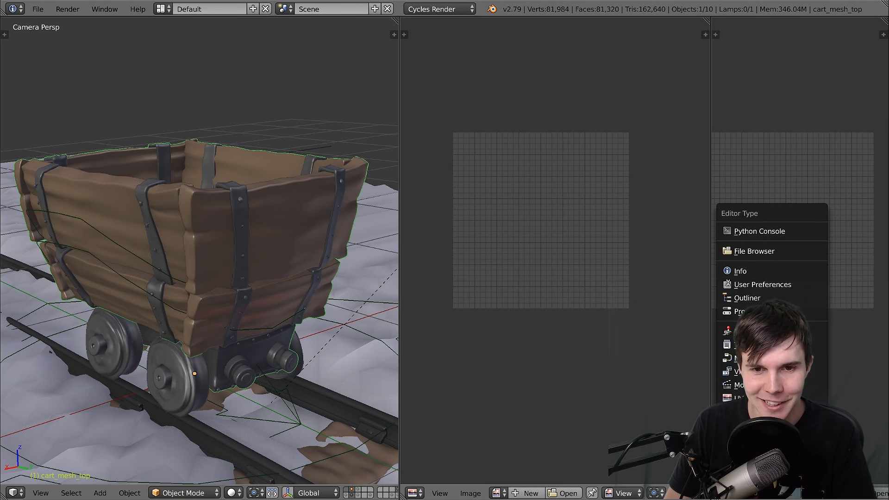
{"action": "left_click", "coordinate": [745, 311]}
{"action": "left_click", "coordinate": [834, 27]}
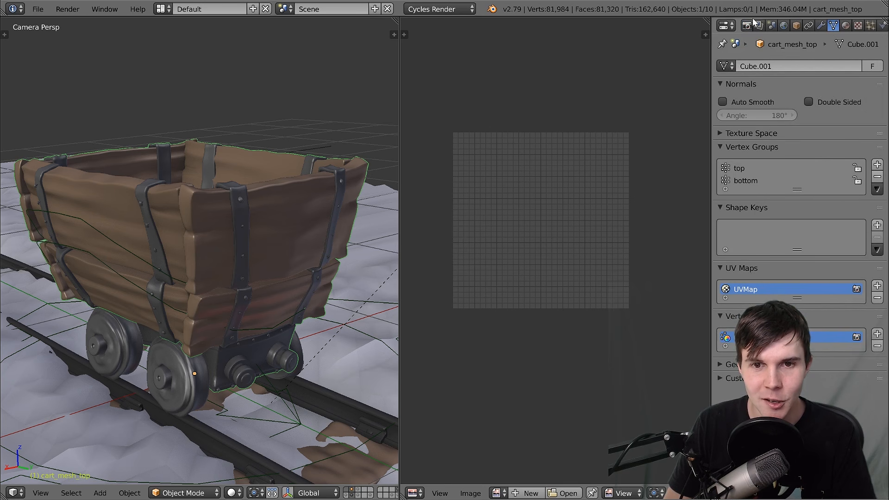
{"action": "left_click_drag", "start_coordinate": [708, 19], "coordinate": [764, 27]}
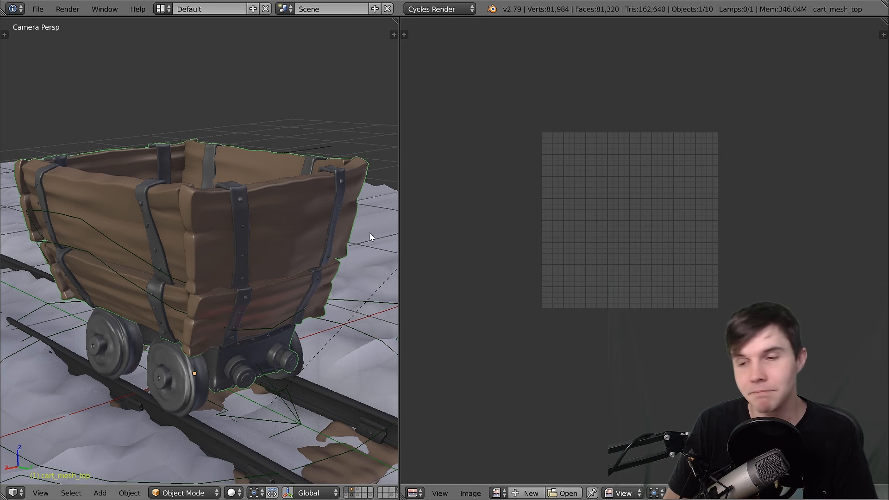
Review the cart mesh and its UVs once more in Edit Mode, and return to Object Mode
{"action": "scroll", "coordinate": [196, 254], "scroll_direction": "up", "scroll_amount": 3}
{"action": "scroll", "coordinate": [196, 254], "scroll_direction": "down", "scroll_amount": 3}
{"action": "key", "text": "Tab"}
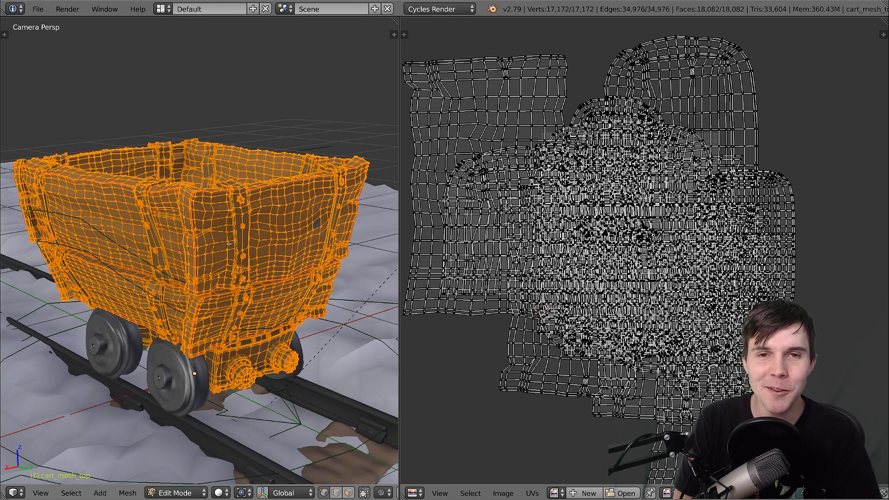
{"action": "key", "text": "Tab"}
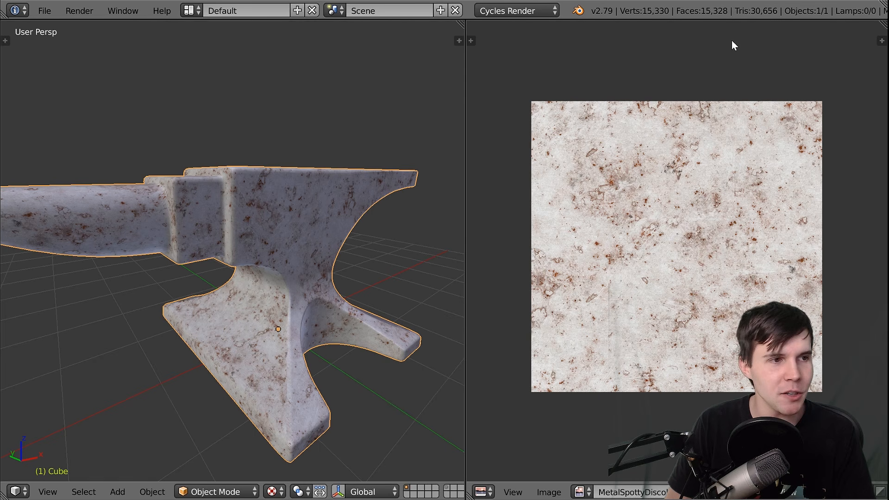
Review the rust-textured anvil's UV islands over the metal image in Edit Mode, and return to Object Mode
{"action": "key", "text": "Tab"}
{"action": "scroll", "coordinate": [717, 209], "scroll_direction": "down", "scroll_amount": 3}
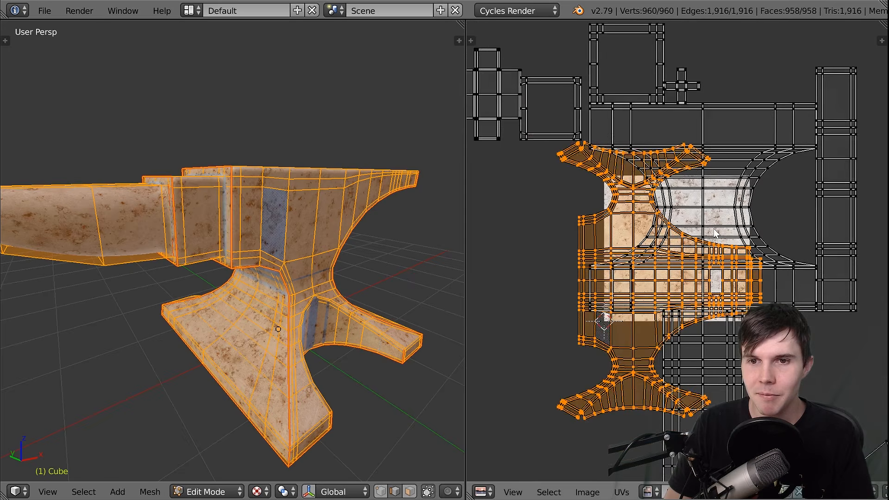
{"action": "key", "text": "Tab"}
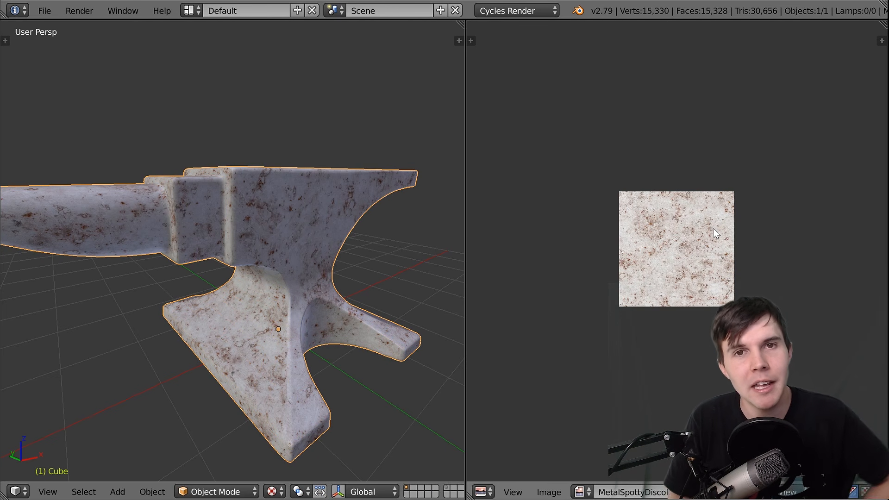